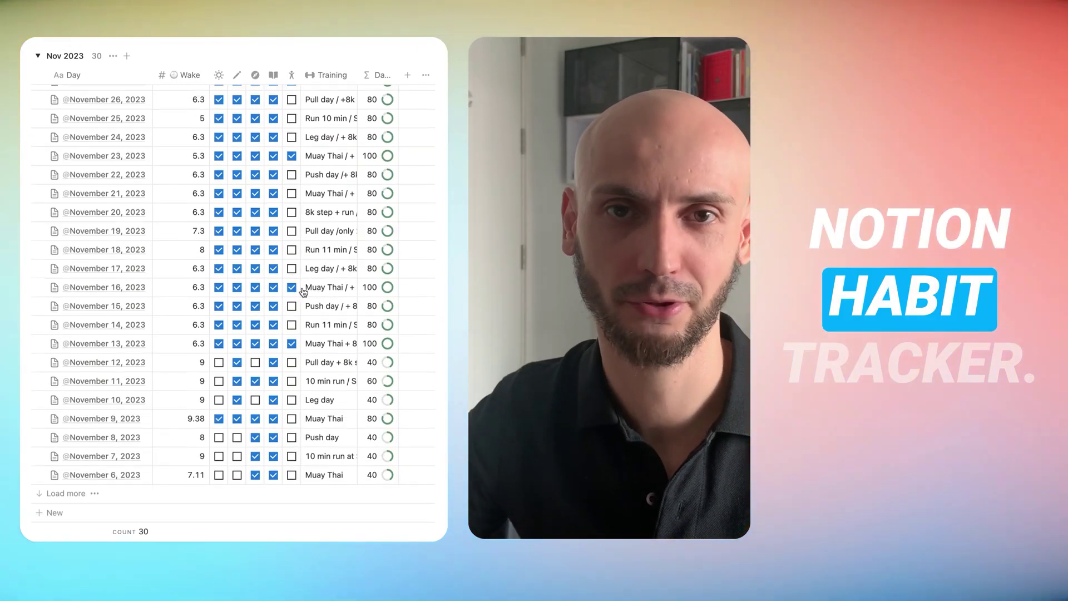
scroll(345, 370, "down", 6)
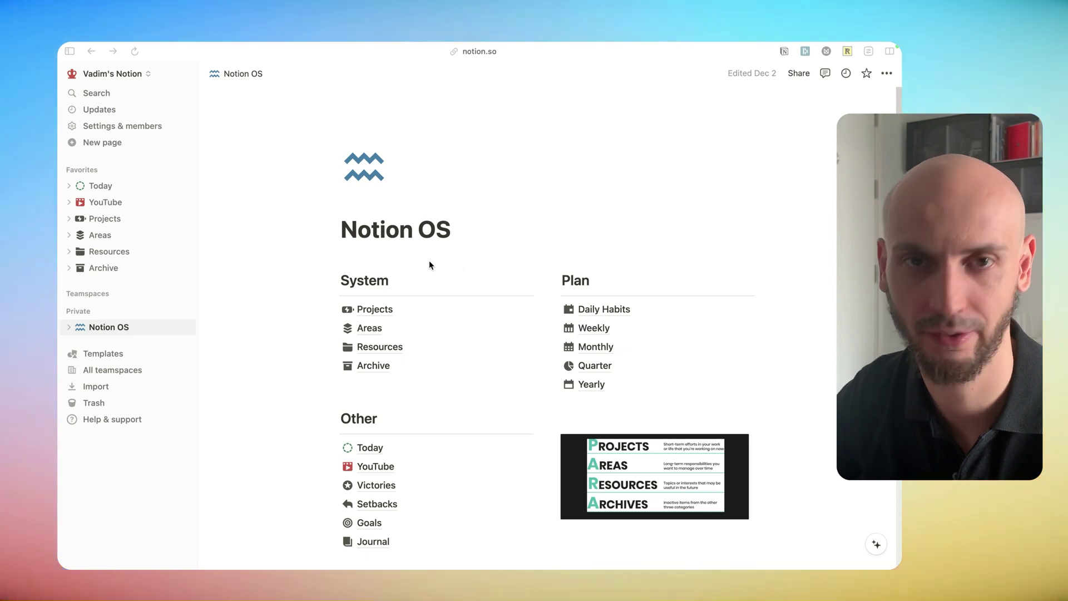
Find and preview the Habit tracker template in the Personal templates by searching 'habi'
scroll(221, 274, "down", 5)
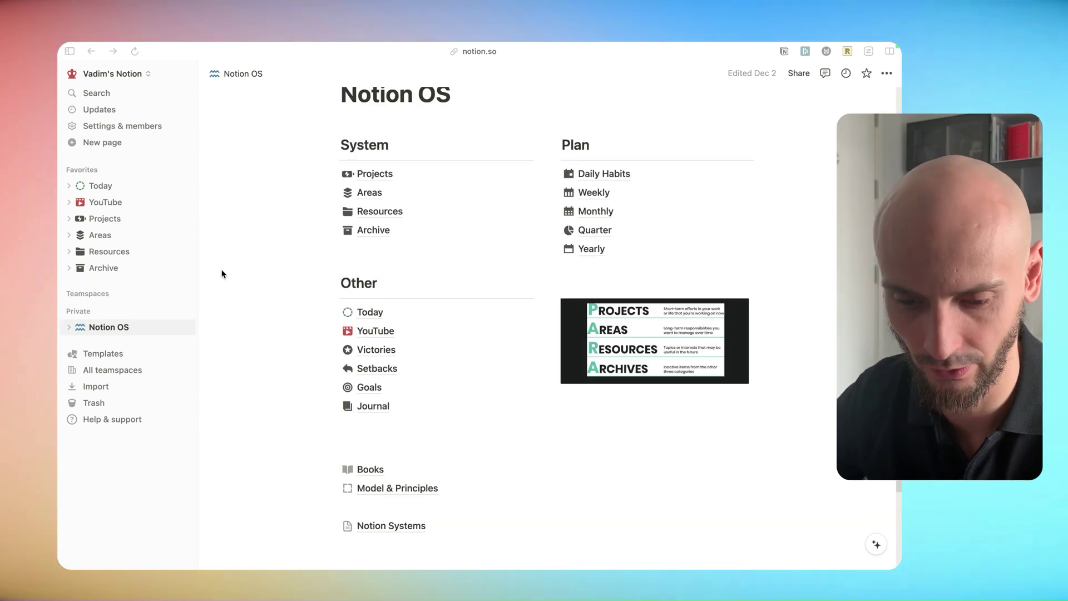
left_click(103, 354)
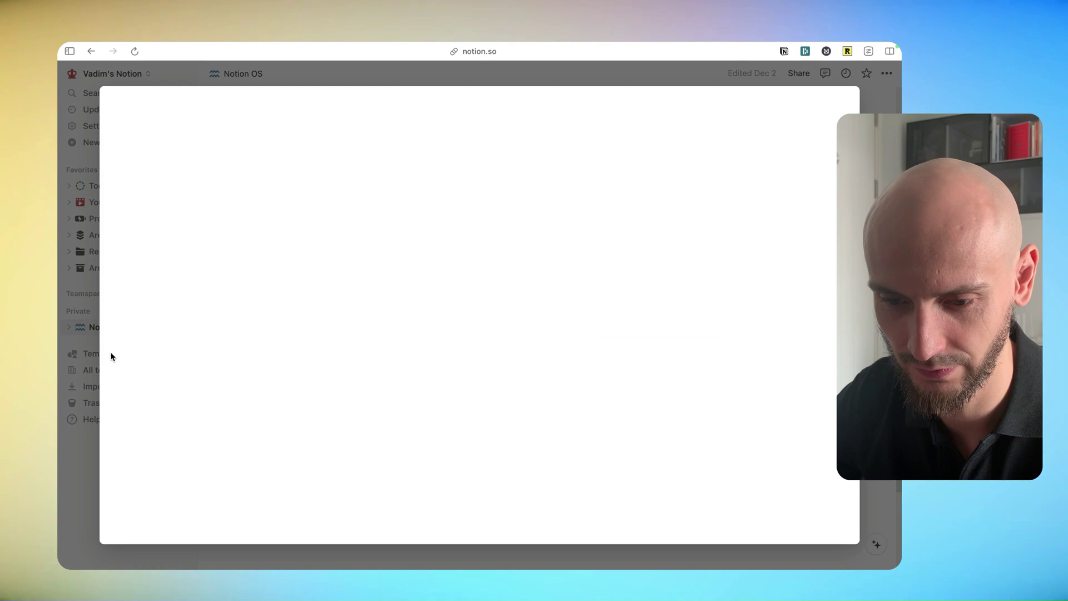
left_click(167, 121)
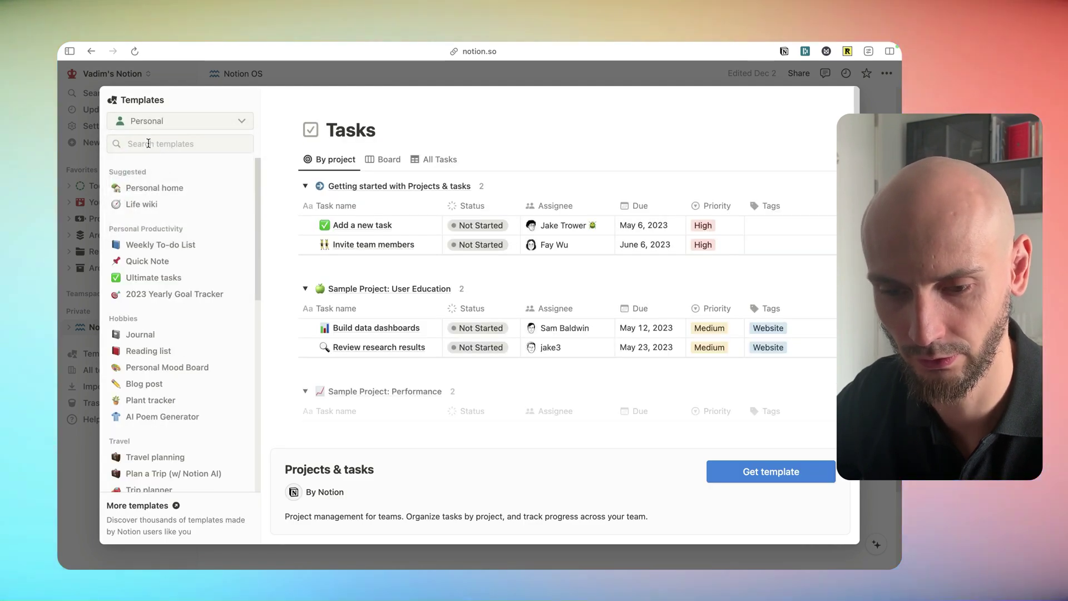
left_click(149, 143)
type("habi")
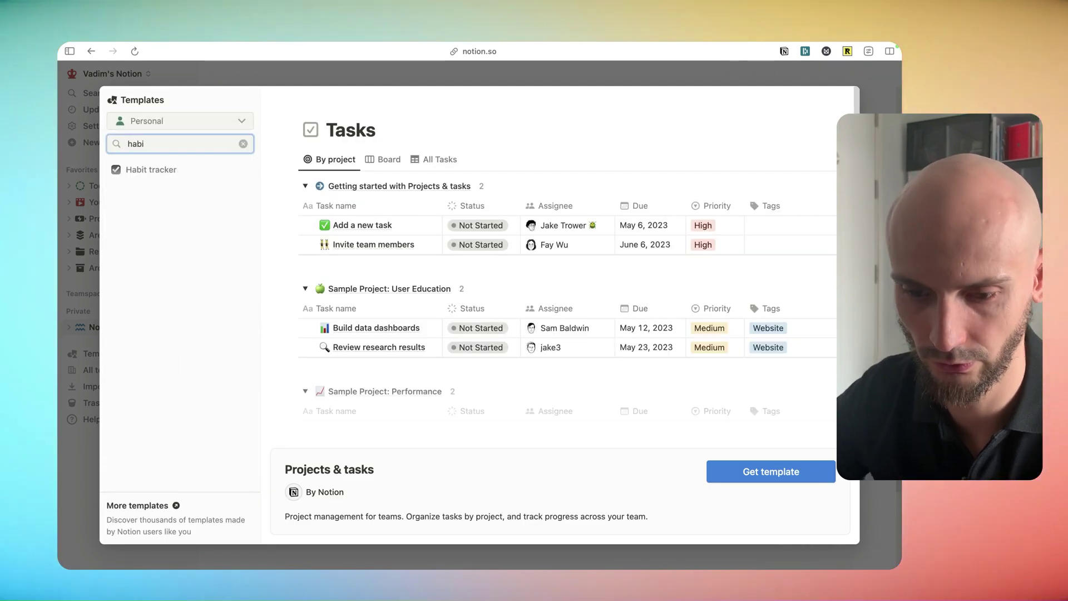
left_click(155, 172)
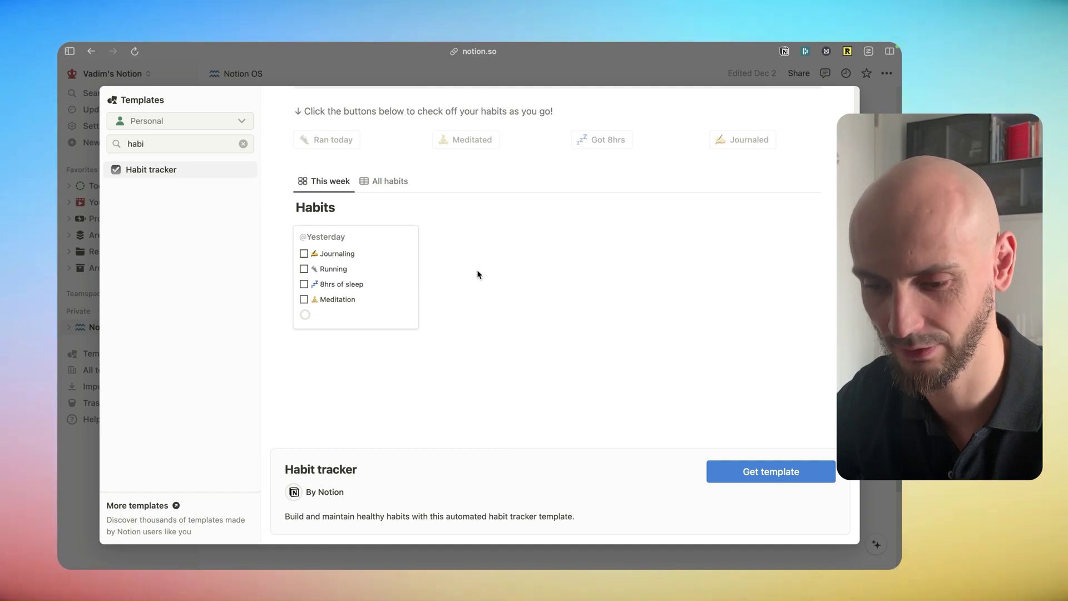
scroll(477, 270, "up", 3)
Add the Habit tracker template to Private, then delete the tip, instruction line and habit buttons
left_click(771, 471)
left_click(740, 443)
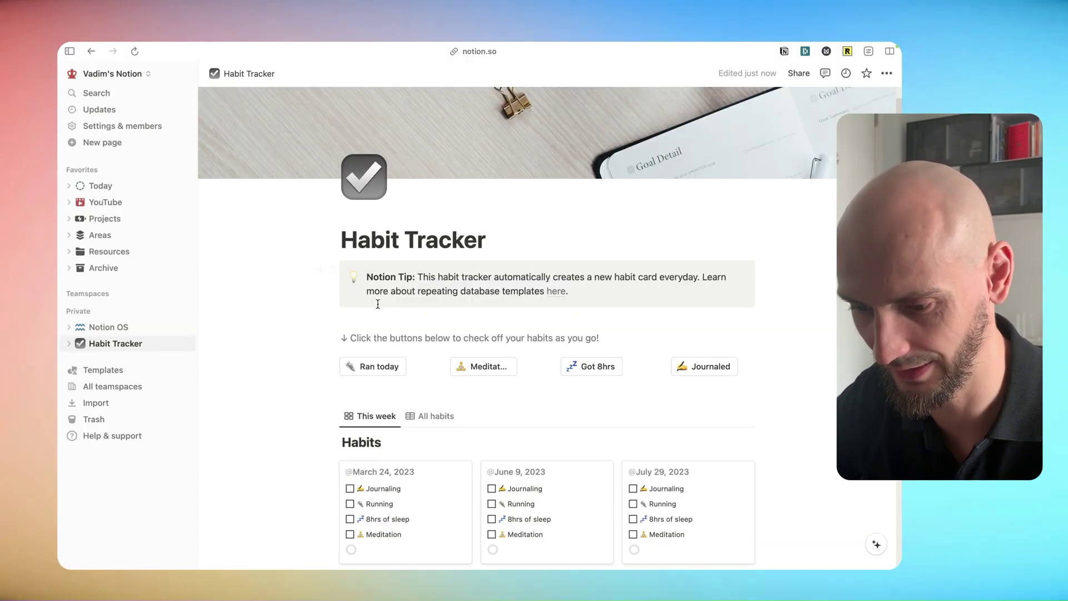
scroll(303, 231, "down", 1)
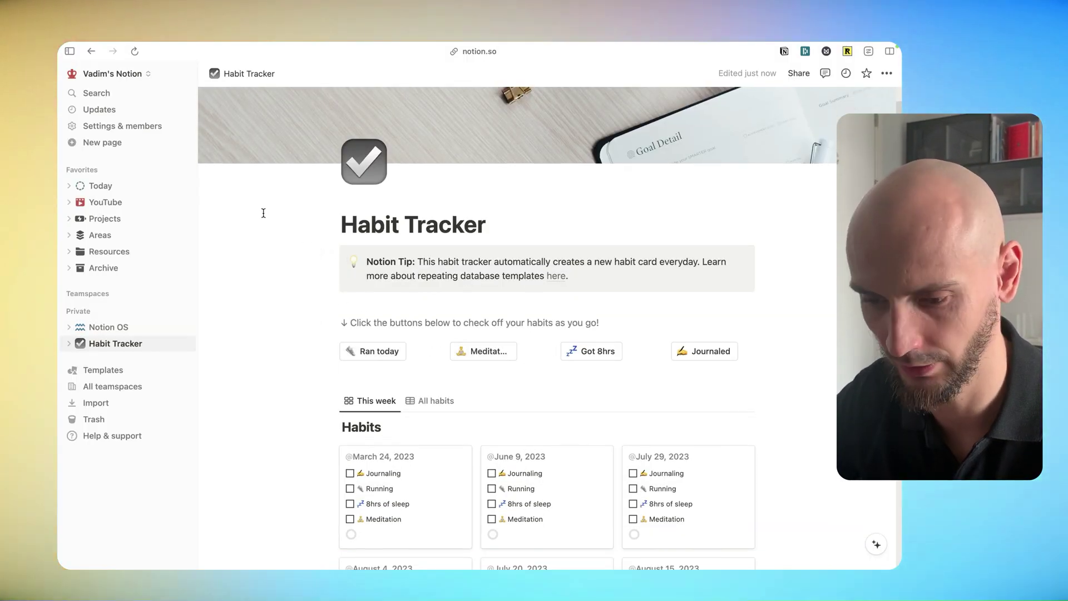
left_click_drag(264, 213, 794, 401)
key("BackSpace")
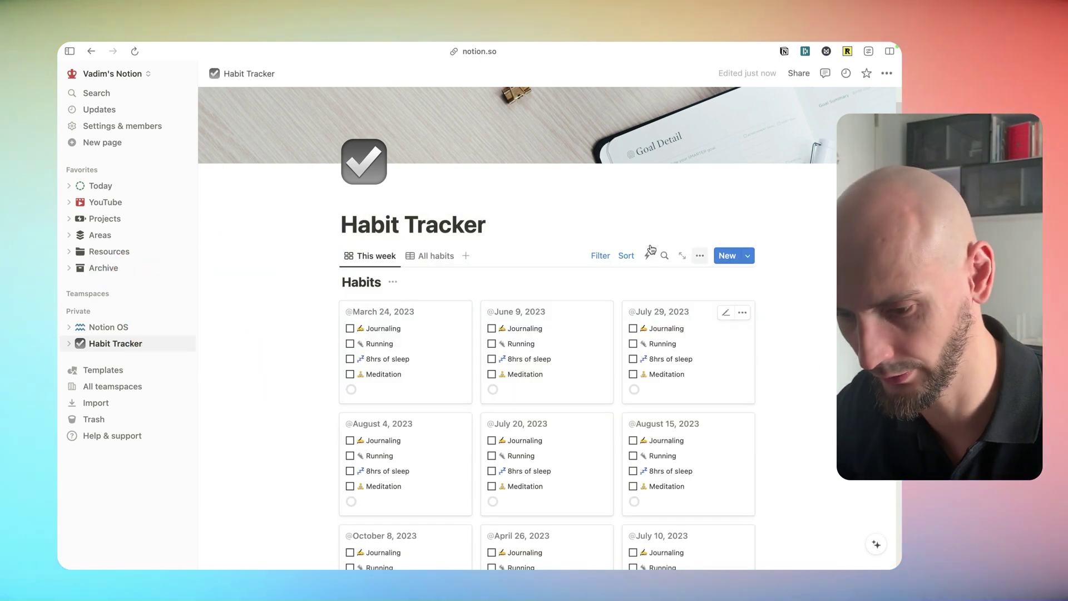
Undo the test check-offs in the June 9 row and delete the This week gallery view
scroll(508, 181, "down", 3)
left_click(436, 212)
scroll(501, 239, "down", 5)
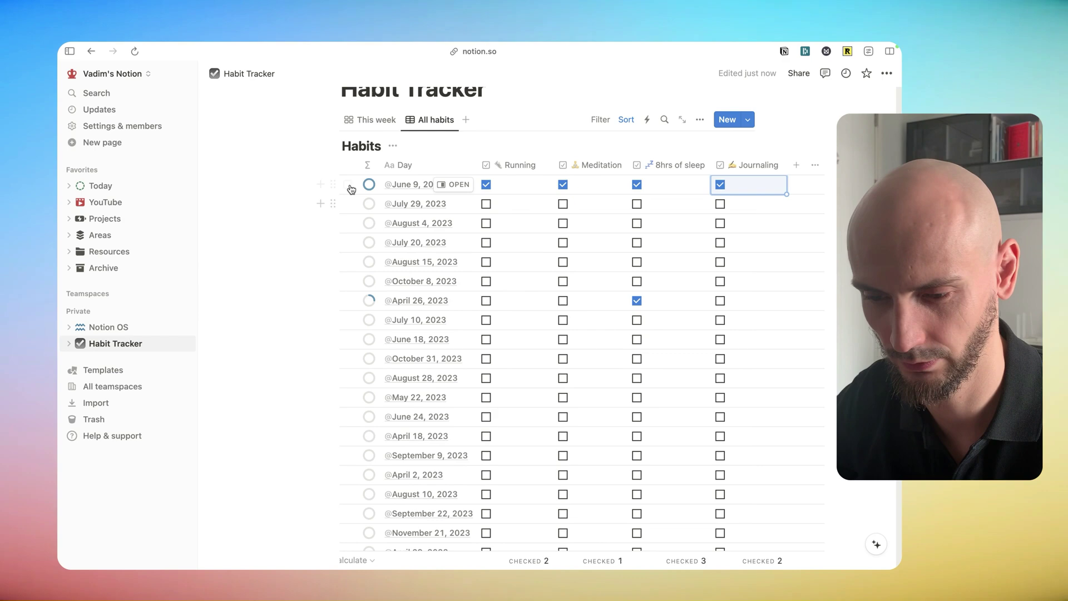
key("super+z")
key("super+z")
key("super+z")
key("super+z")
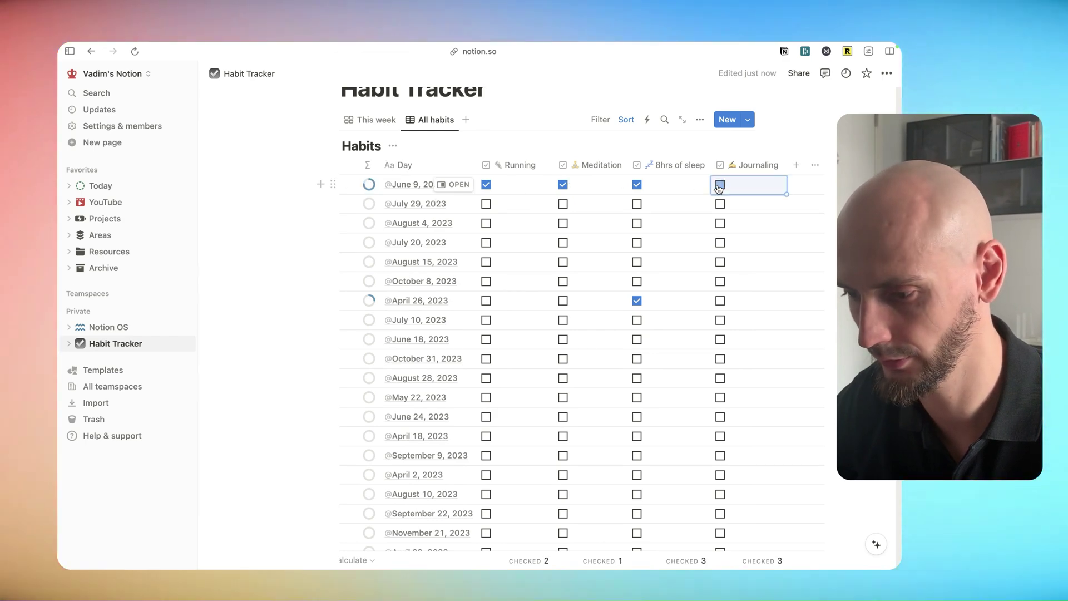
scroll(448, 167, "up", 3)
key("super+z")
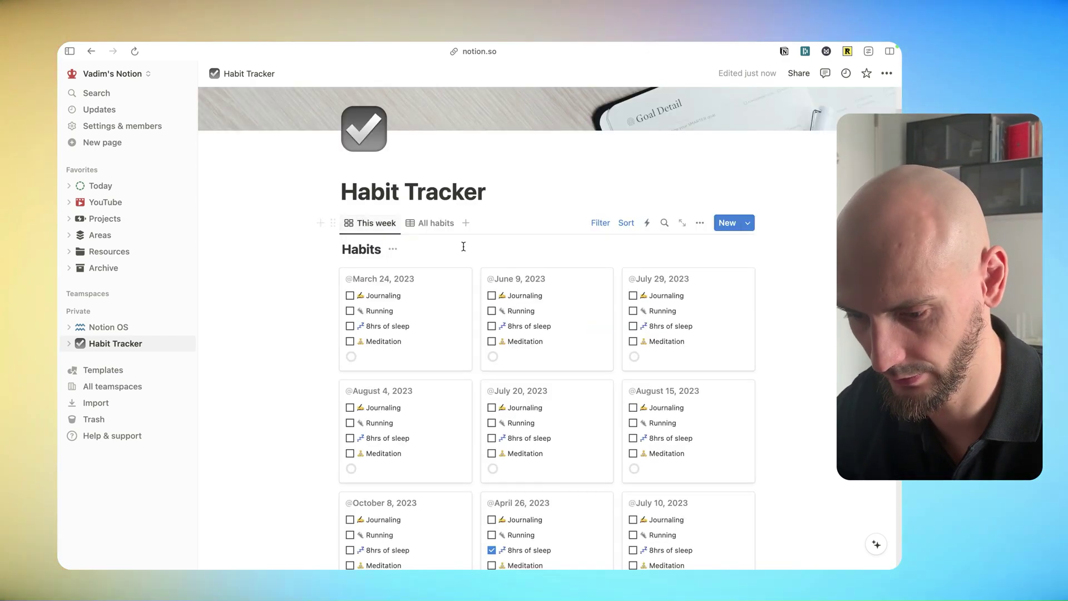
scroll(524, 219, "down", 3)
scroll(501, 222, "up", 3)
key("super+z")
scroll(417, 250, "up", 2)
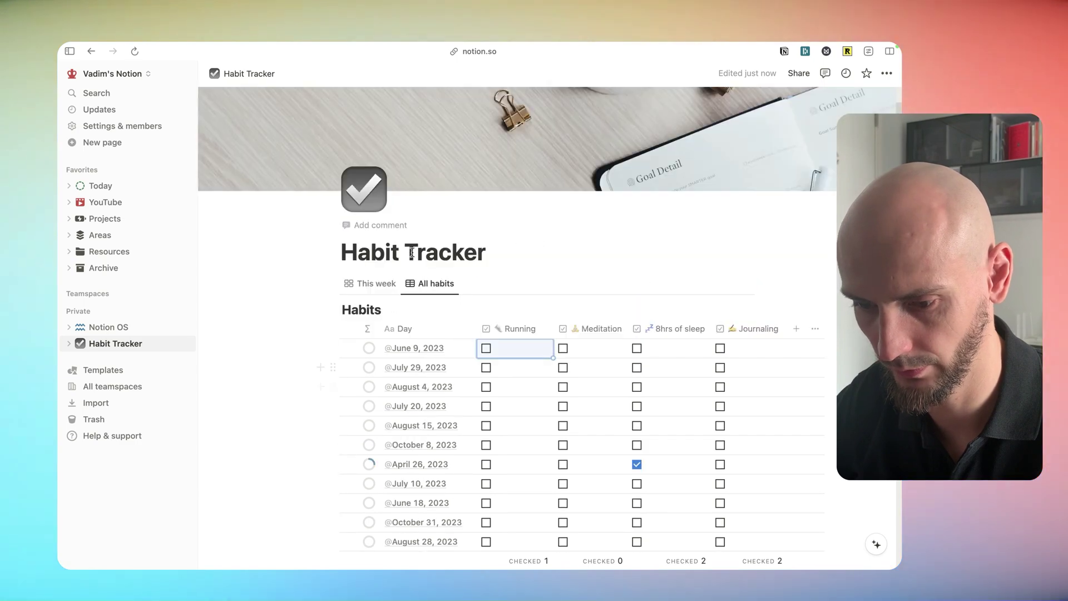
key("super+z")
left_click(370, 331)
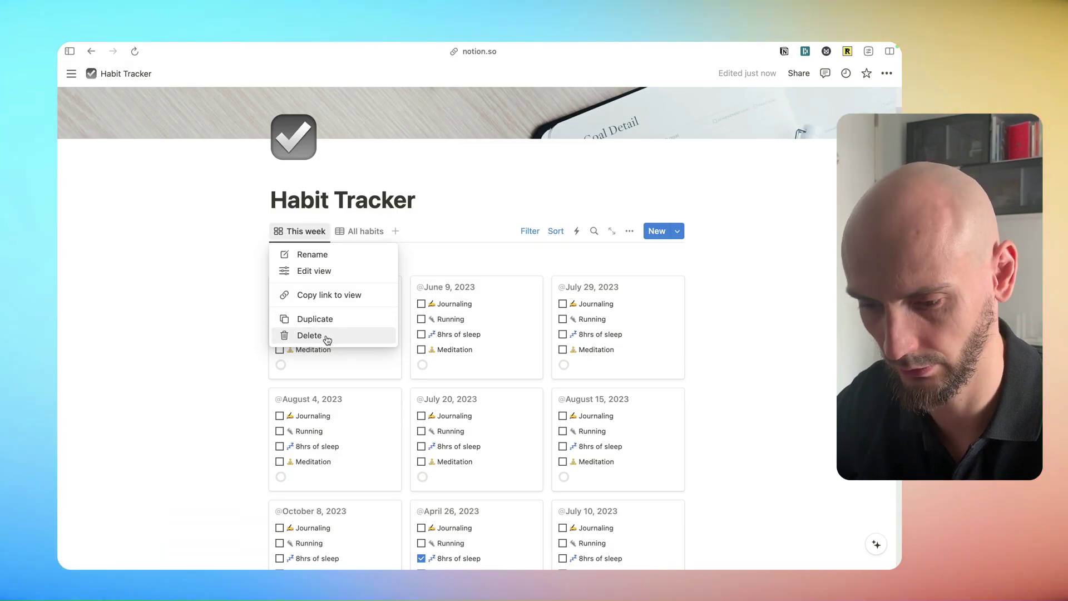
left_click(305, 335)
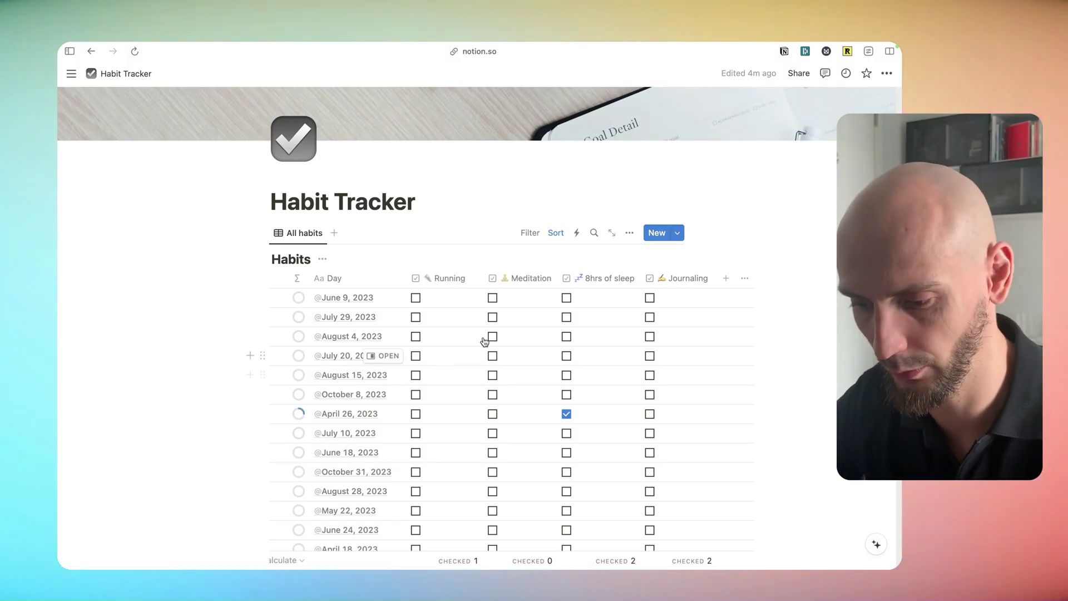
Move Meditation before Running, and rename Running to Codex and 8hrs of sleep to Reading
left_click_drag(526, 284, 448, 279)
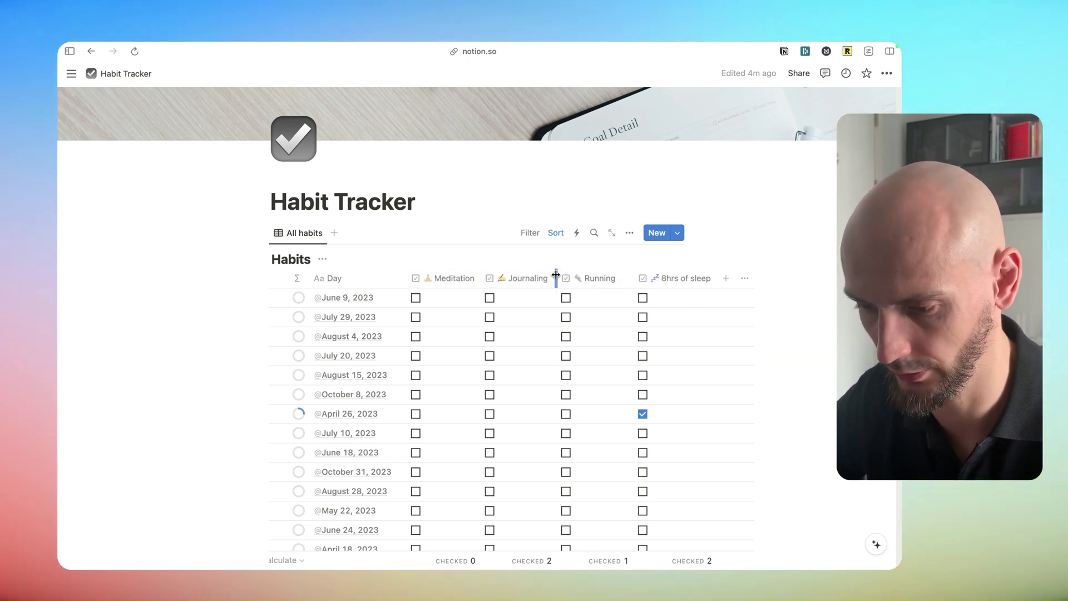
left_click(599, 278)
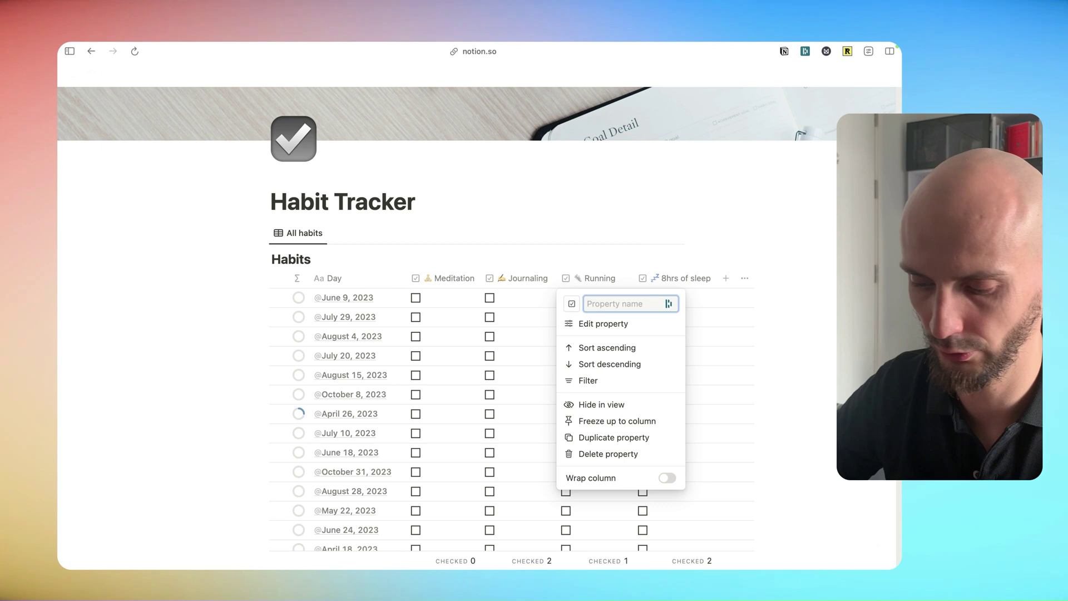
type("Codex")
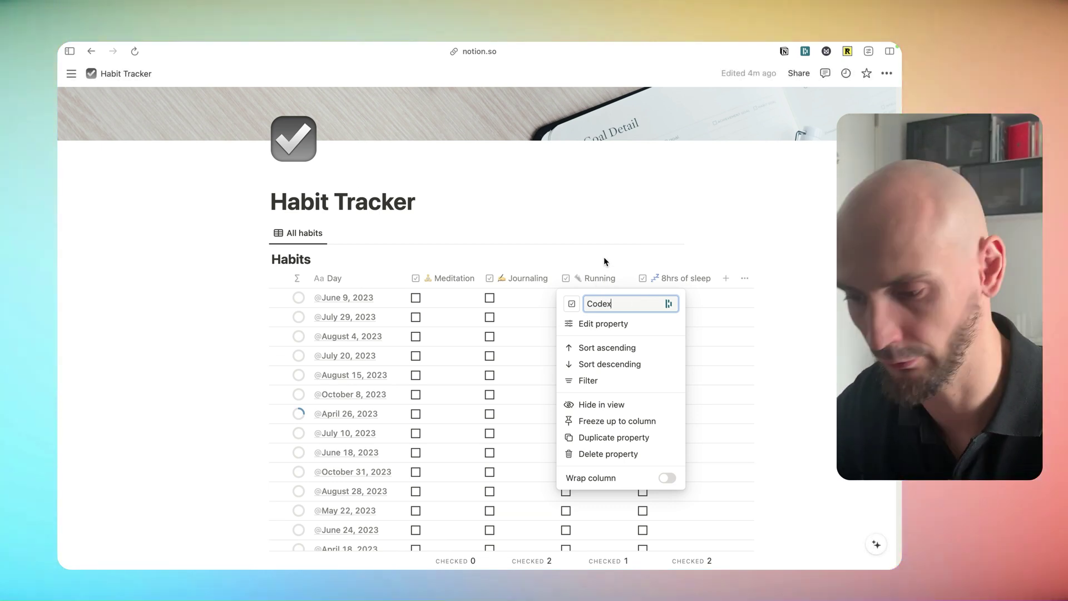
left_click(674, 278)
type("Reading")
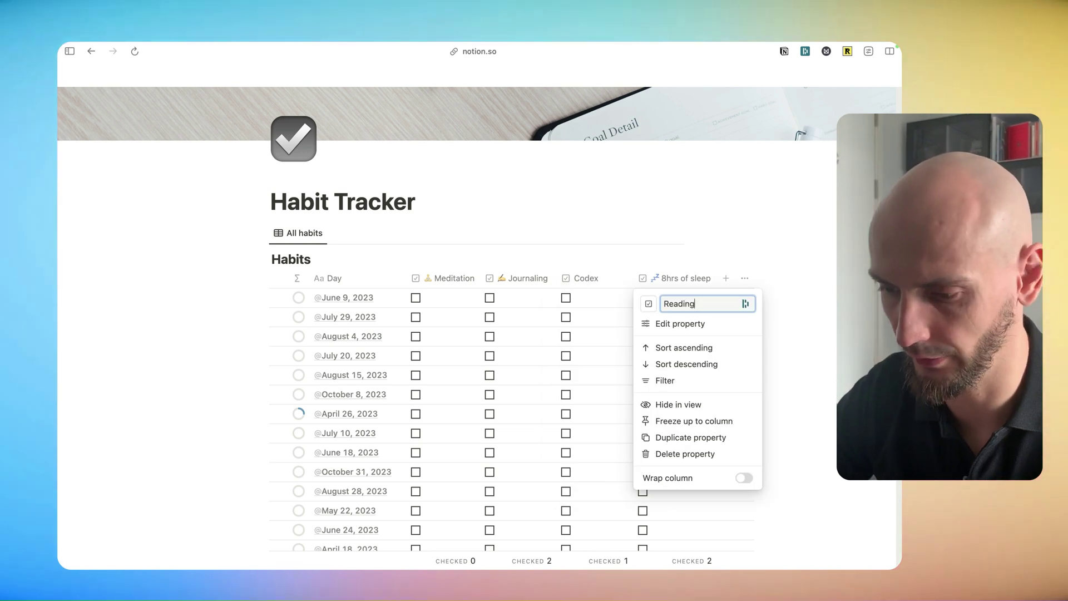
key("Return")
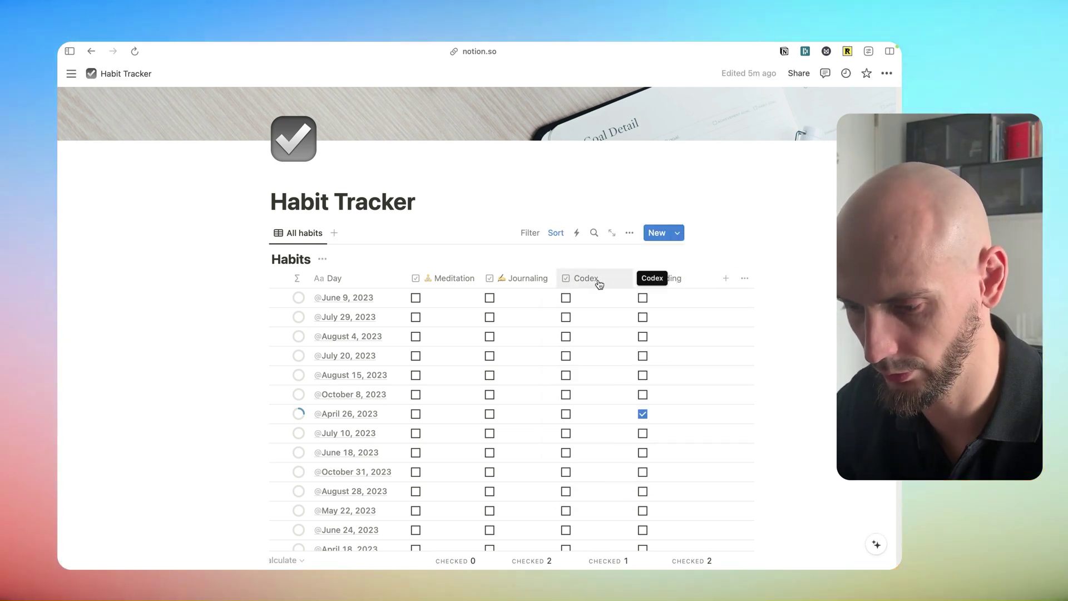
Duplicate the Reading column and name the copy Stretching
left_click(665, 278)
left_click(687, 437)
left_click(757, 281)
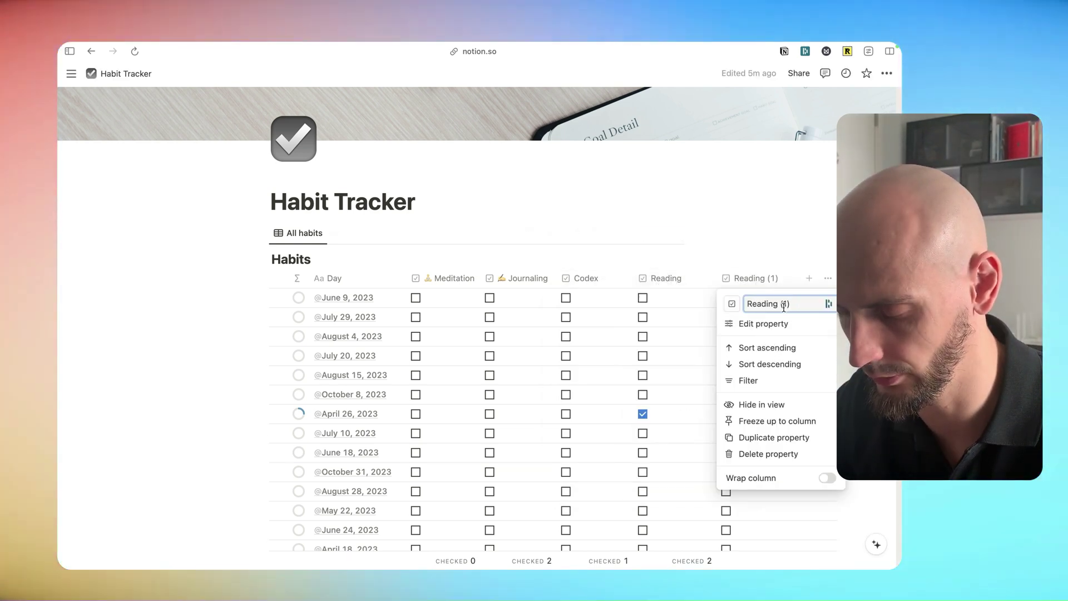
type("Stretching")
key("Return")
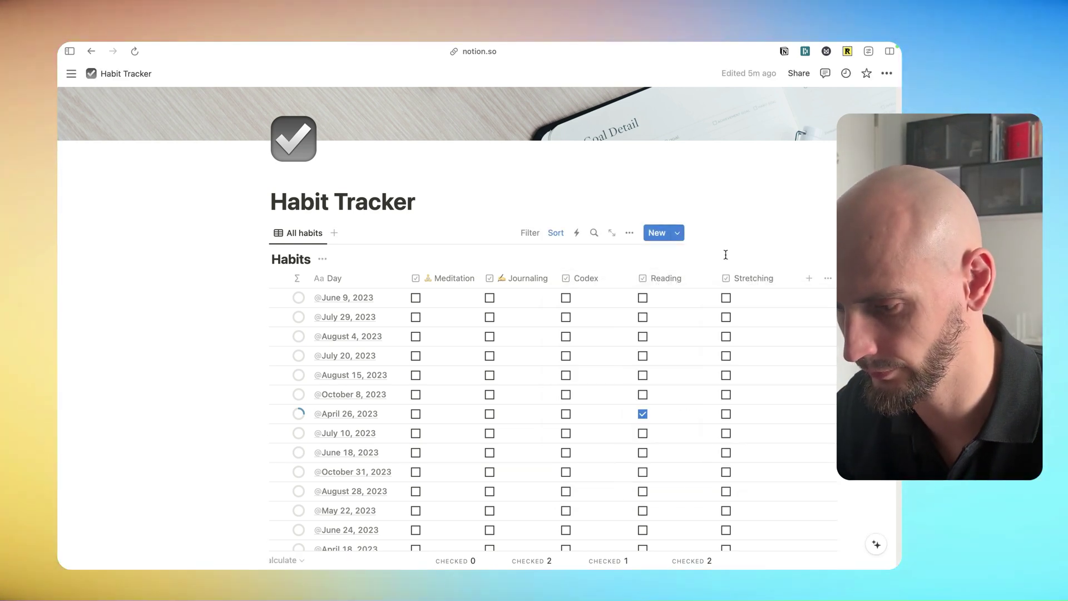
Give new icons to the Meditation and Journaling columns, and a compass icon to Codex
left_click(459, 284)
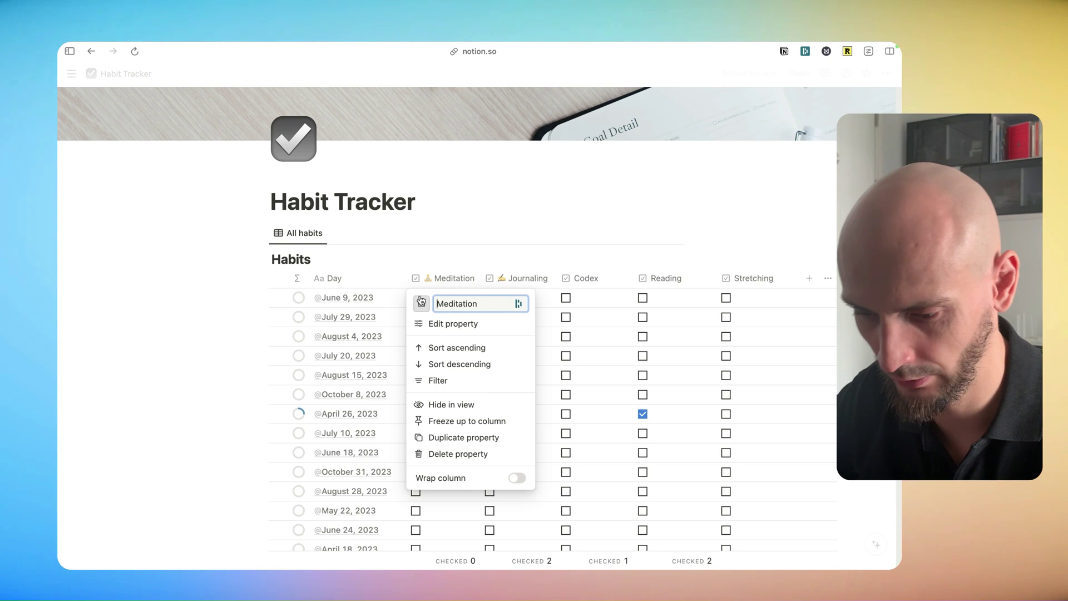
left_click(528, 280)
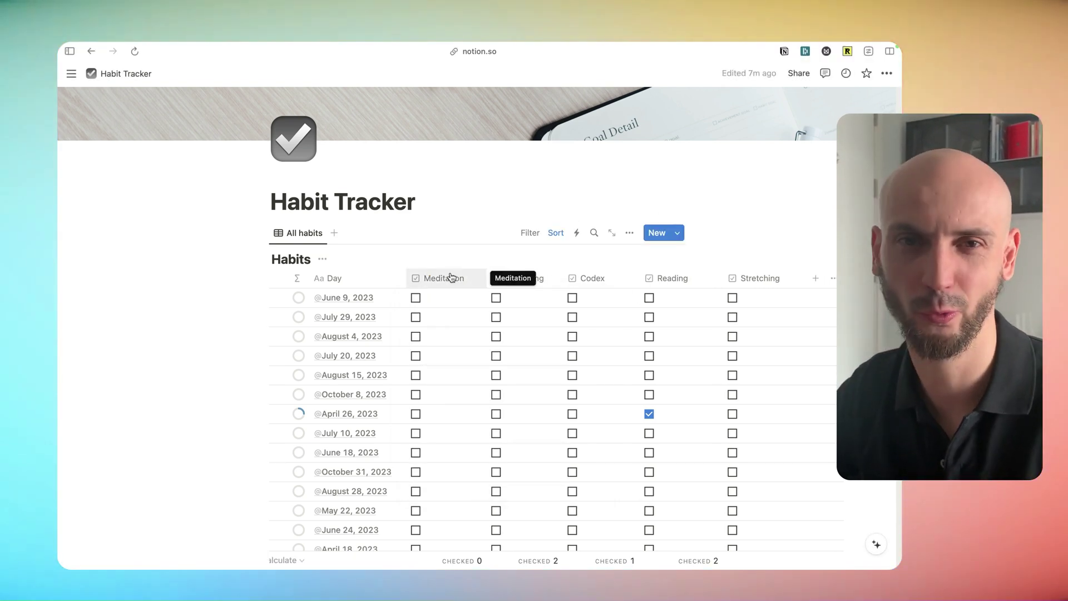
left_click(452, 289)
left_click(420, 304)
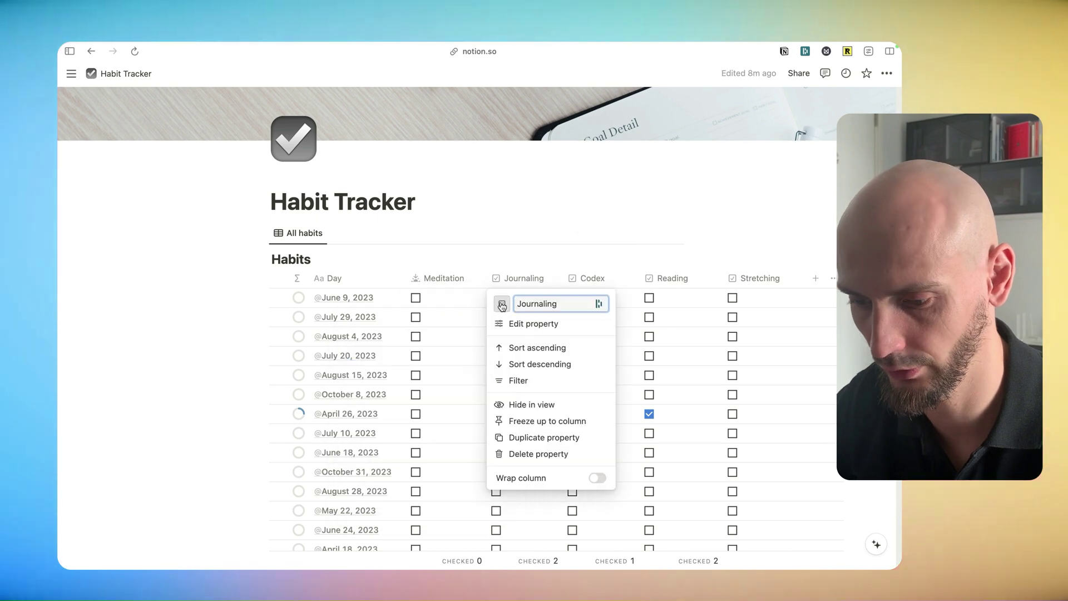
key("Escape")
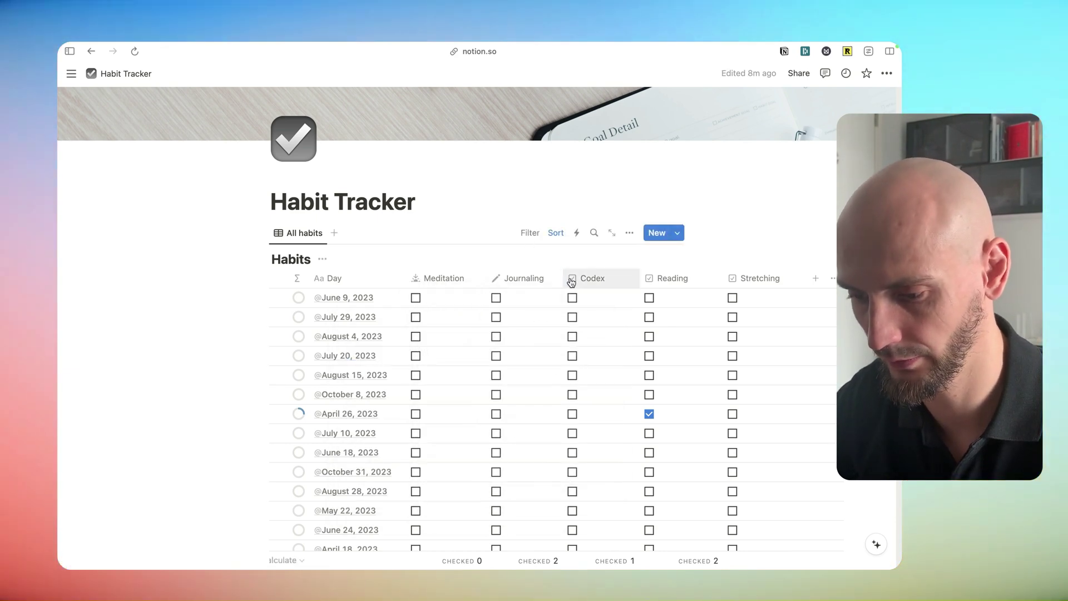
left_click(591, 278)
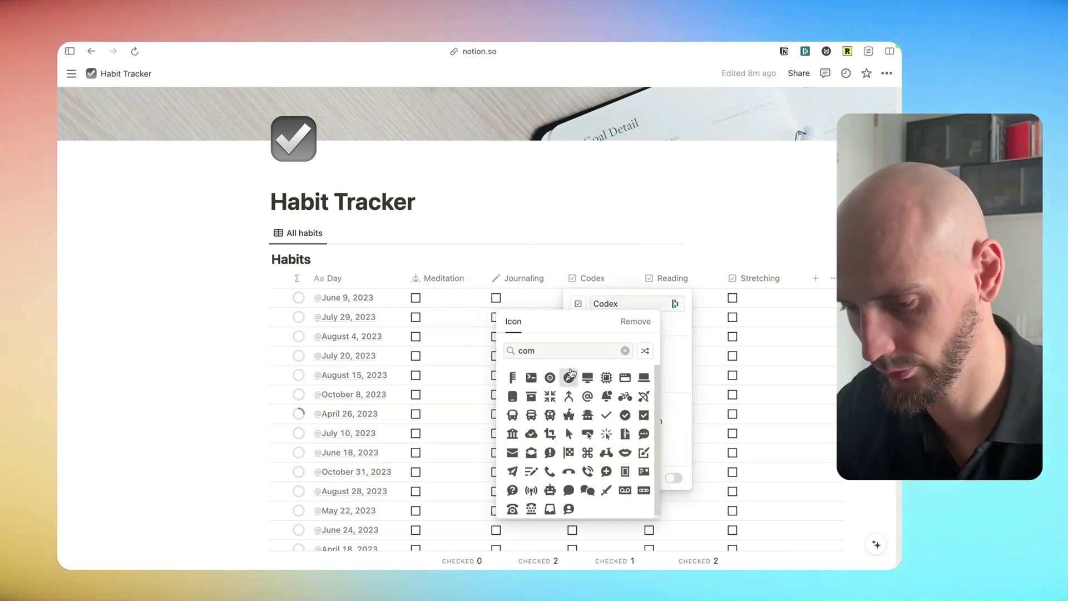
left_click(570, 376)
Set a book icon on Reading and a standing-person icon on Stretching
left_click(653, 279)
left_click(655, 304)
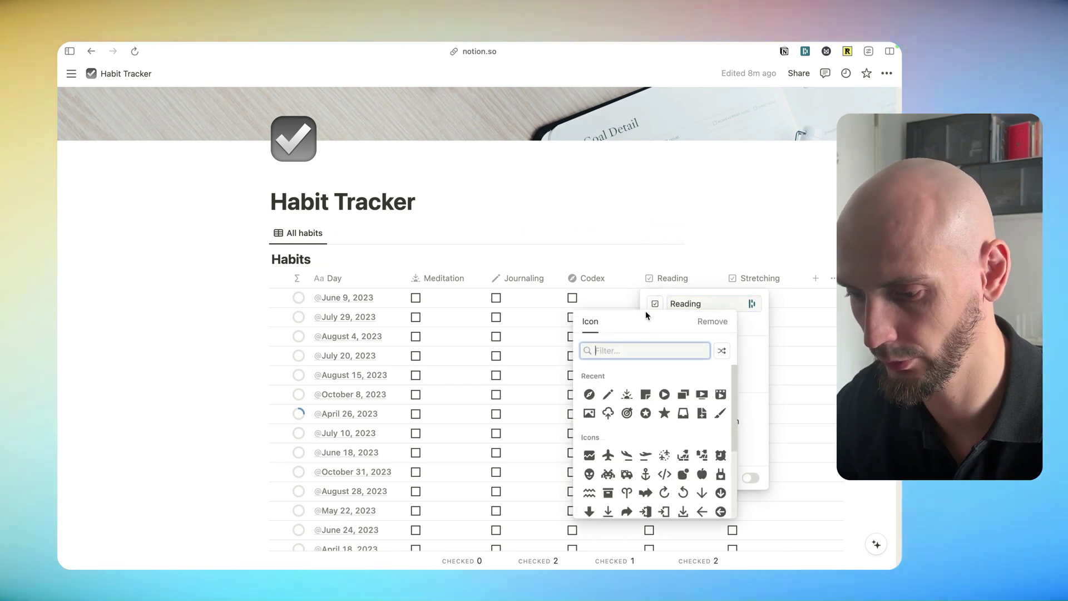
key("Return")
left_click(736, 282)
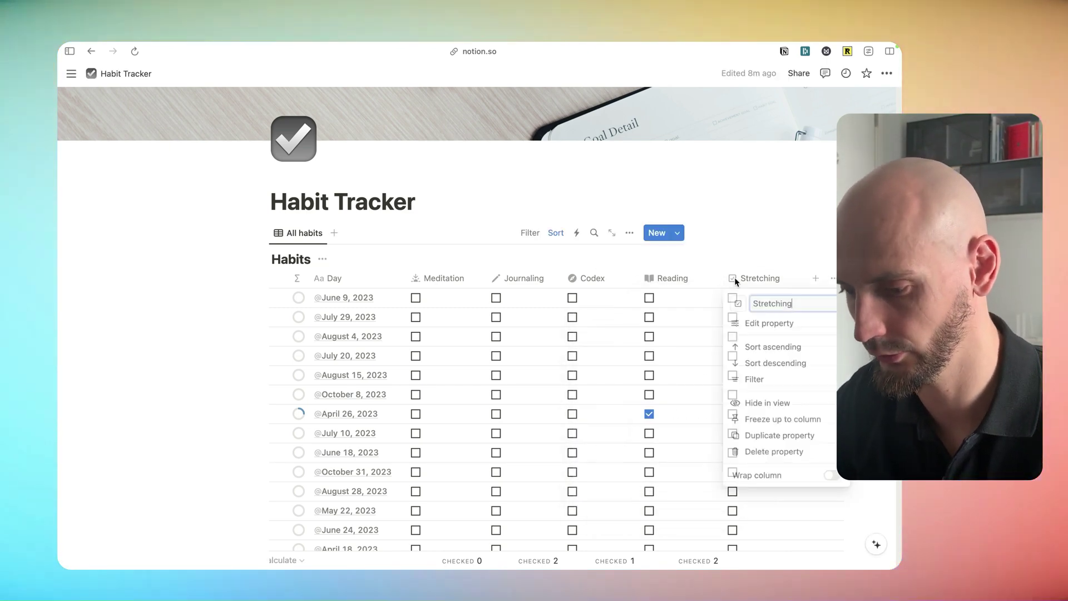
left_click(740, 304)
type("peop")
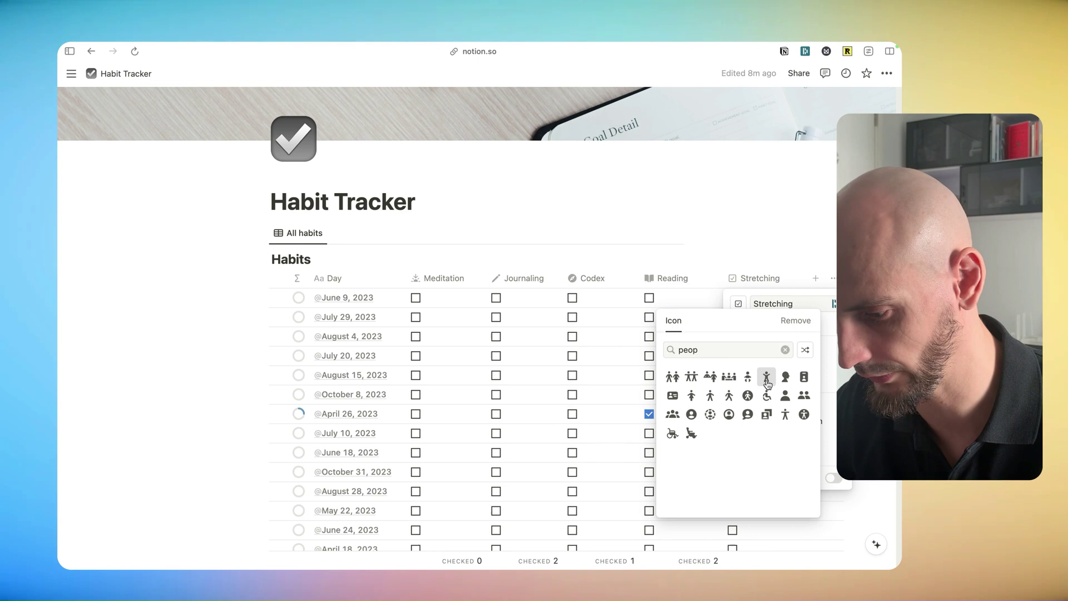
key("Escape")
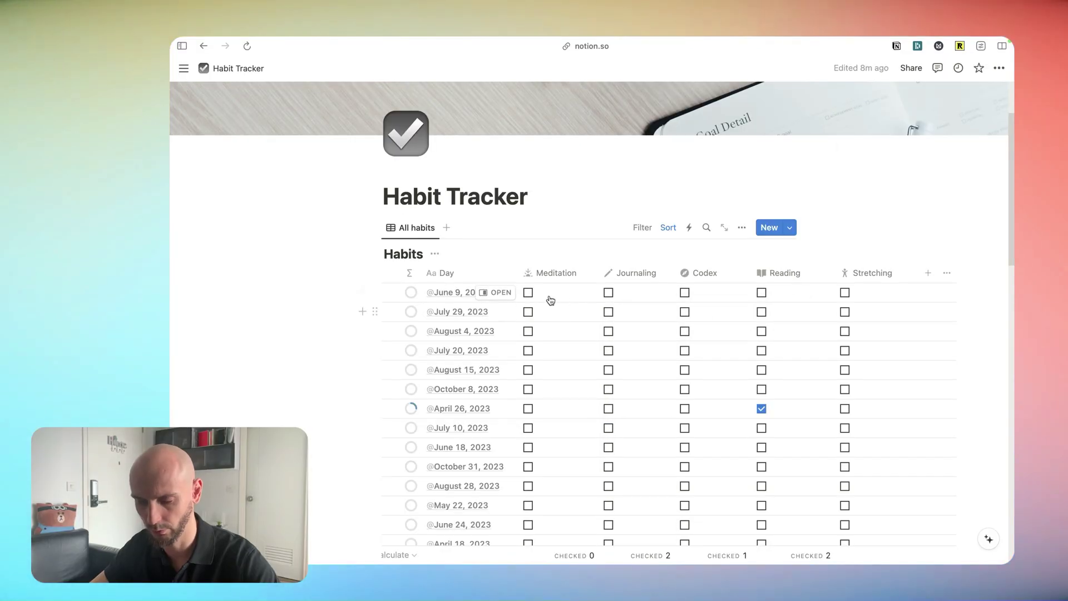
Narrow the habit columns to icon-only width and remove the page cover image
left_click_drag(600, 273, 587, 272)
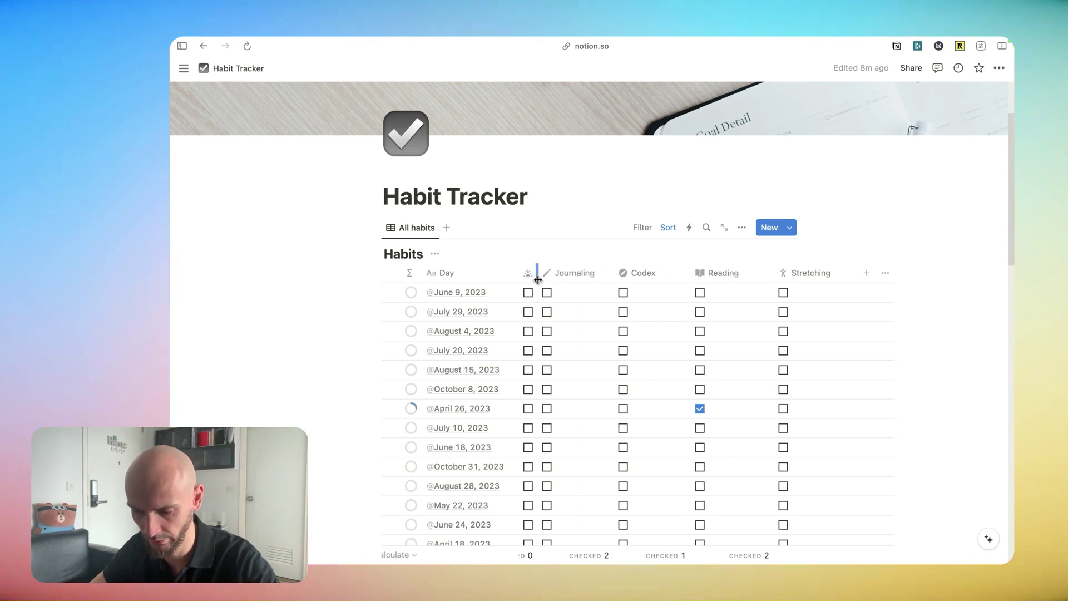
left_click(615, 273)
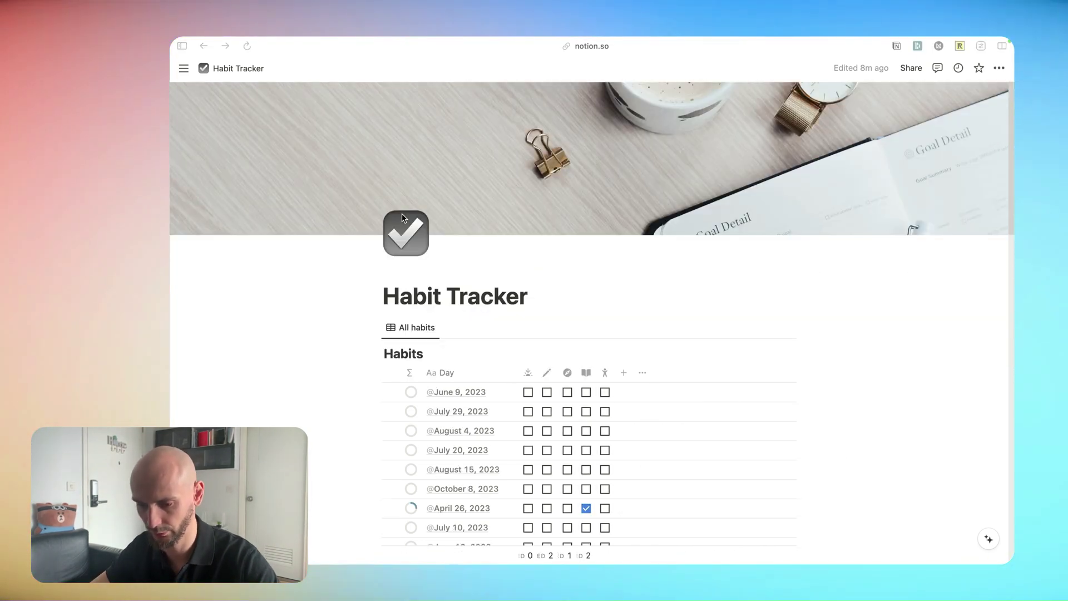
left_click(857, 221)
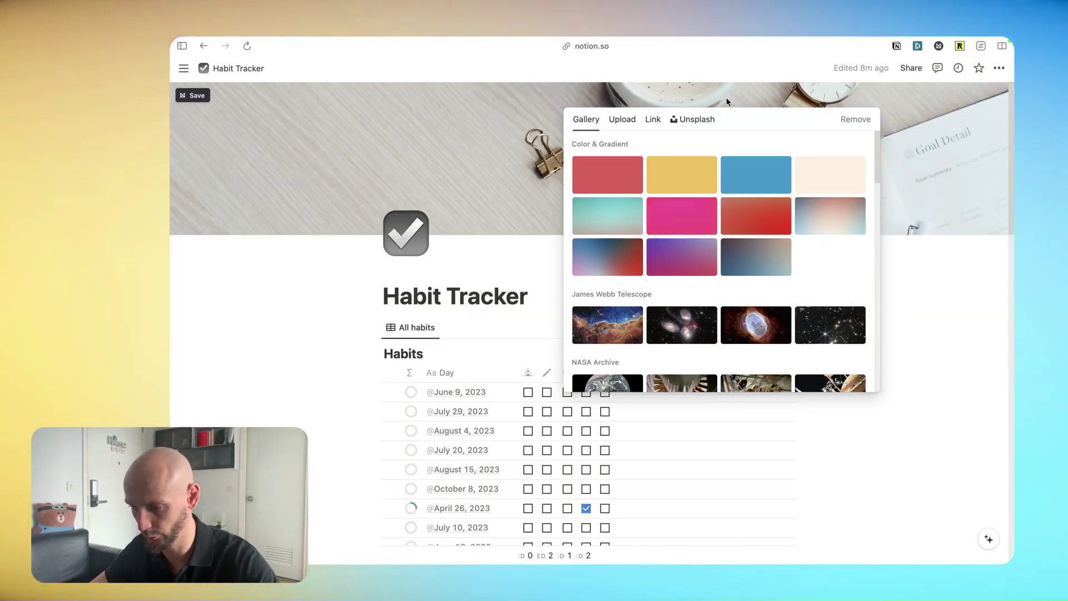
left_click(852, 116)
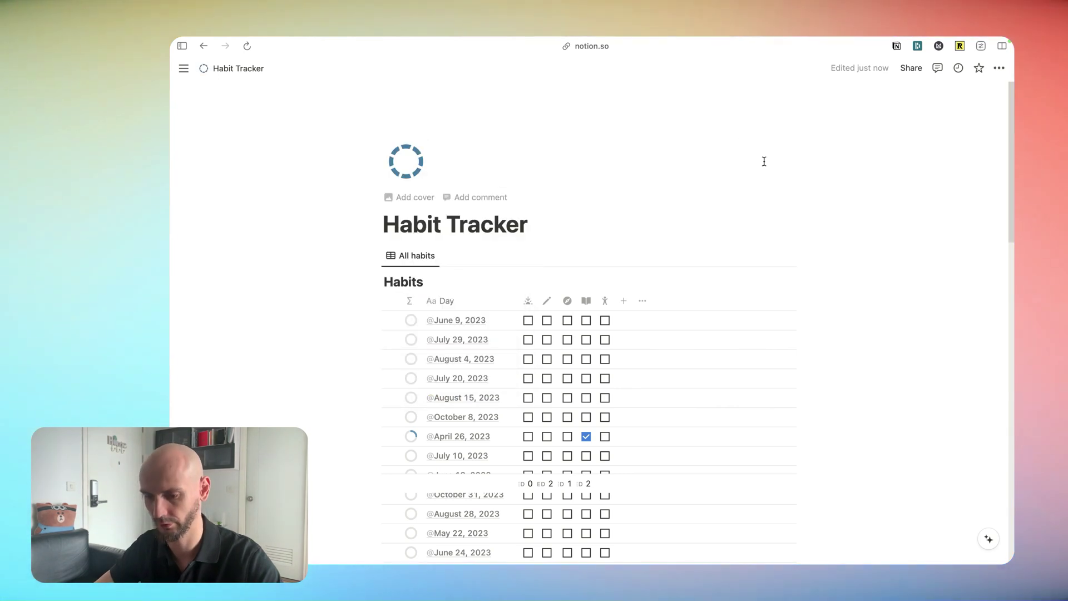
scroll(763, 162, "down", 3)
scroll(764, 171, "up", 2)
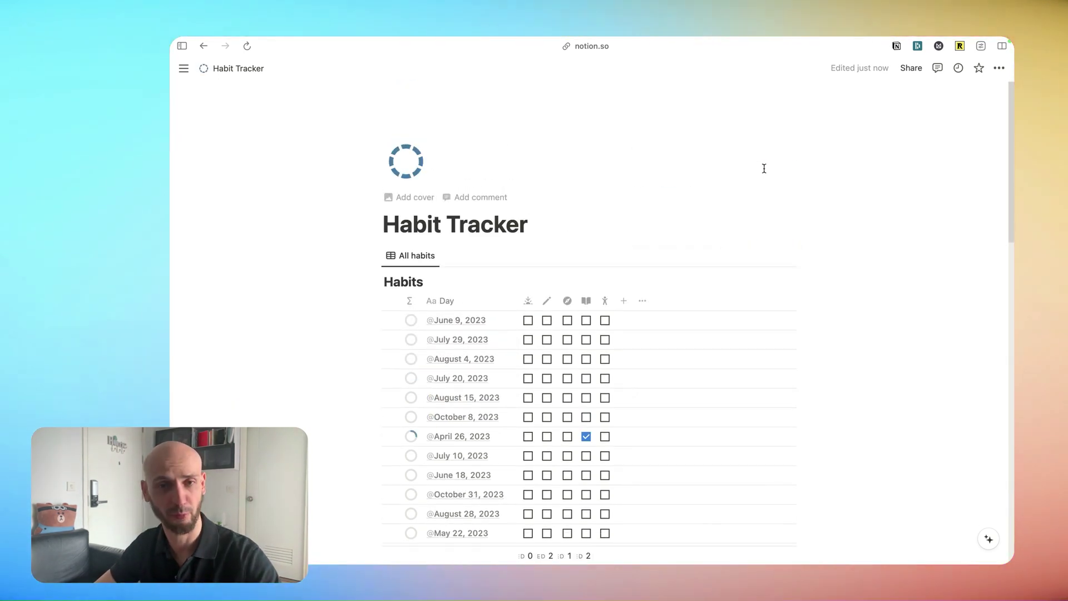
scroll(744, 185, "down", 5)
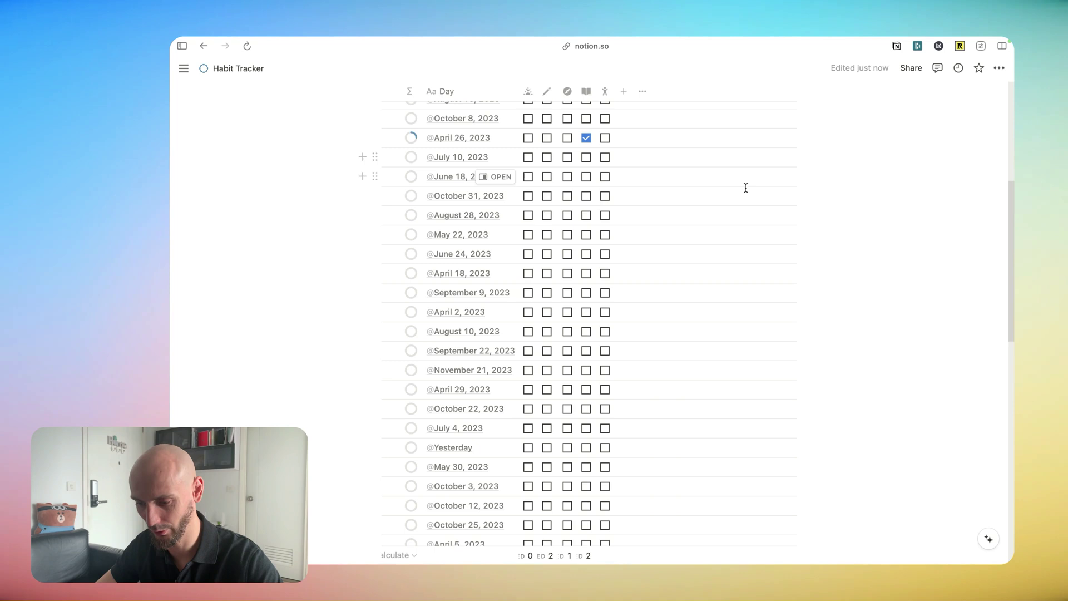
scroll(746, 186, "up", 5)
Duplicate the All habits view as 'By Months' with a month-calendar icon
scroll(612, 212, "down", 2)
left_click(417, 162)
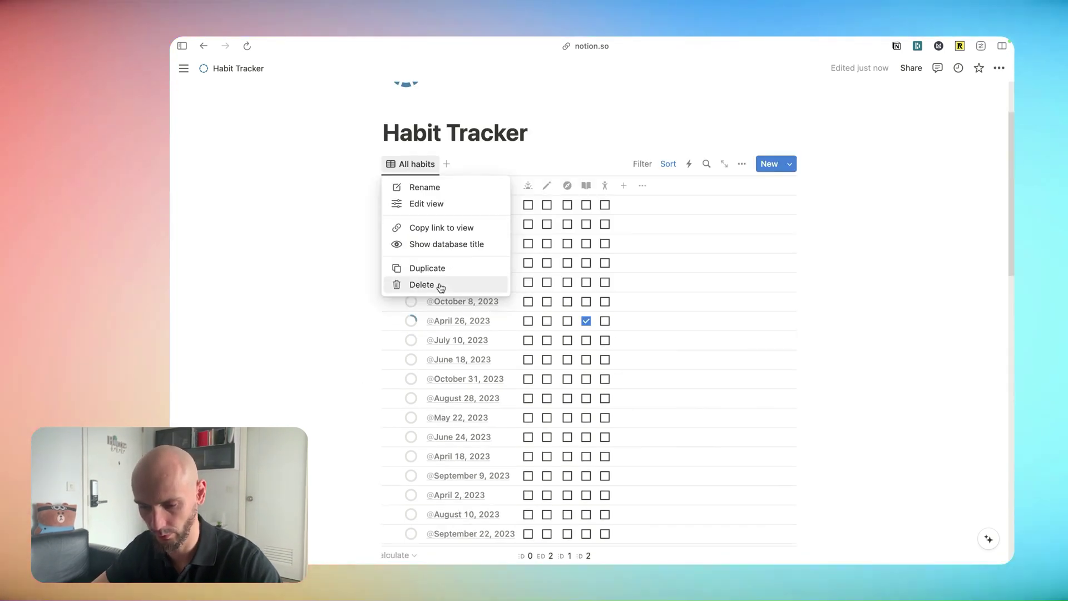
left_click(433, 268)
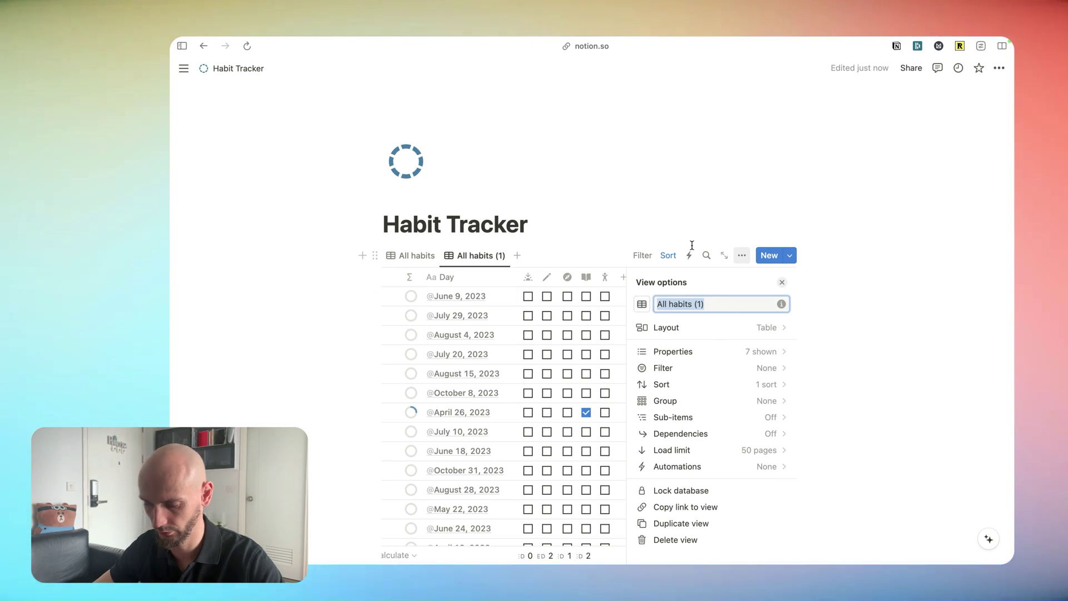
type("By Months")
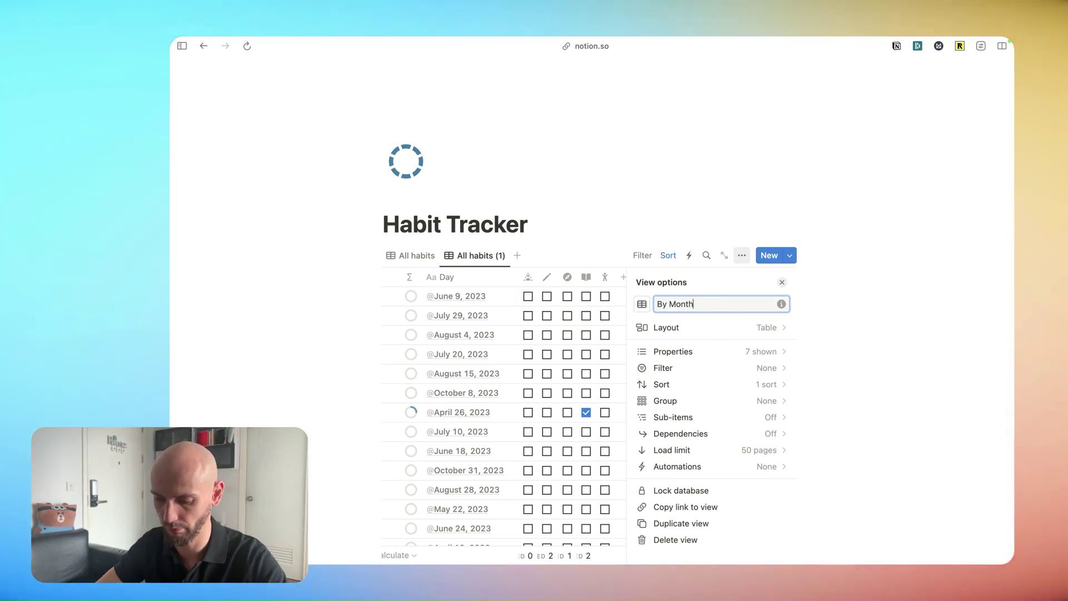
left_click(642, 303)
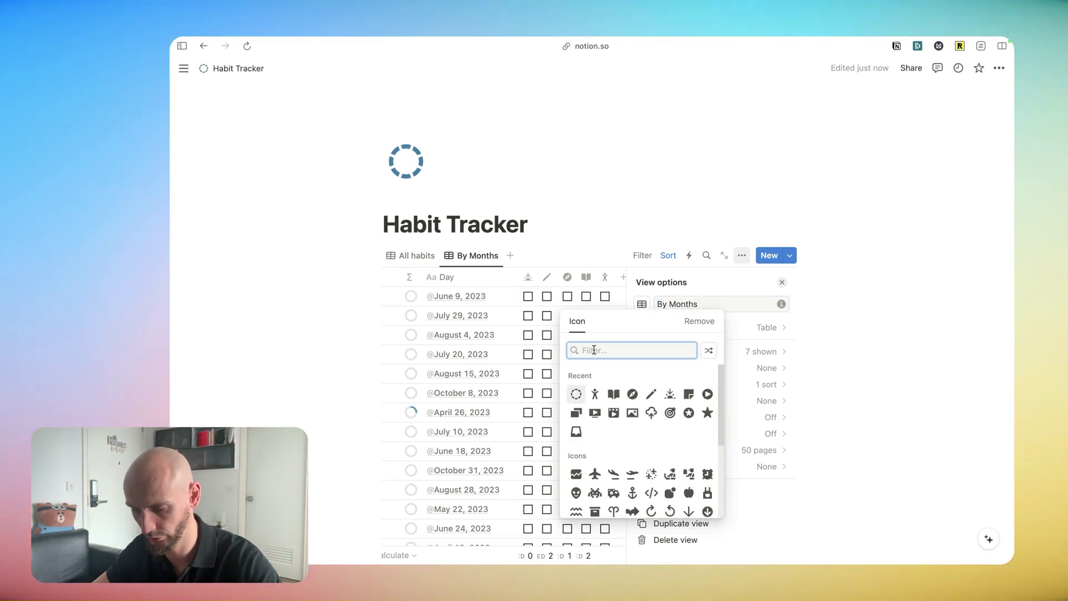
type("cal")
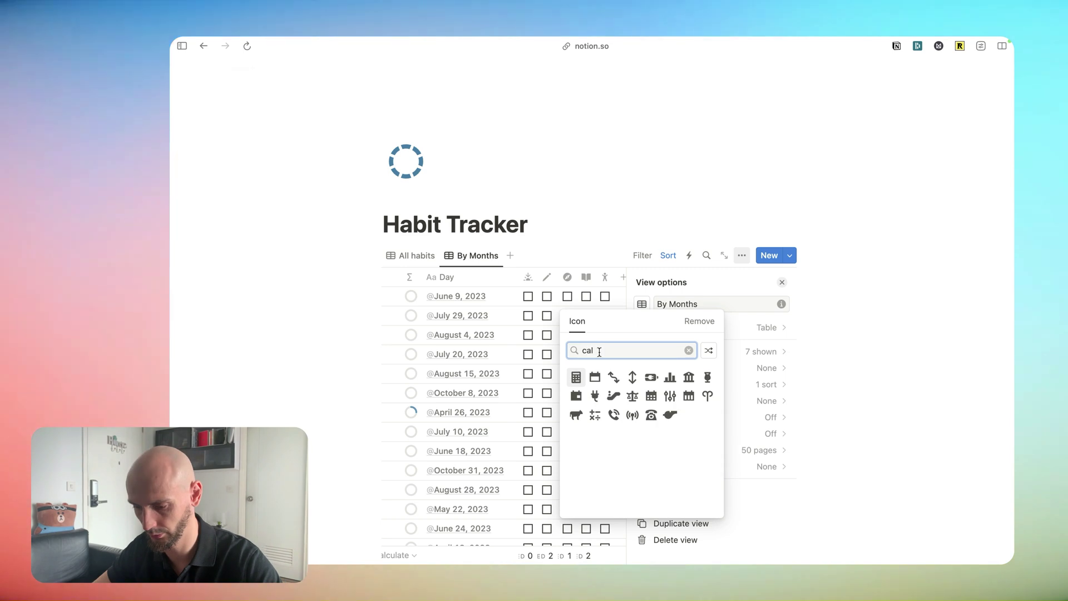
left_click(651, 396)
Rename the All habits view to 'Today'
left_click(412, 255)
left_click(413, 256)
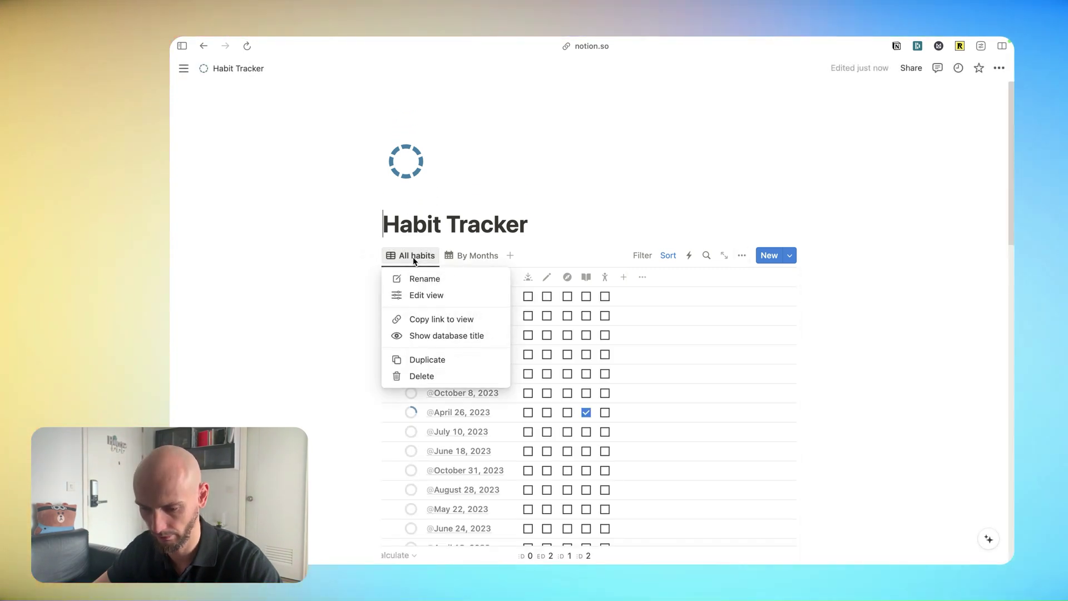
left_click(429, 296)
type("Today")
left_click(858, 275)
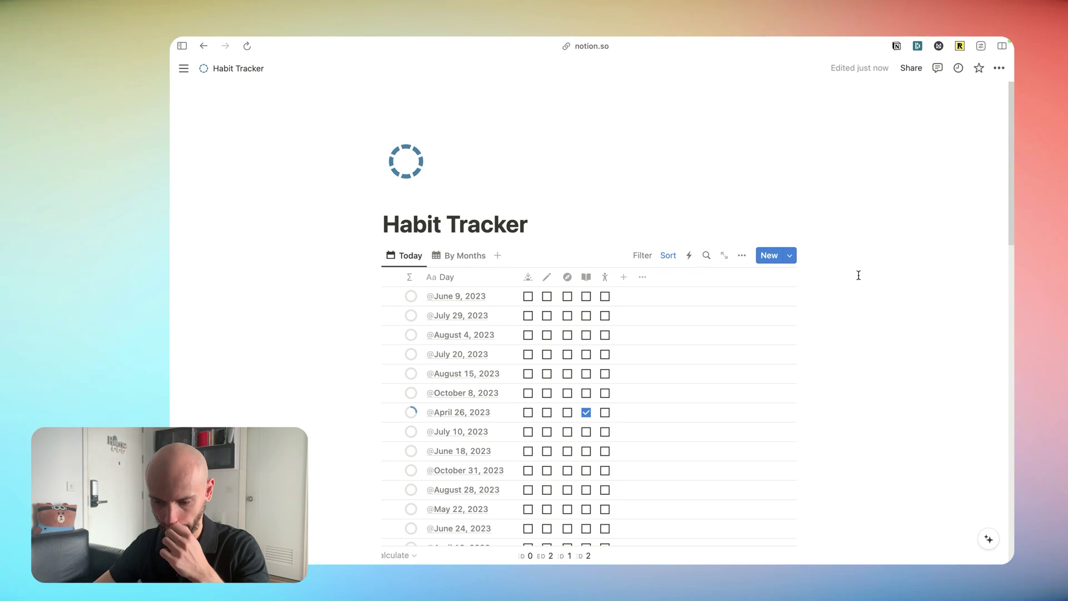
Open the June 9, 2023 entry beside the table and move Progress below Stretching
scroll(852, 270, "down", 1)
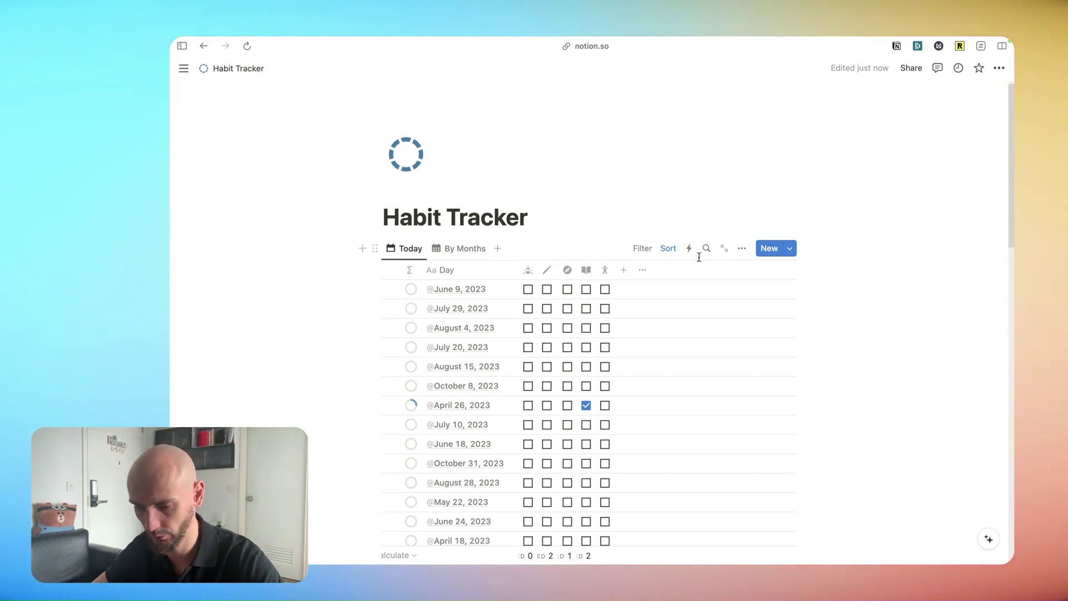
scroll(710, 296, "down", 2)
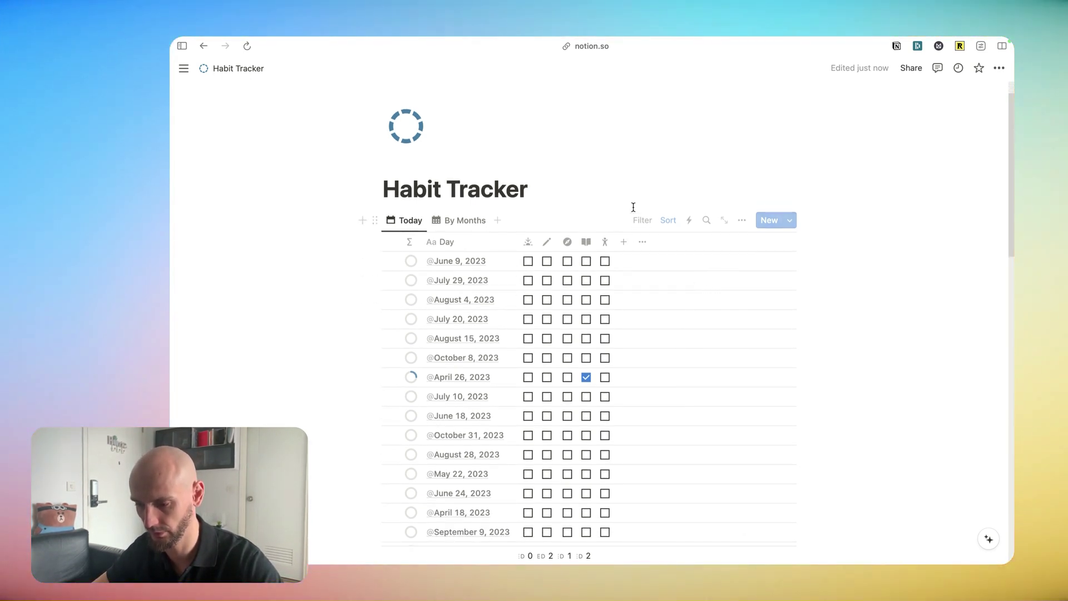
left_click(501, 261)
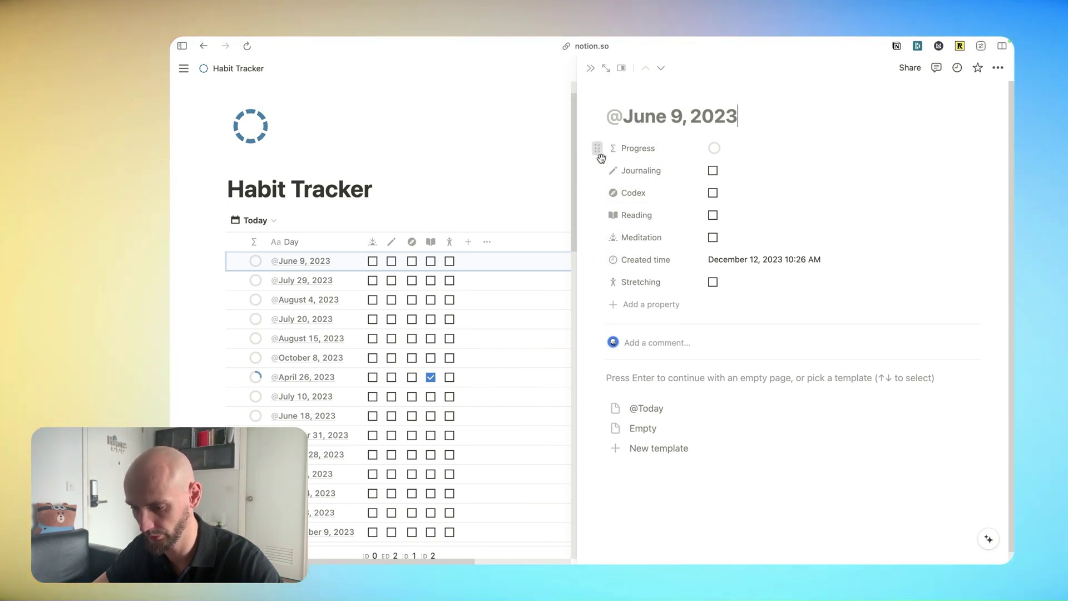
left_click_drag(600, 157, 620, 309)
Check Journaling, Codex, Meditation and Stretching for June 9, then place Progress above Created time
left_click_drag(595, 238, 623, 261)
left_click(713, 148)
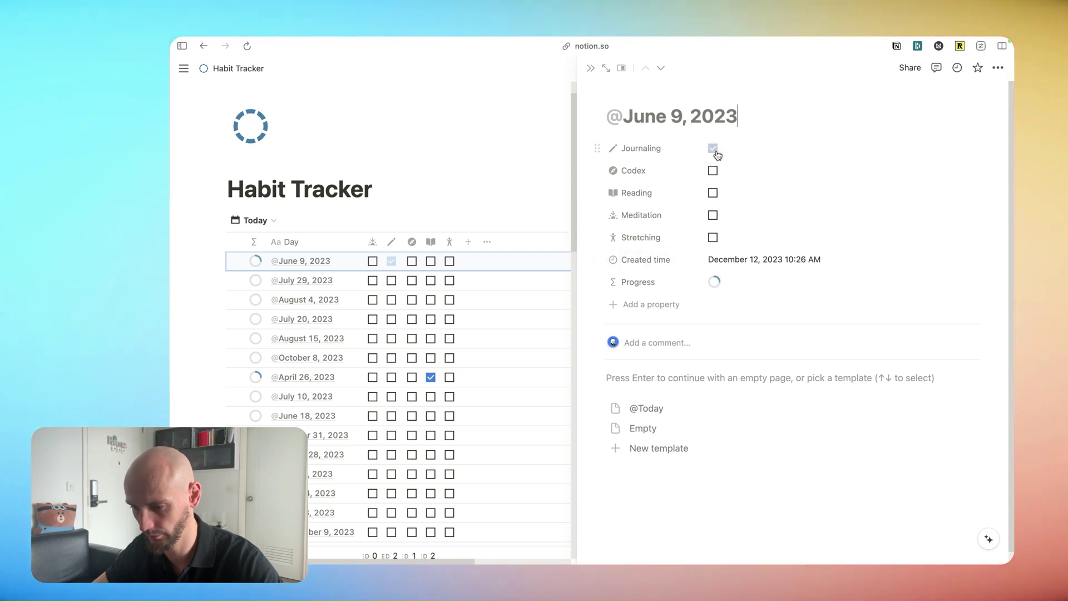
left_click(713, 171)
left_click(713, 216)
left_click(713, 237)
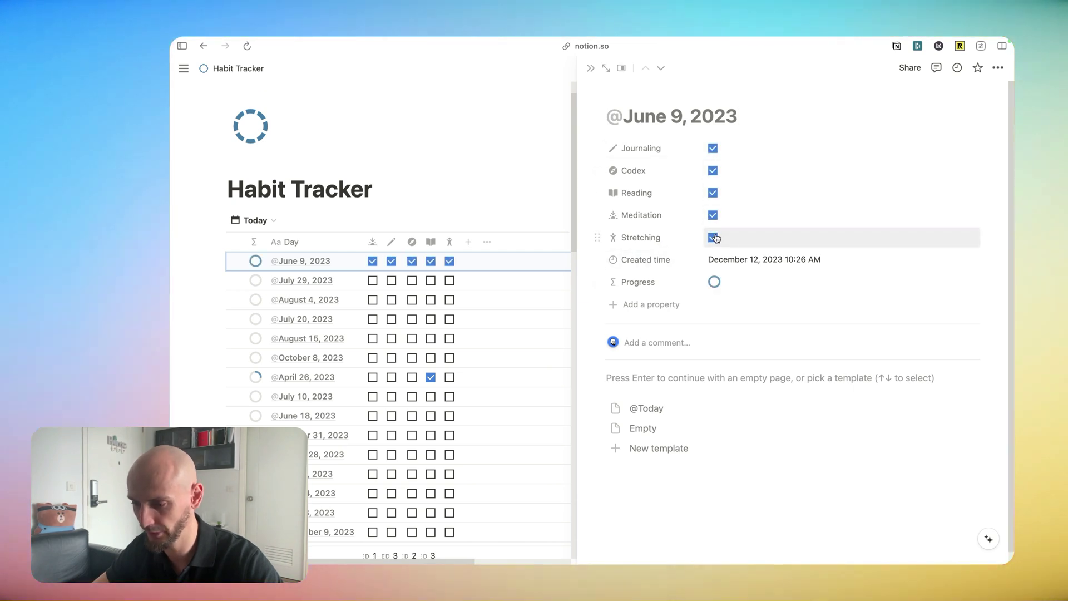
mouse_move(714, 284)
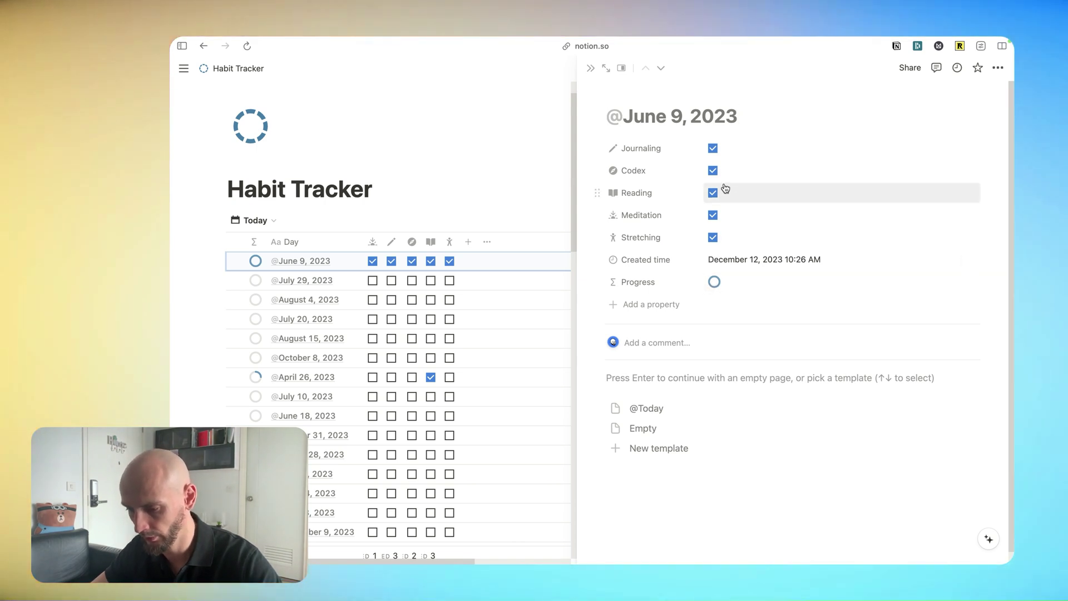
left_click_drag(597, 259, 590, 284)
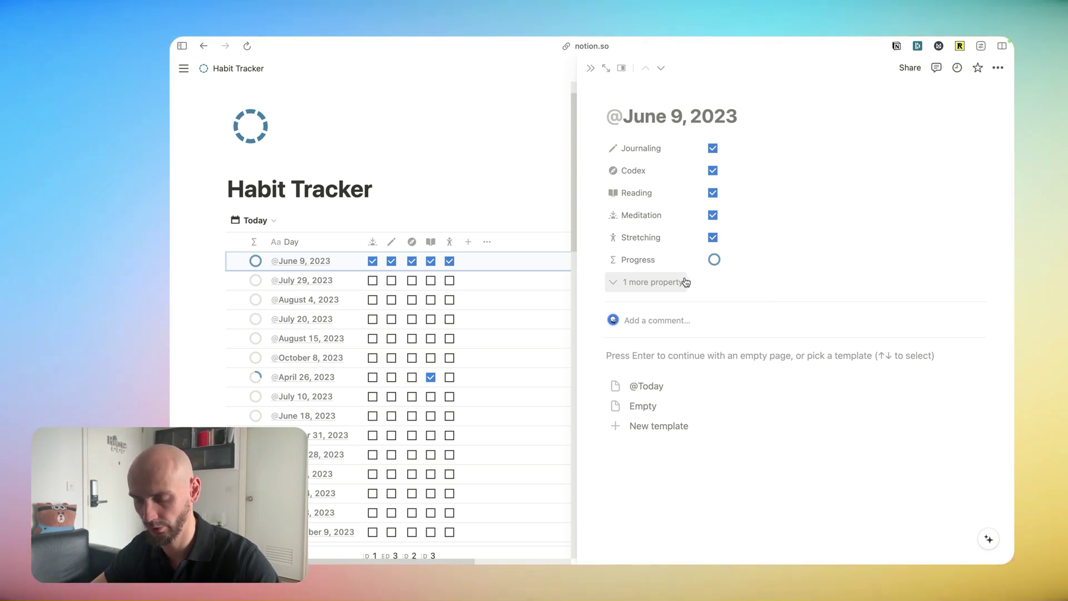
Add an Exercise text property with a dumbbell icon, enter 'Muay Thai', and place it above Progress
left_click(686, 282)
left_click(649, 304)
left_click(655, 452)
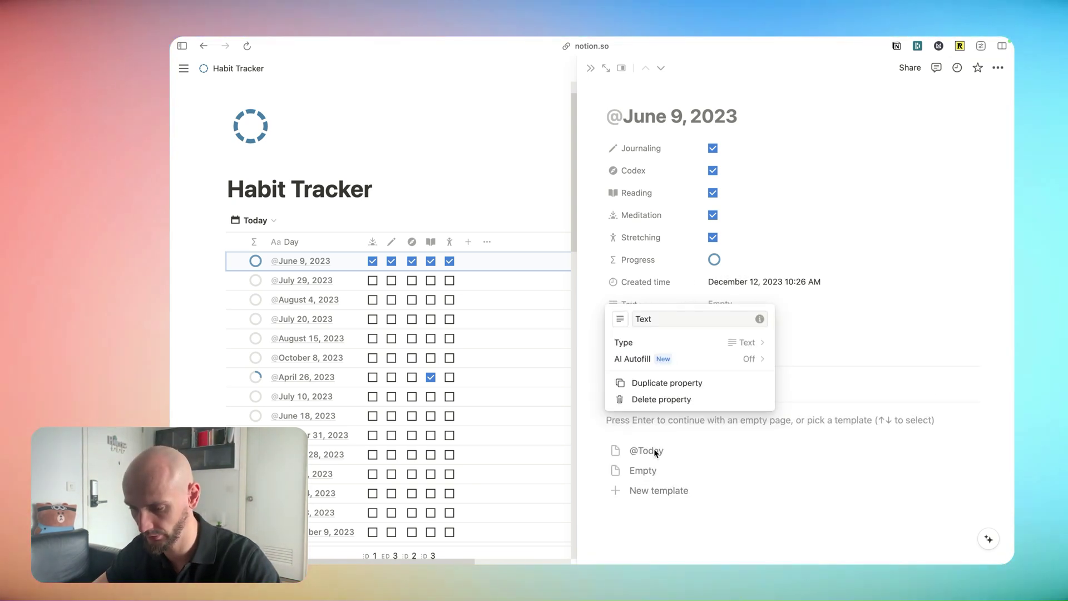
left_click(621, 333)
type("dumbbell")
key("Return")
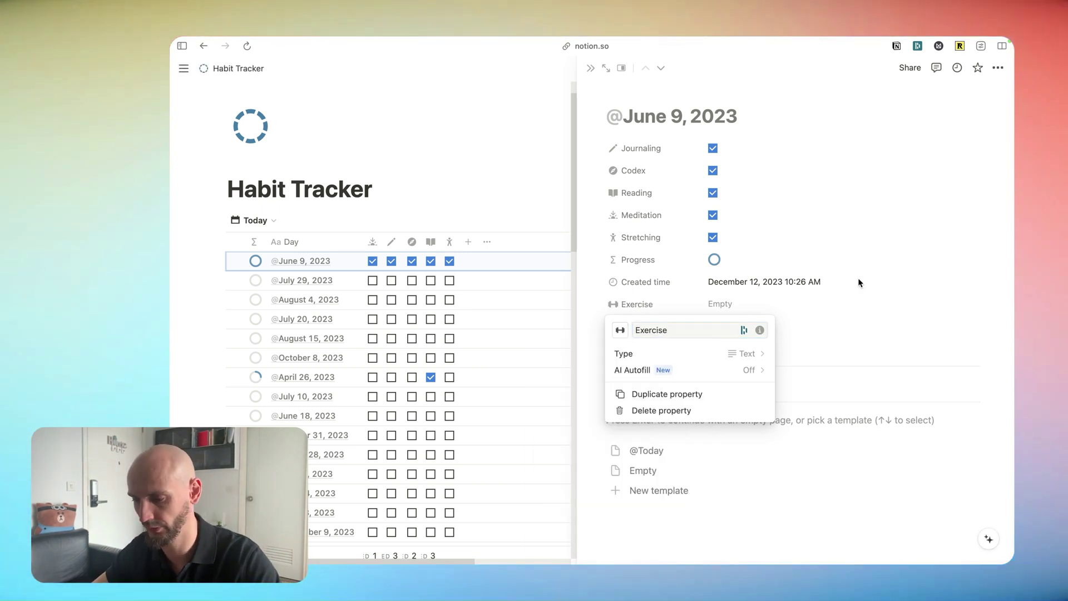
left_click(859, 282)
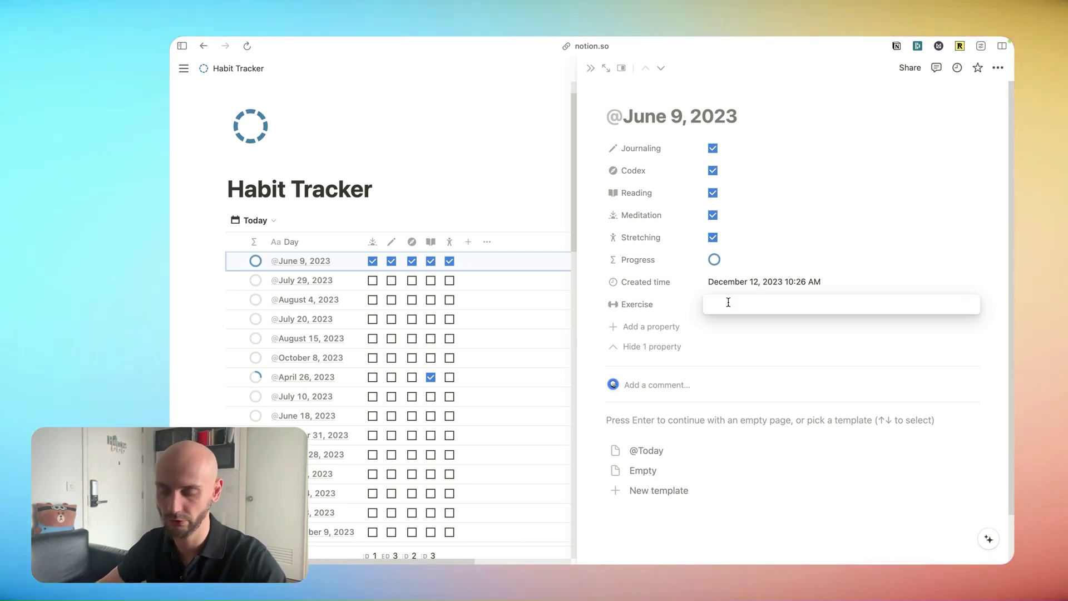
type("Muay Thai")
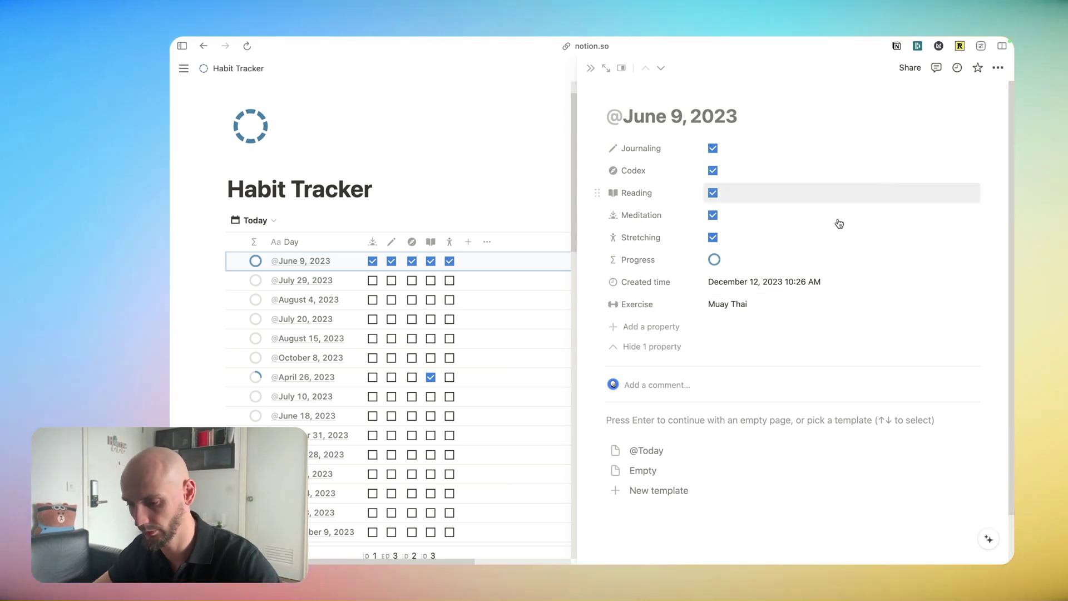
left_click_drag(605, 272, 603, 277)
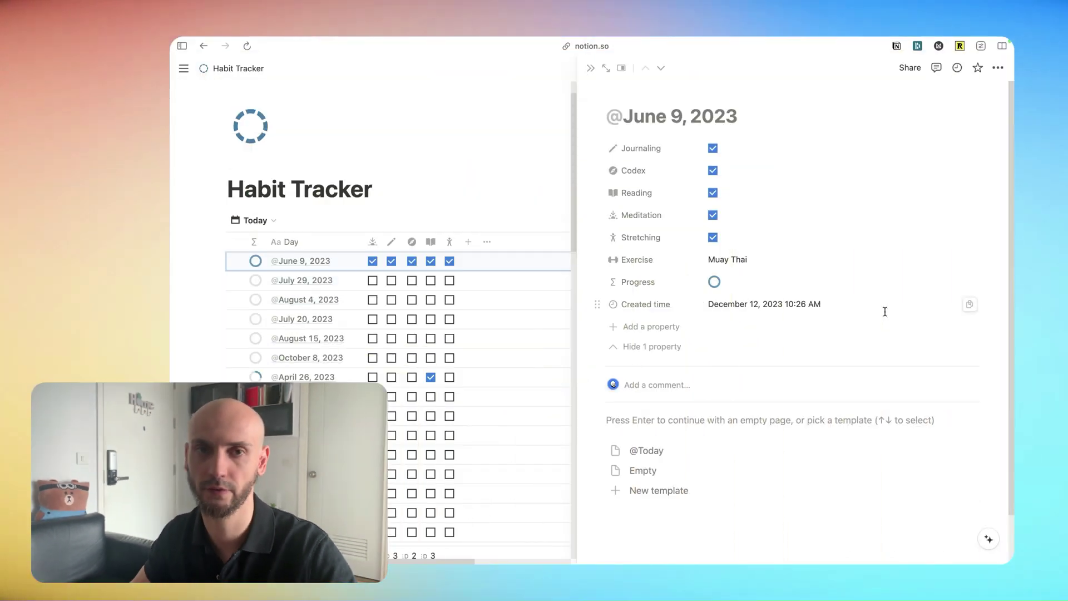
Add a new text property named 'Champion Proofs' to the June 9 entry
left_click(639, 328)
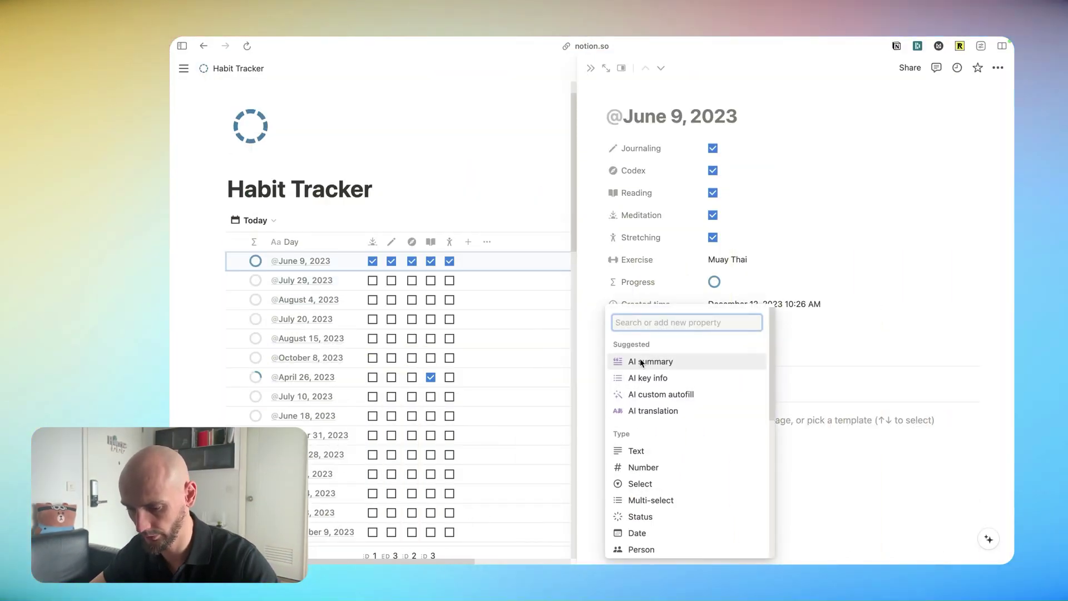
left_click(638, 452)
type("Champion Proofs")
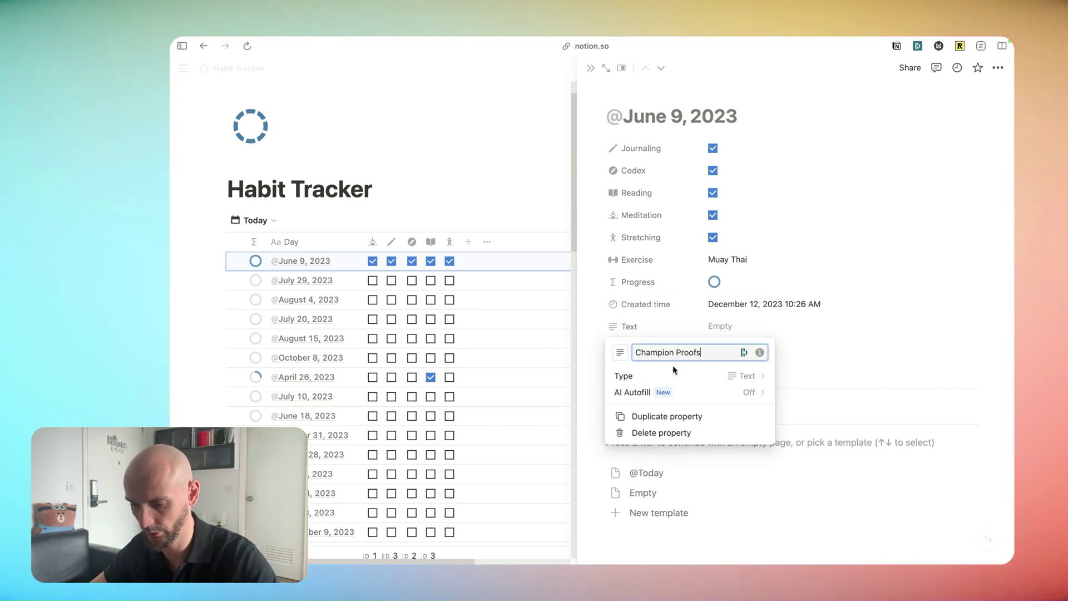
left_click(840, 334)
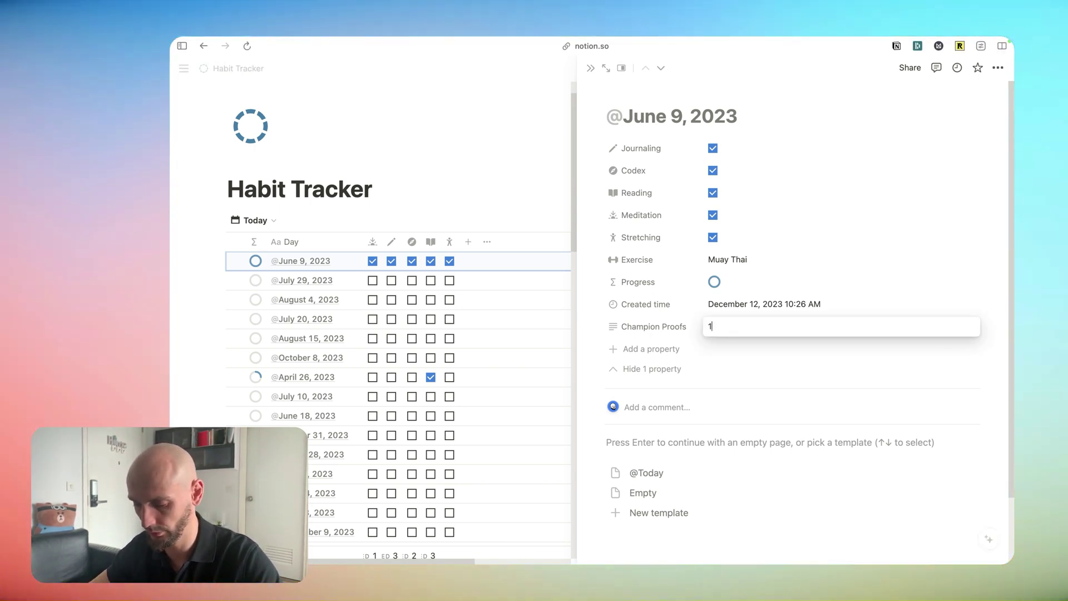
Fill Champion Proofs with '1. Wealth (Work):', '2. Health:', '3. Relationships:' lines, then close the entry
type("1. Wealth ")
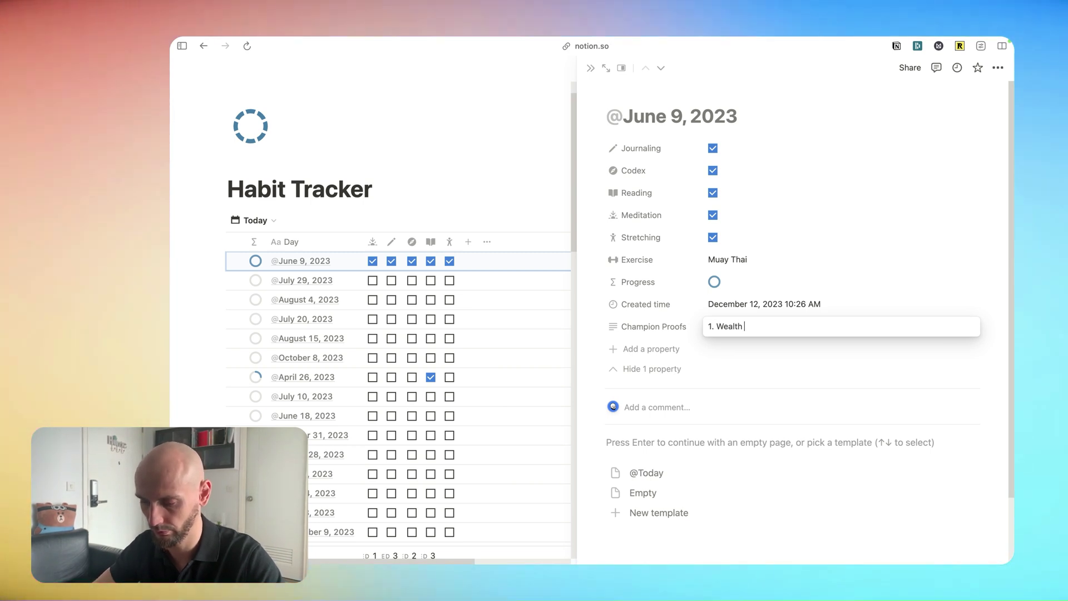
type("(Work)")
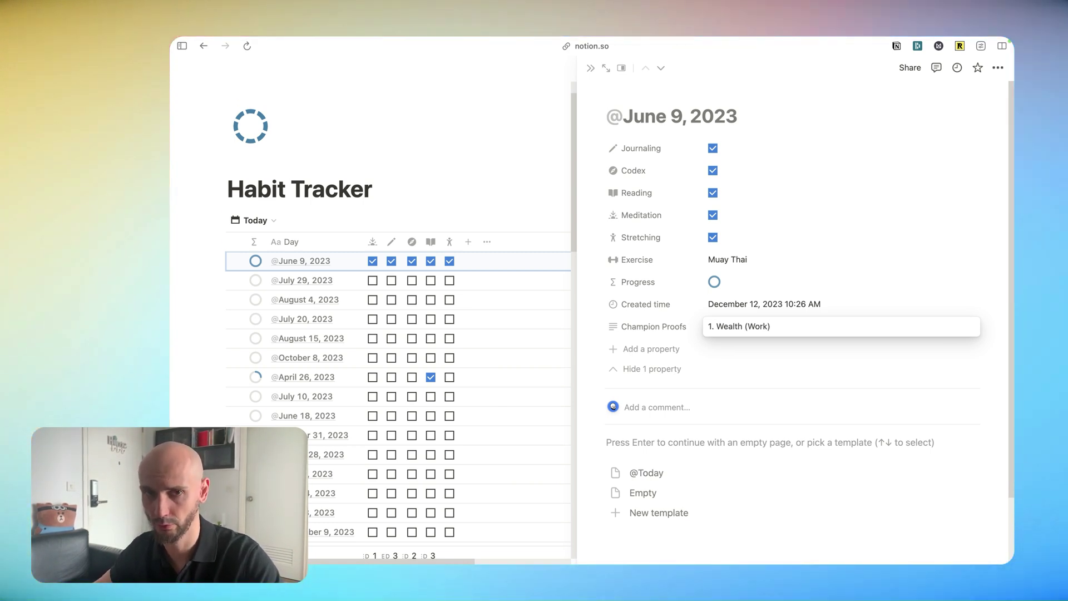
type(":")
key("shift+Return")
type("2. Health:")
key("shift+Return")
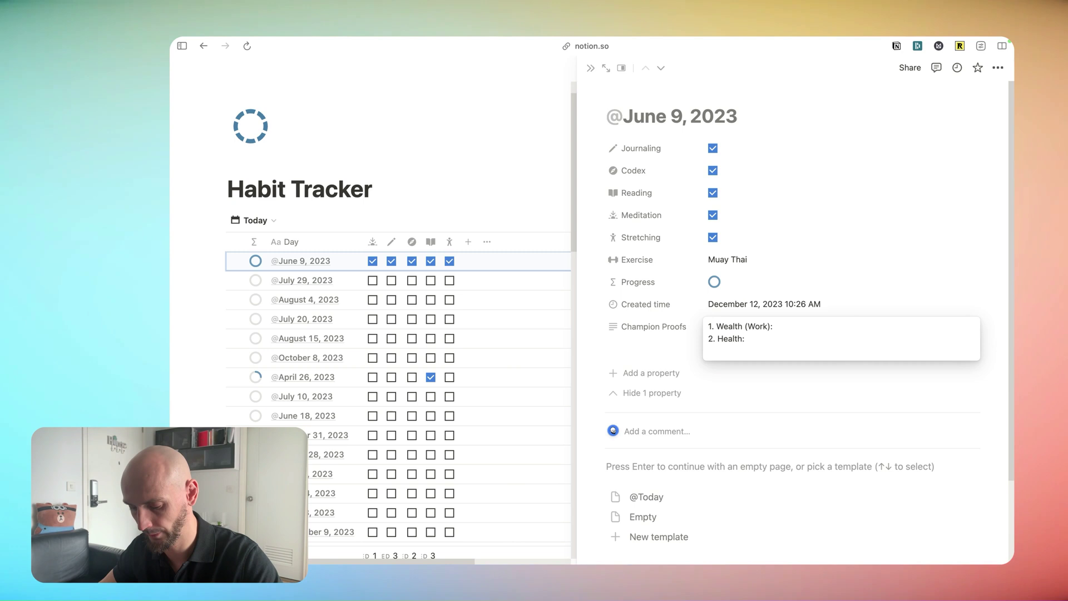
type("3. Relationships:")
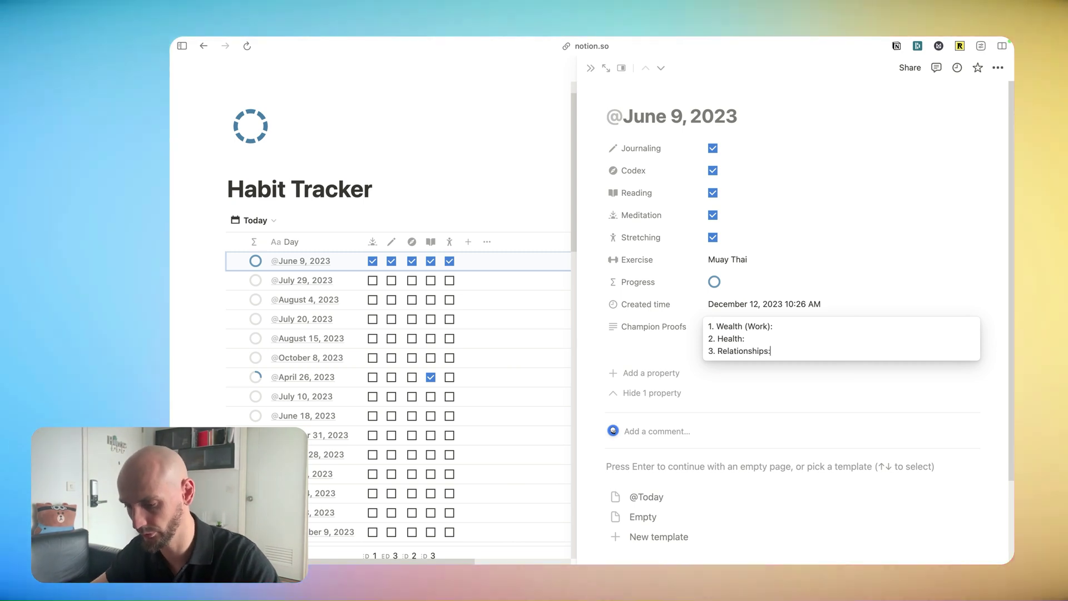
key("Escape")
key("Escape")
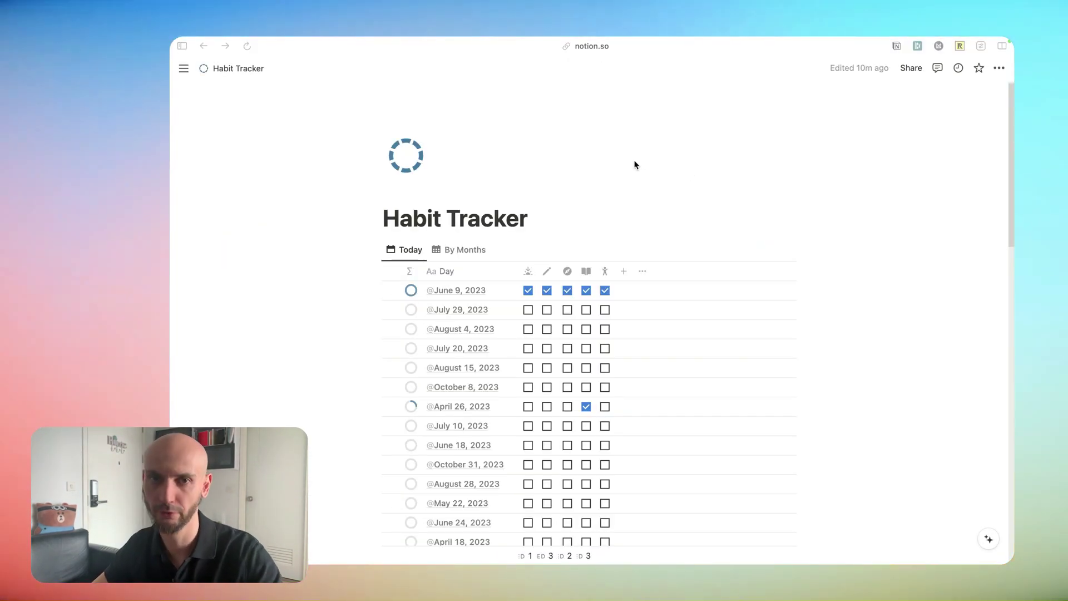
Add an advanced filter on the Today view: Created time is Today
left_click(634, 251)
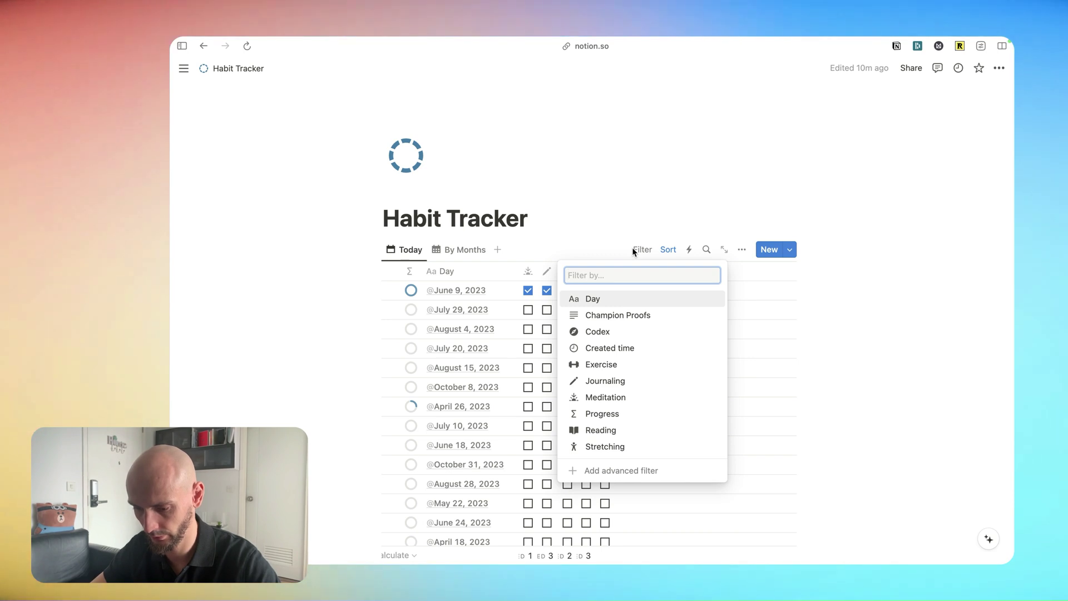
left_click(612, 348)
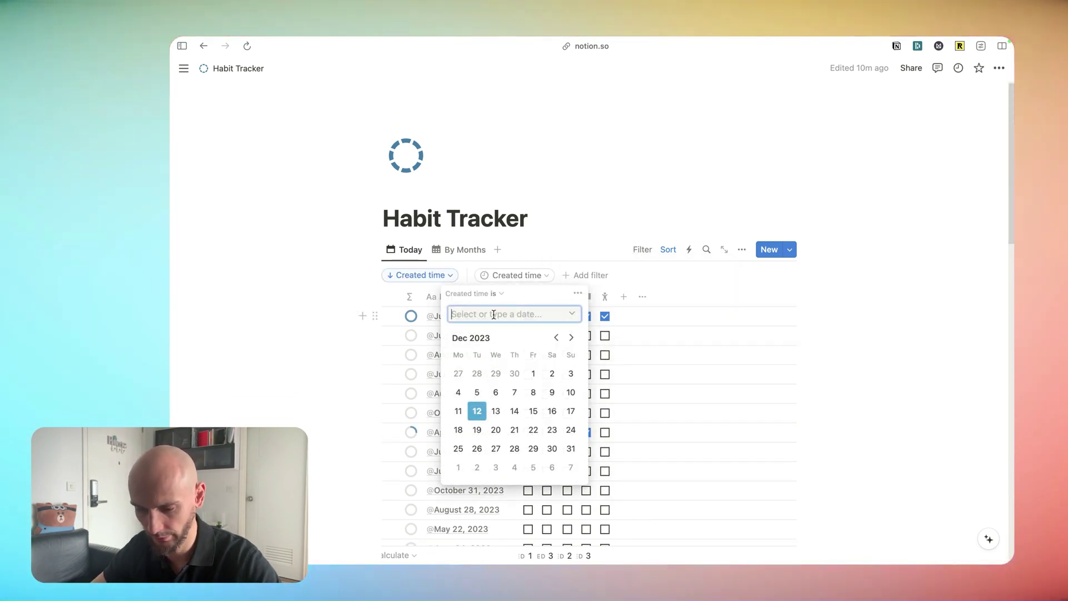
left_click(578, 293)
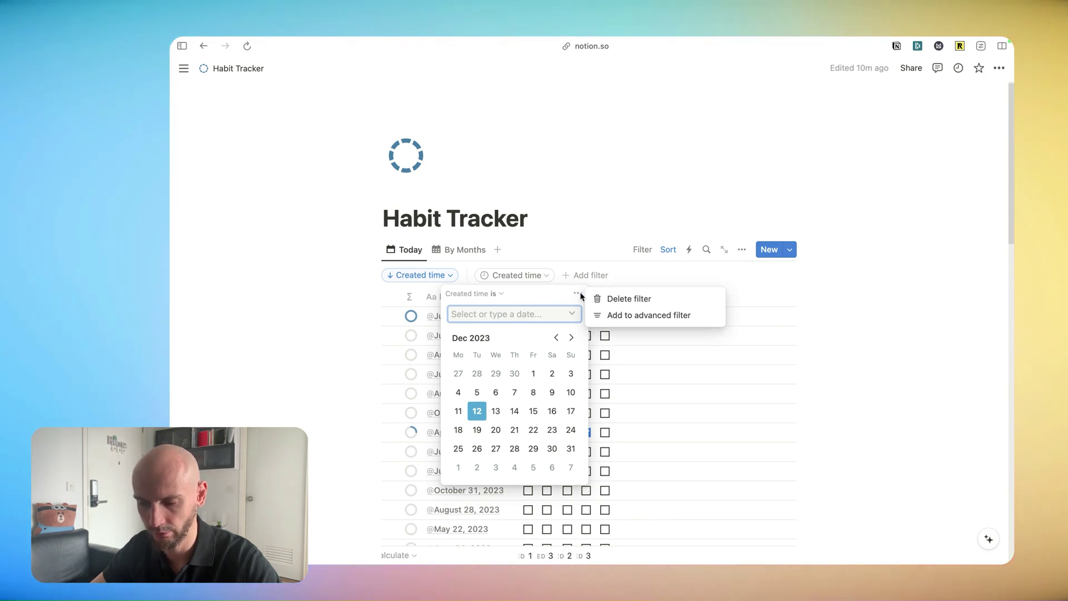
left_click(638, 316)
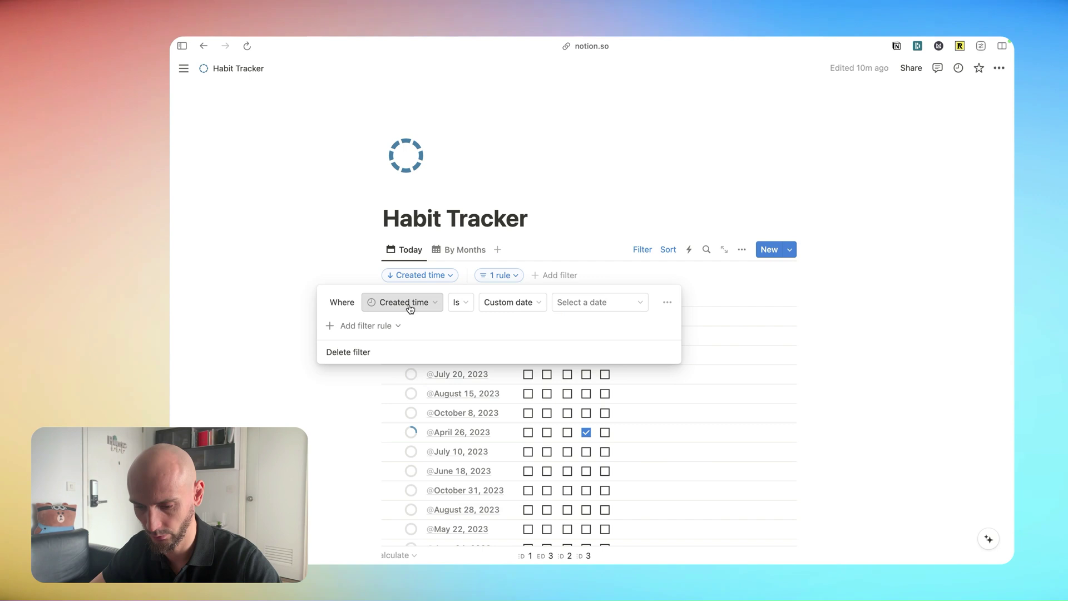
left_click(482, 324)
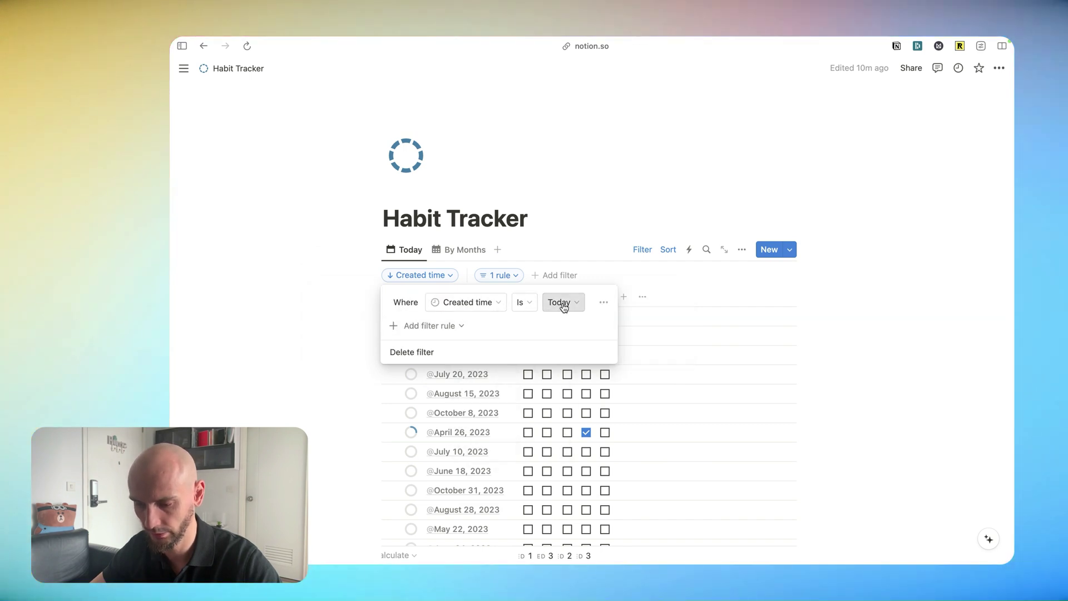
left_click(633, 225)
Check that rows are sorted by Created time descending and review the filtered table
left_click(666, 252)
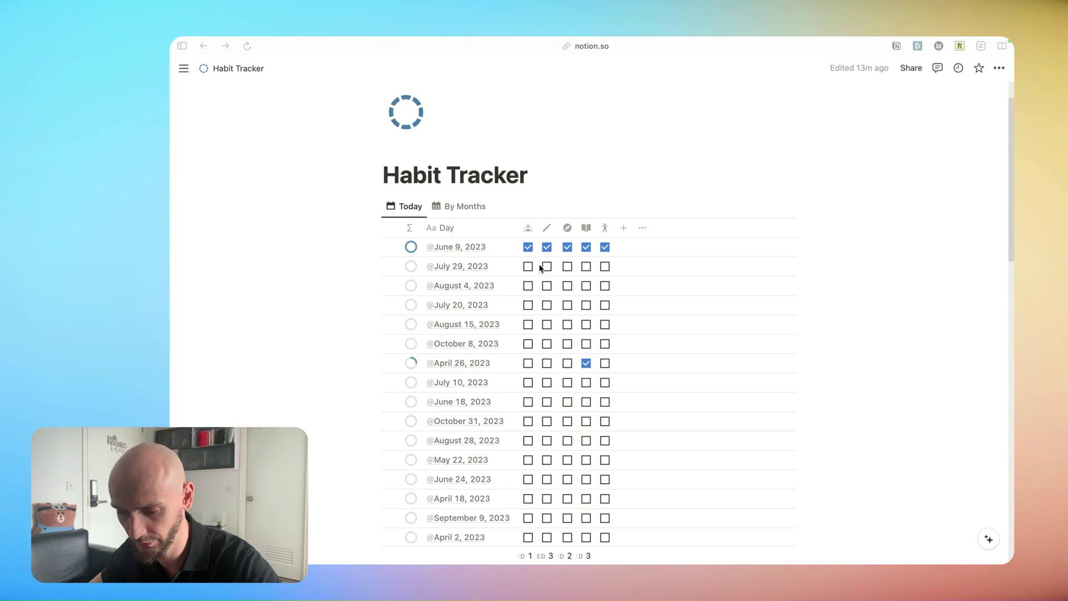
scroll(628, 181, "down", 1)
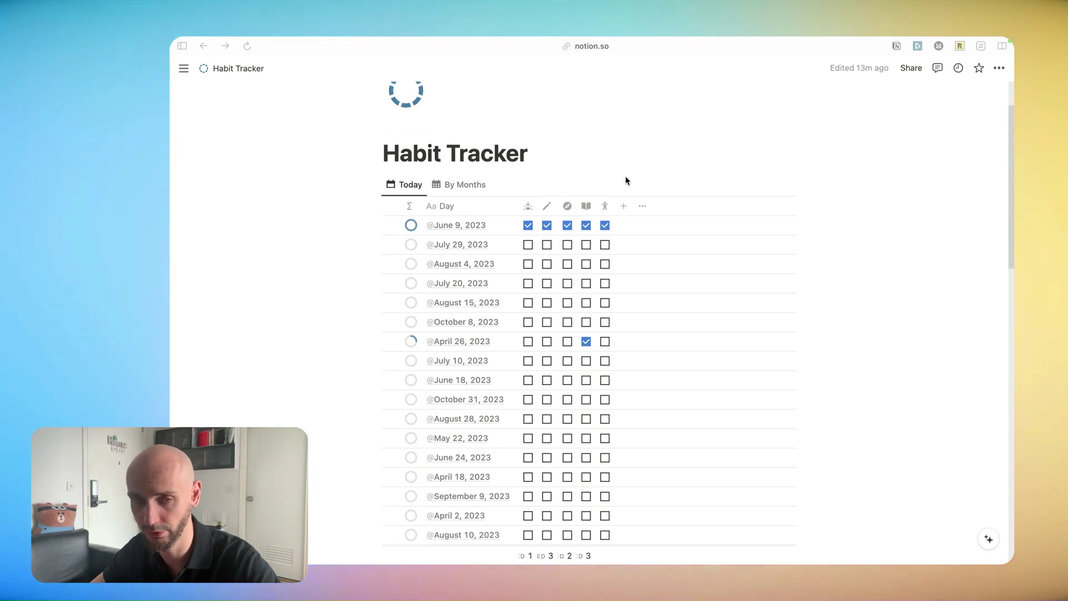
scroll(482, 235, "down", 10)
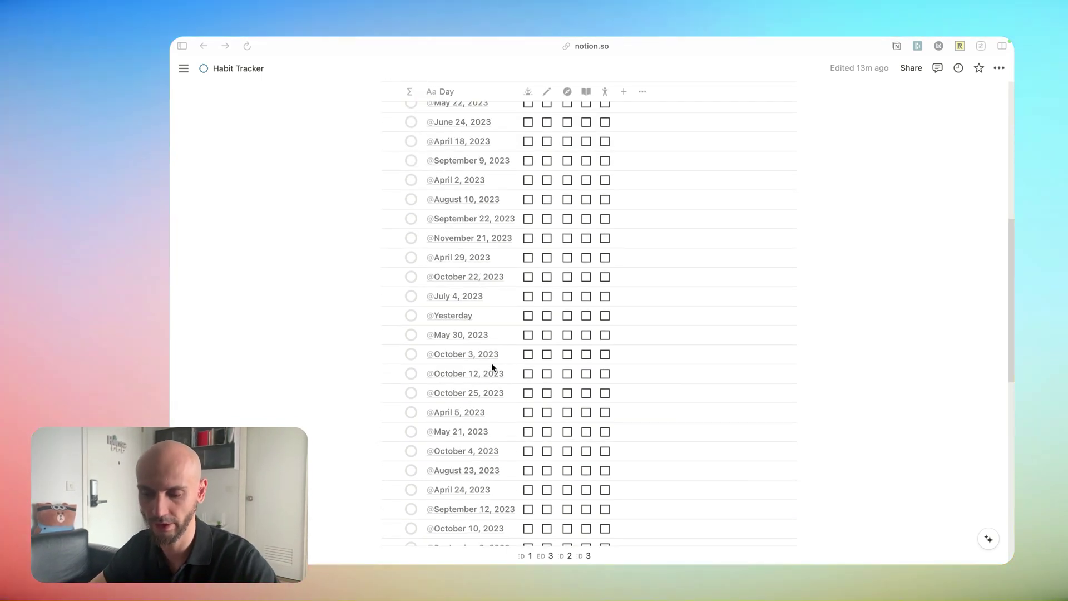
scroll(492, 363, "down", 6)
scroll(504, 223, "down", 4)
scroll(488, 318, "up", 15)
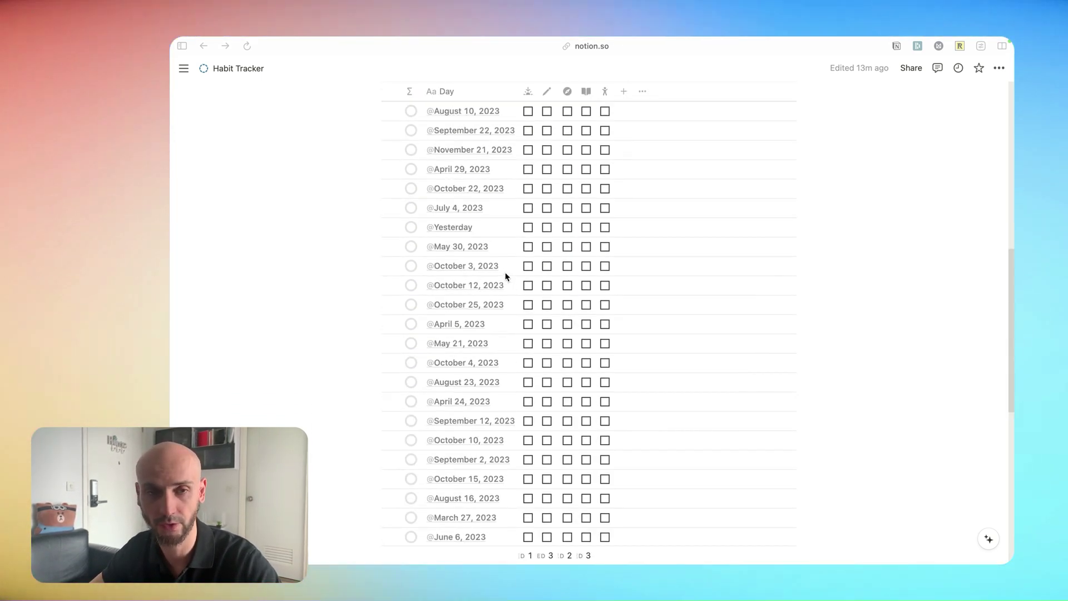
scroll(513, 259, "up", 5)
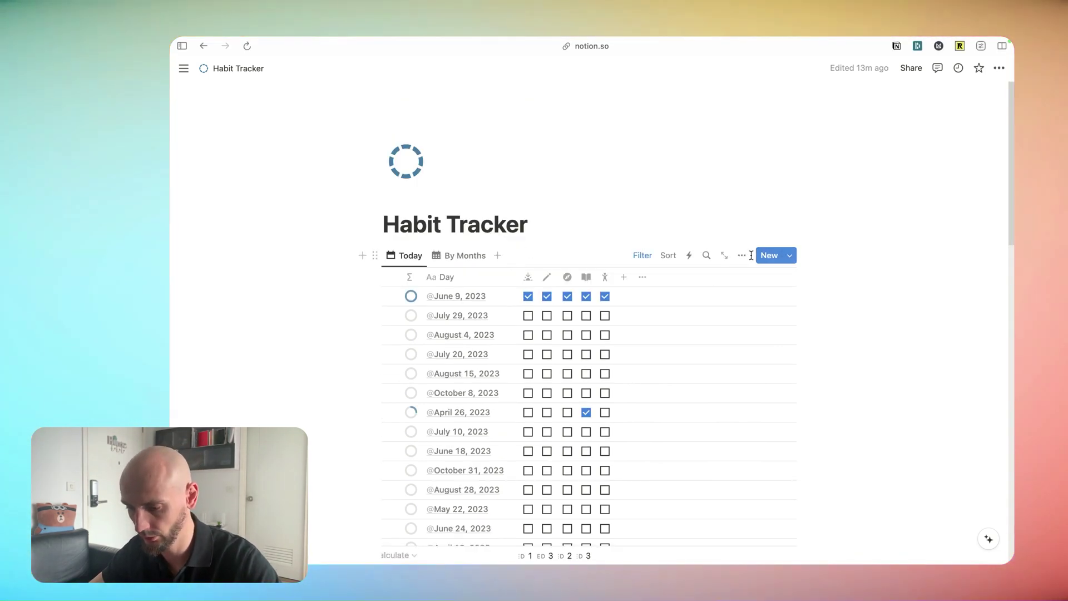
Show Champion Proofs and Exercise as columns in the Today table view
left_click(743, 256)
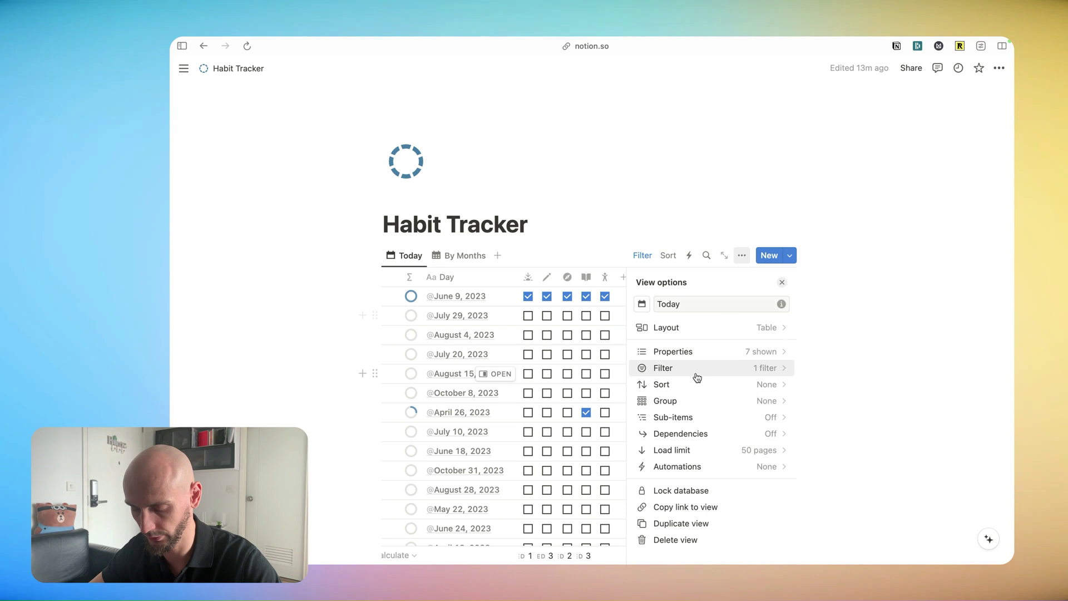
left_click(698, 349)
scroll(657, 358, "down", 1)
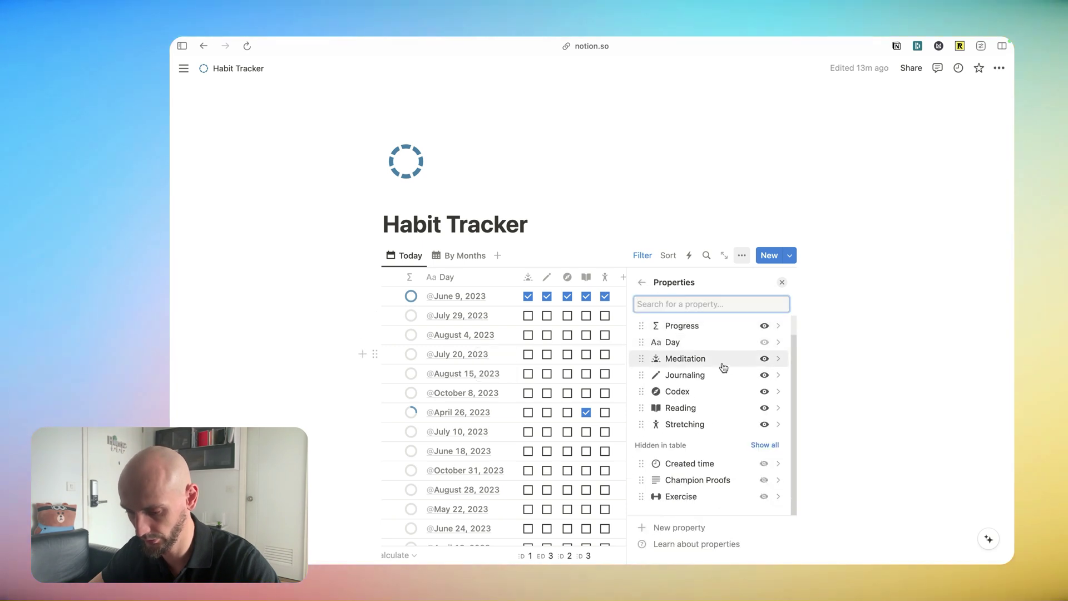
left_click(764, 481)
left_click(764, 497)
left_click(783, 282)
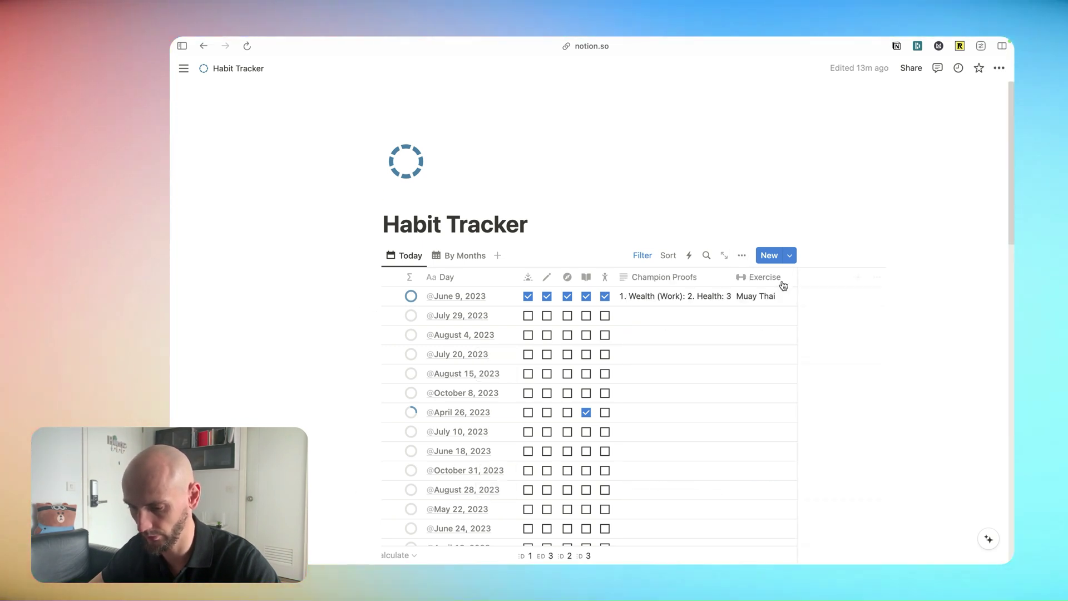
Turn on Wrap all columns and narrow the Exercise and Champion Proofs columns
left_click(743, 256)
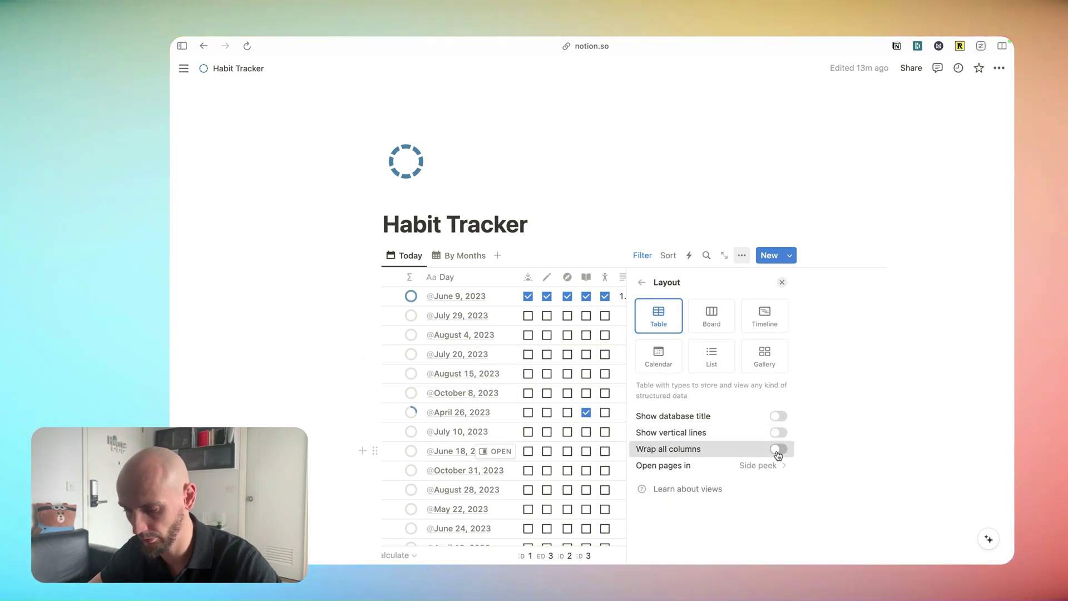
left_click(778, 449)
left_click(871, 258)
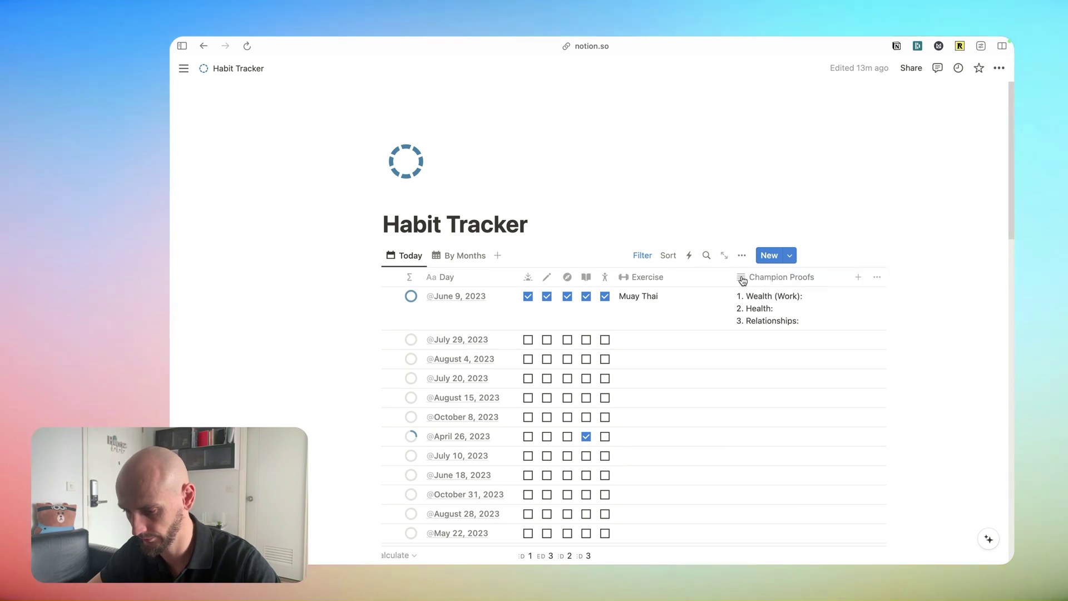
left_click_drag(743, 280, 700, 280)
left_click_drag(807, 276, 791, 274)
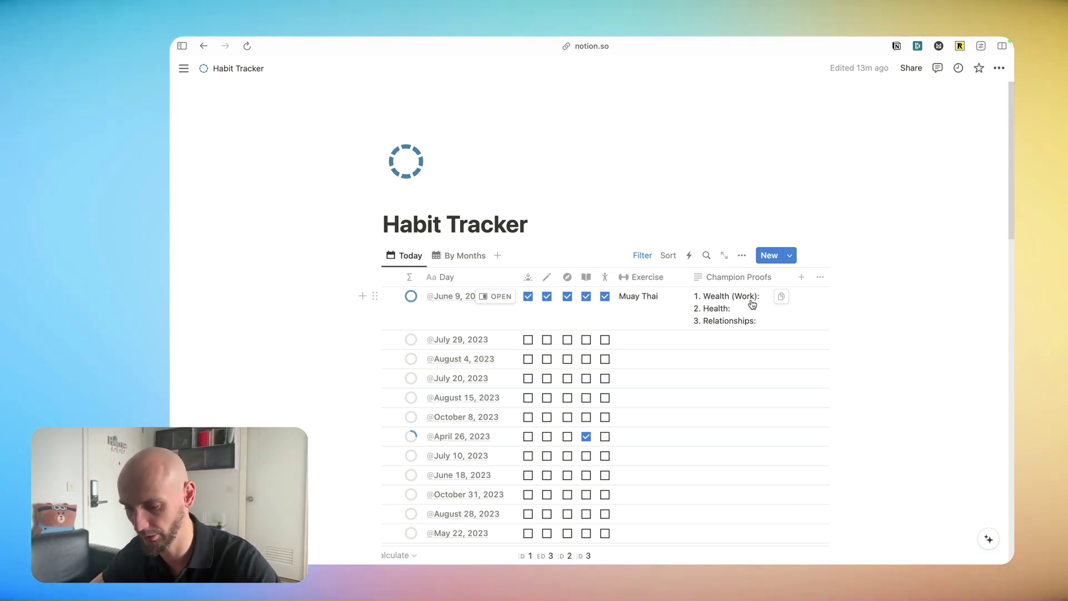
left_click_drag(677, 274, 680, 274)
Hide the Progress property from the Today table
scroll(733, 144, "down", 2)
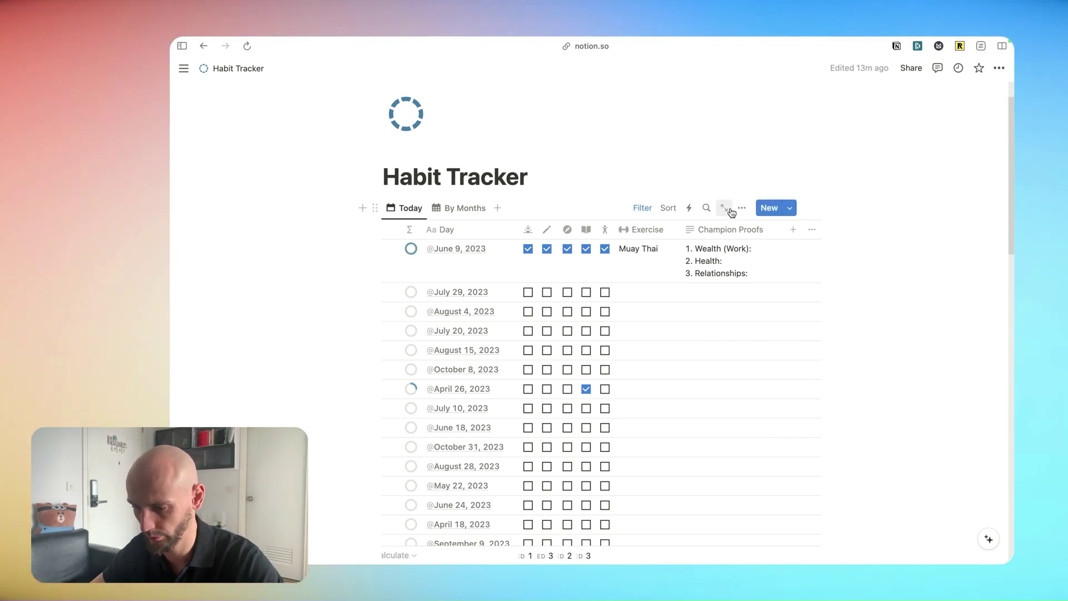
left_click(742, 208)
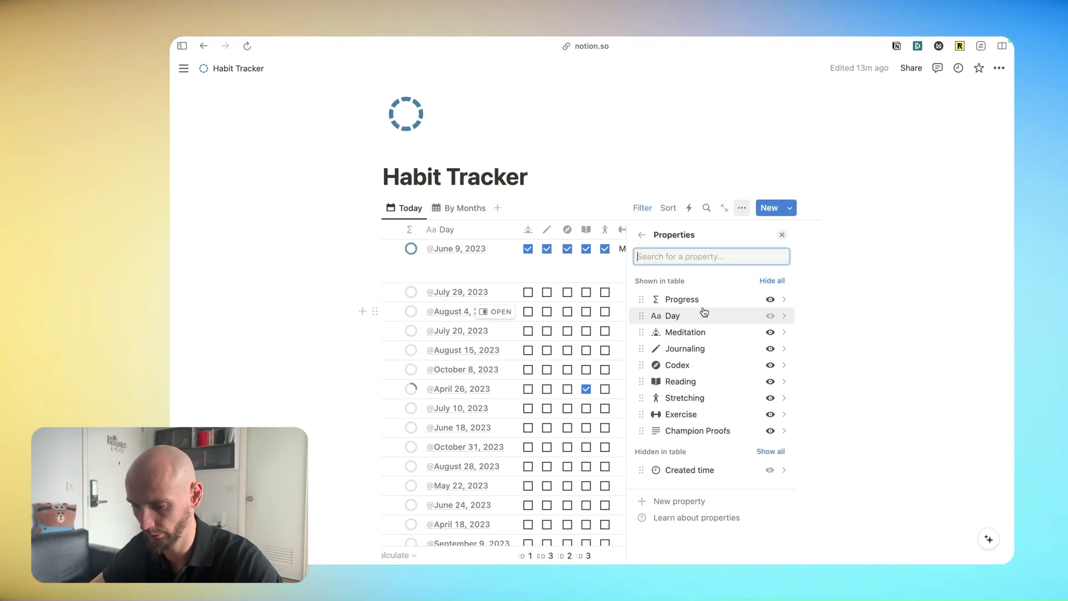
left_click(771, 300)
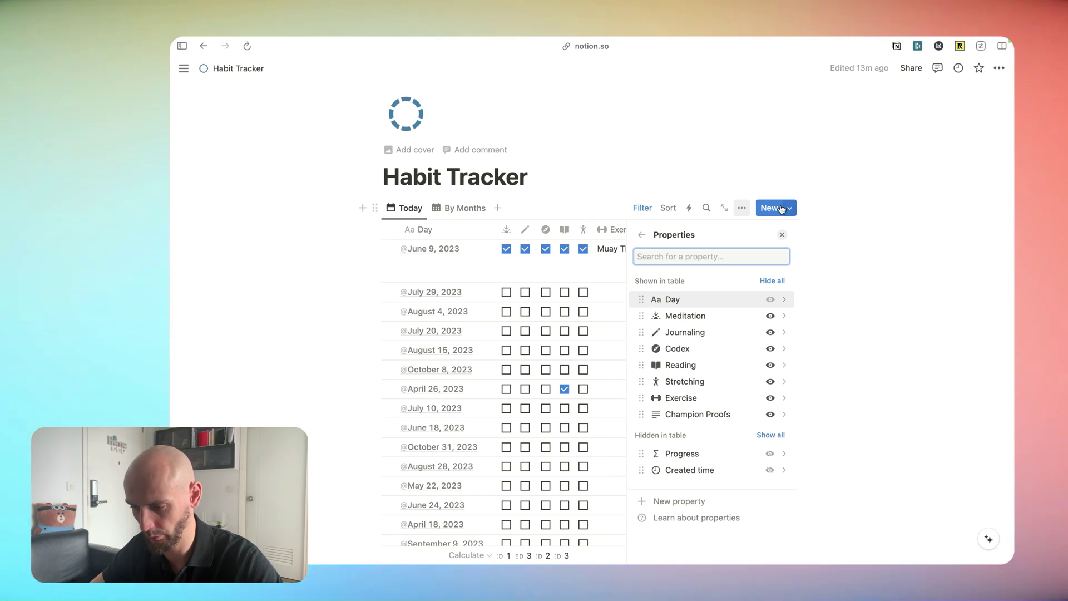
left_click(782, 235)
Group the By Months view by Created time, by month, with newest first
left_click(449, 195)
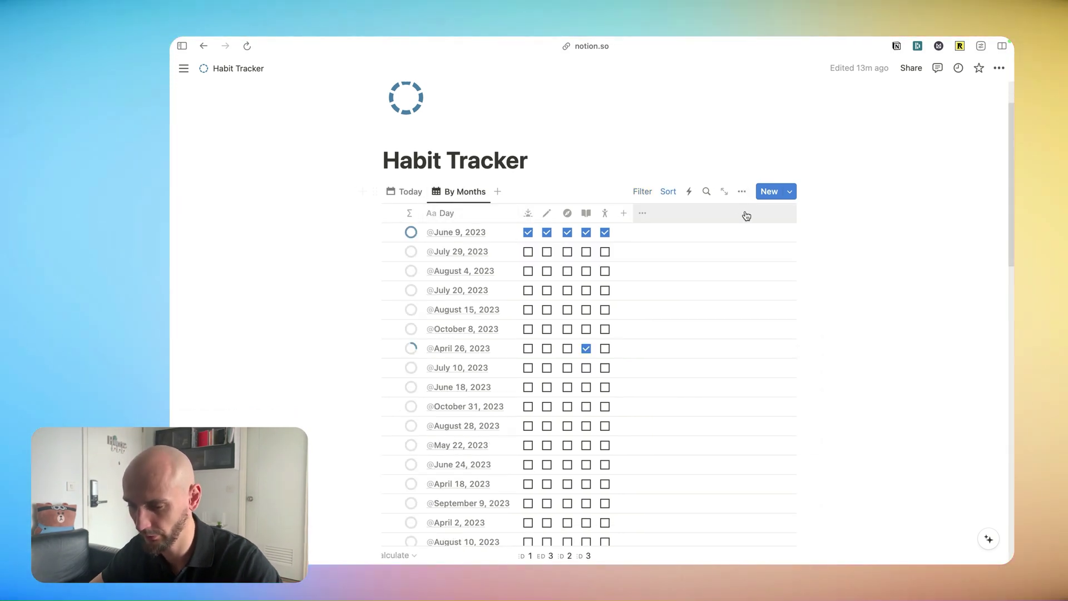
left_click(743, 192)
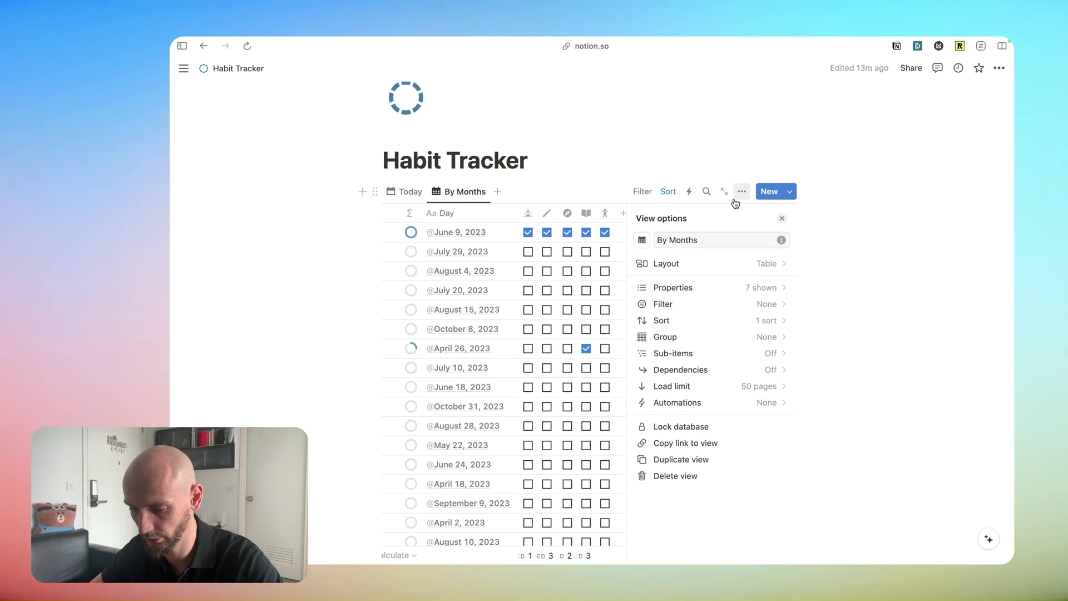
left_click(679, 338)
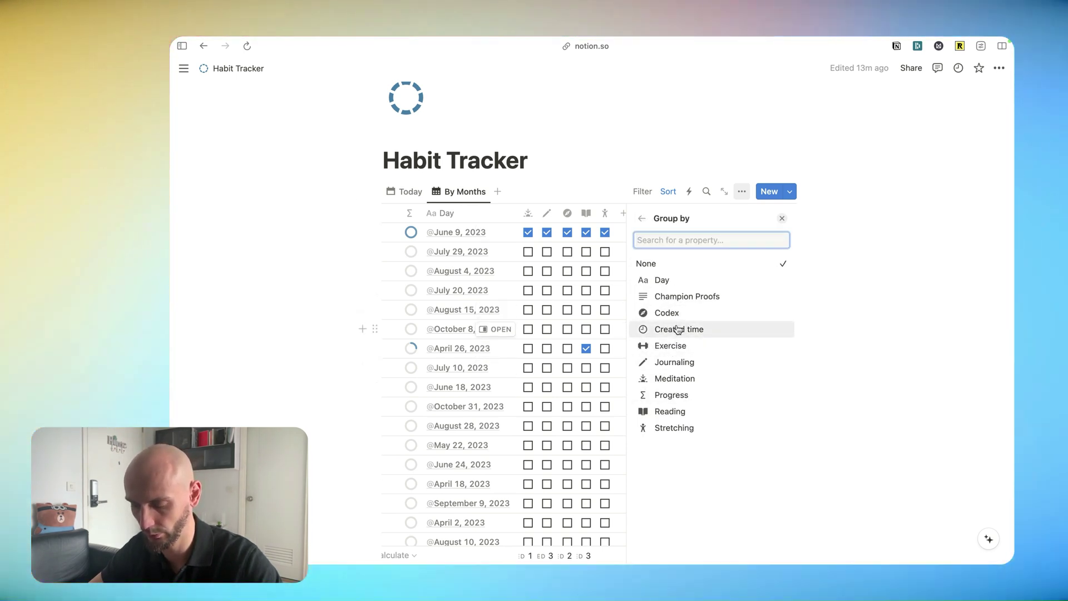
left_click(677, 330)
left_click(761, 256)
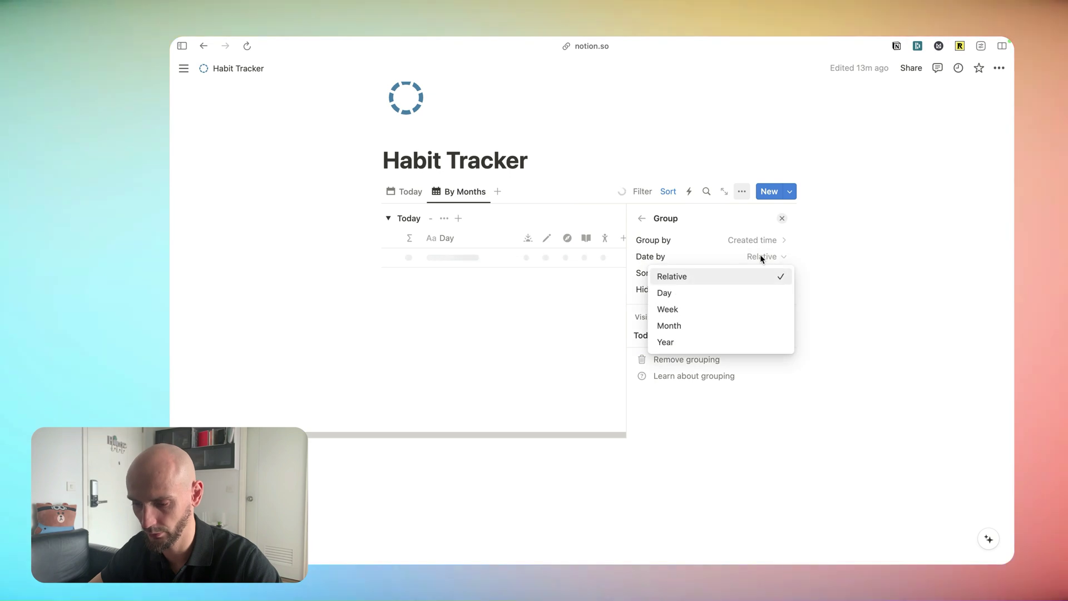
left_click(678, 328)
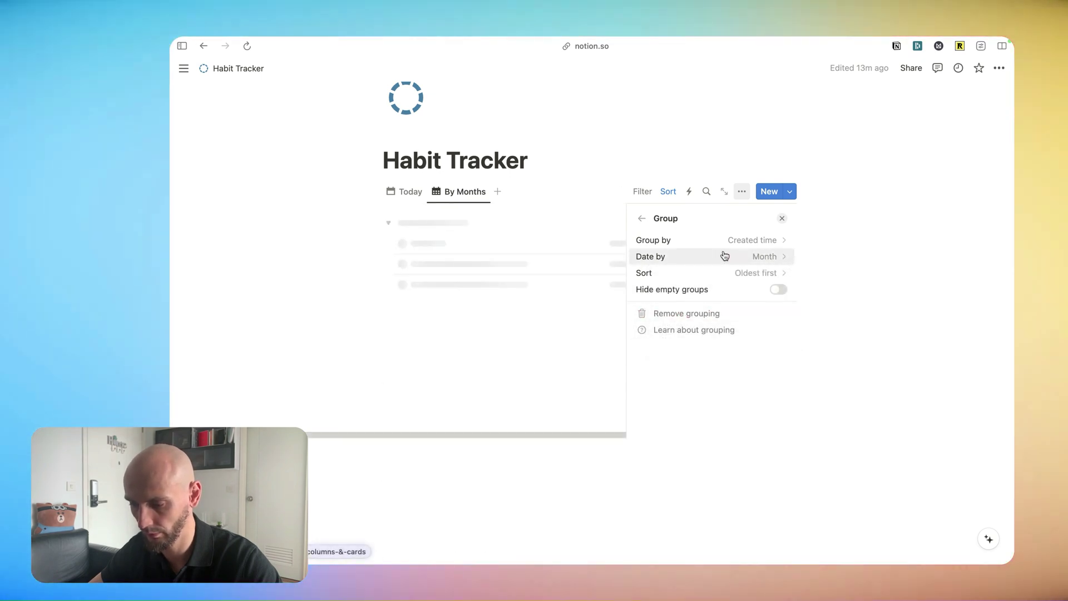
left_click(725, 273)
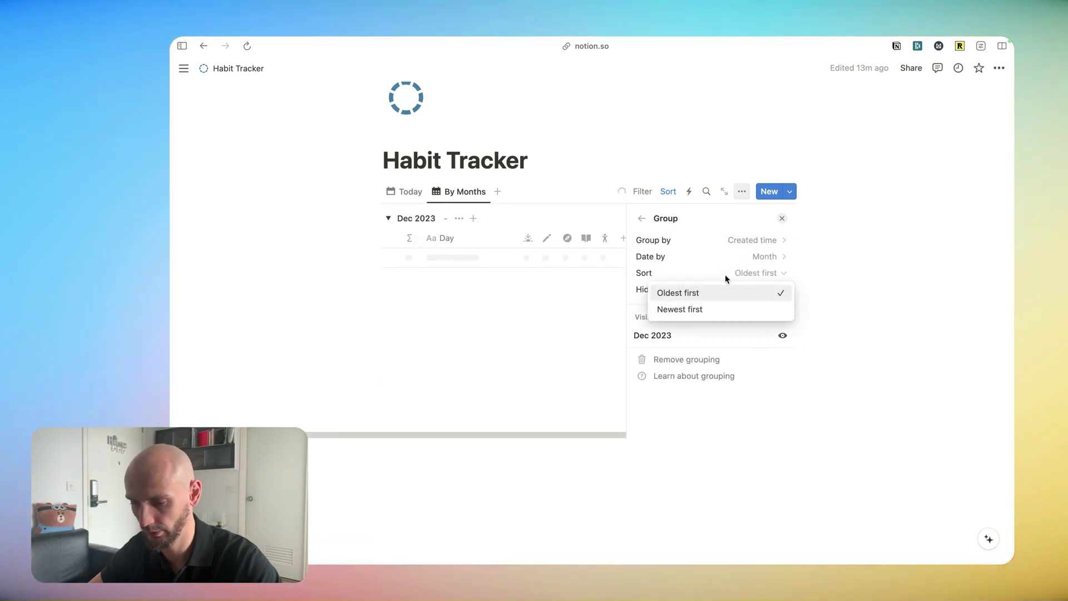
left_click(692, 315)
key("Escape")
scroll(519, 250, "down", 6)
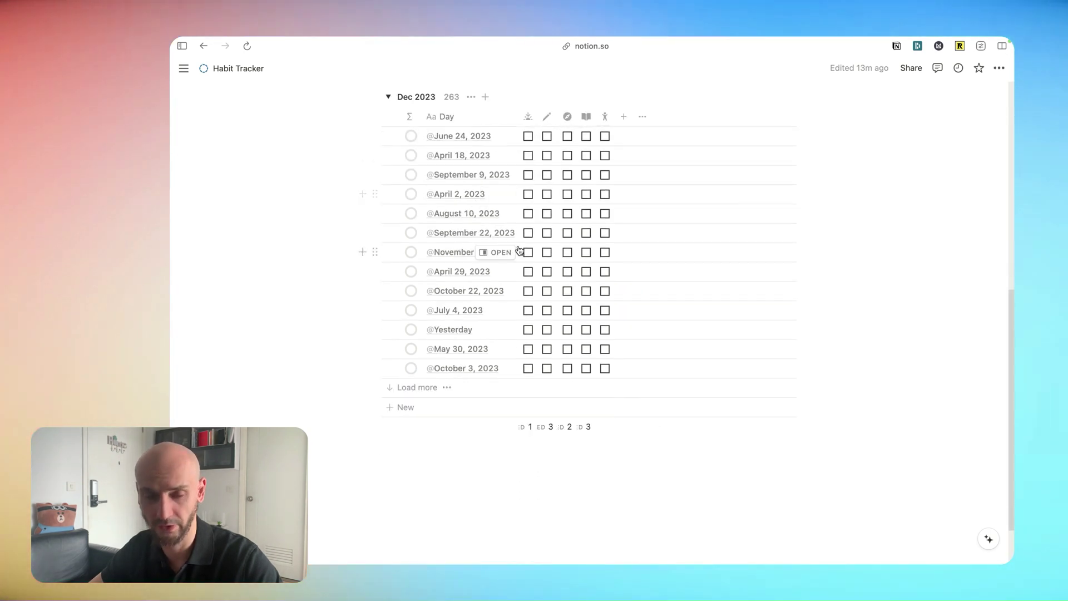
scroll(519, 251, "up", 5)
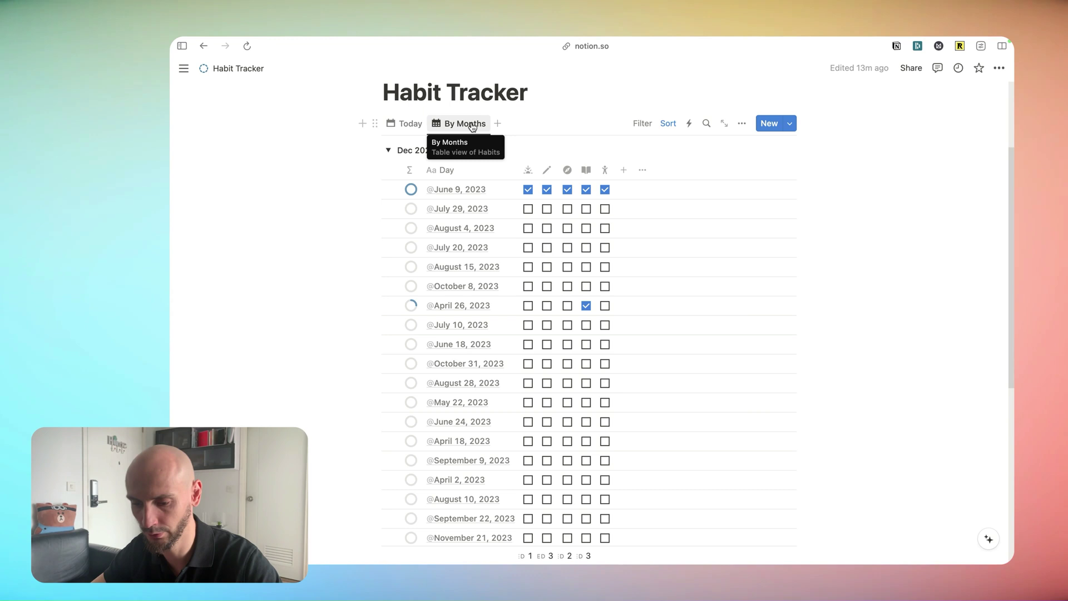
Move Progress after Champion Proofs and delete every entry except June 9, 2023
left_click_drag(522, 179, 603, 248)
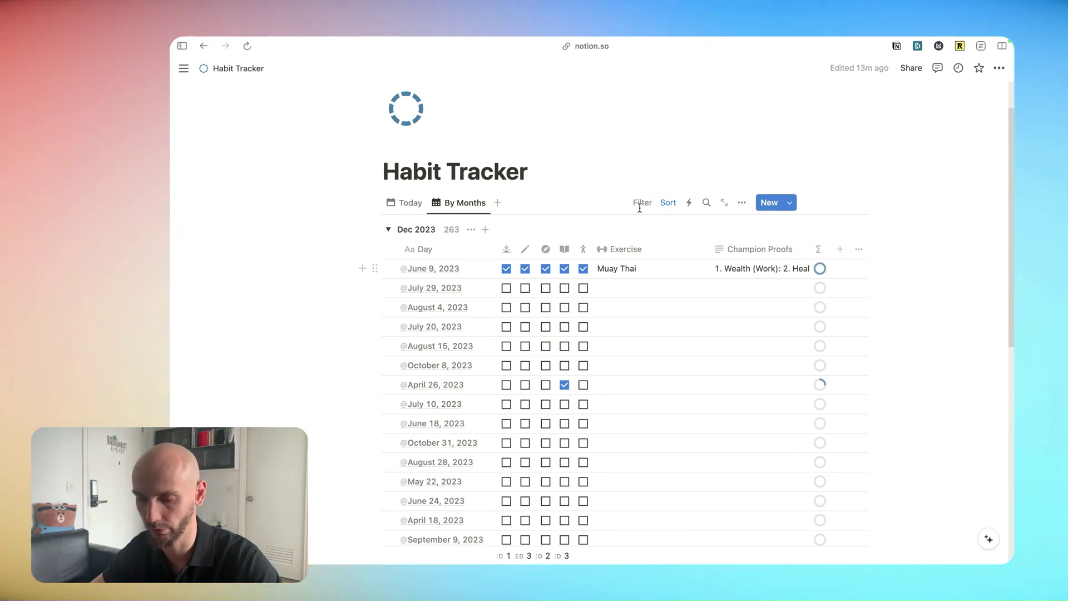
left_click(410, 203)
scroll(415, 201, "down", 3)
left_click(389, 112)
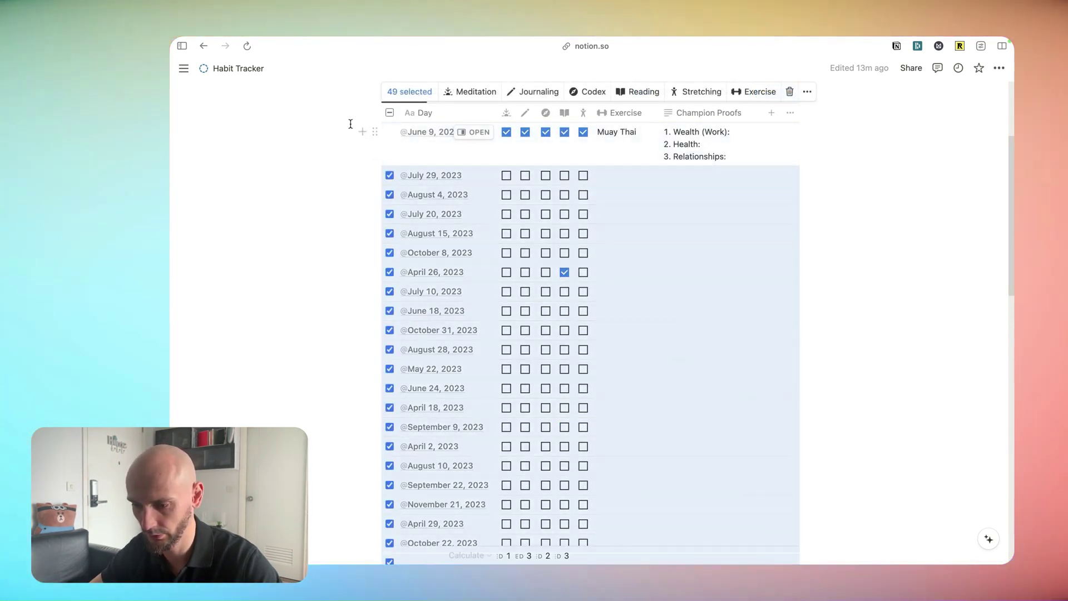
left_click(790, 92)
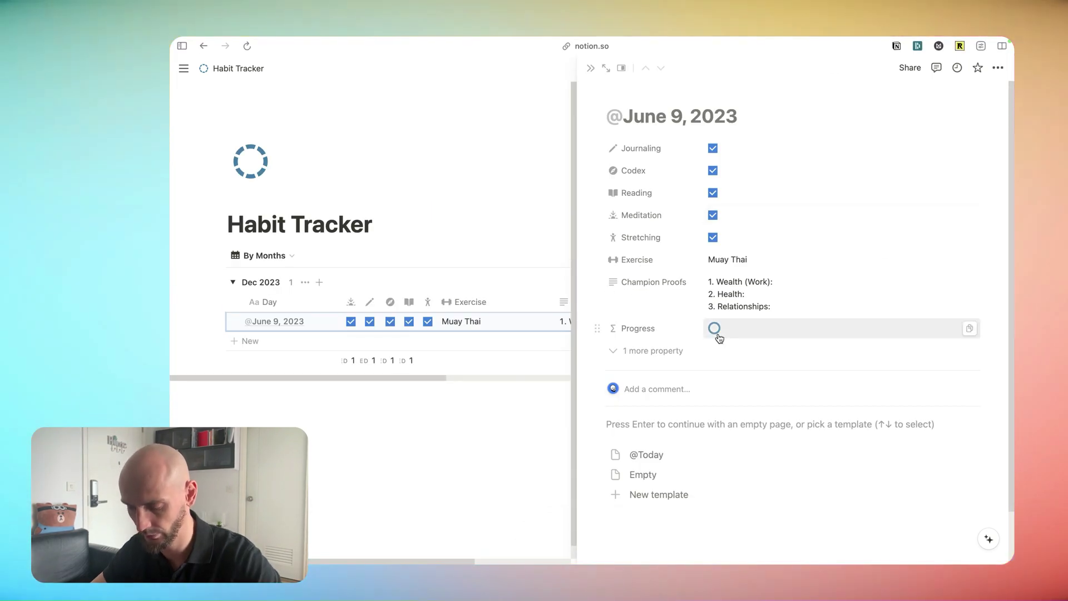
Untick Stretching on June 9, 2023 and open the Progress formula, now dividing by 5
left_click(713, 237)
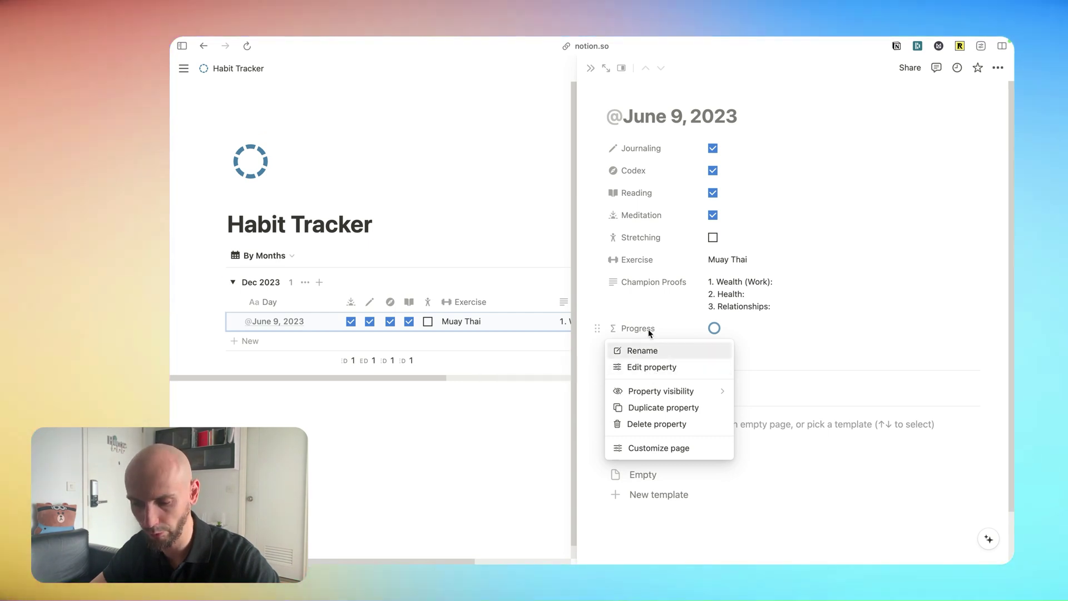
left_click(655, 369)
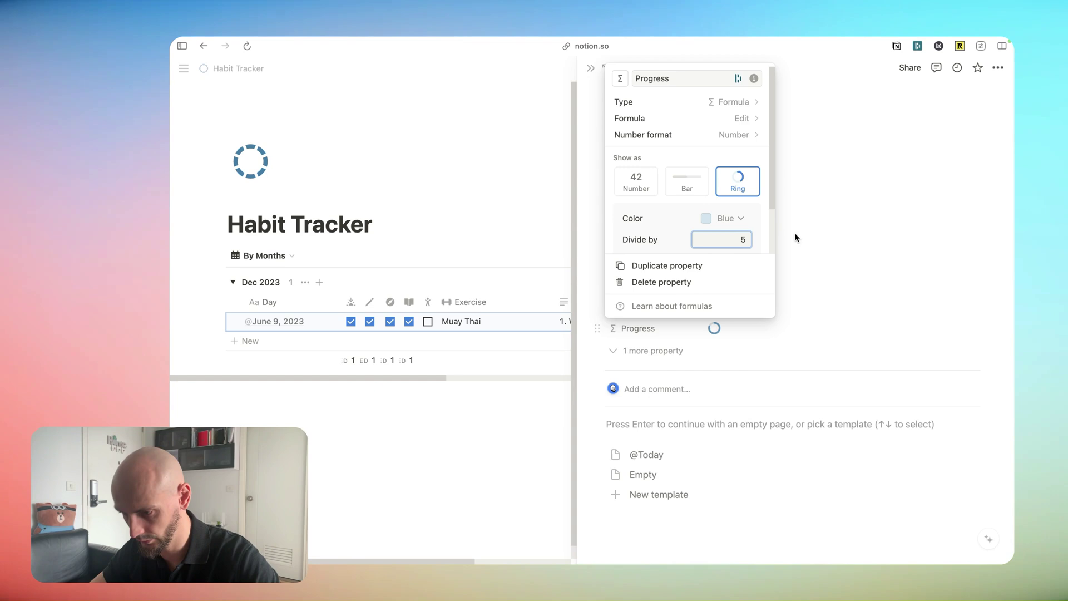
left_click(826, 245)
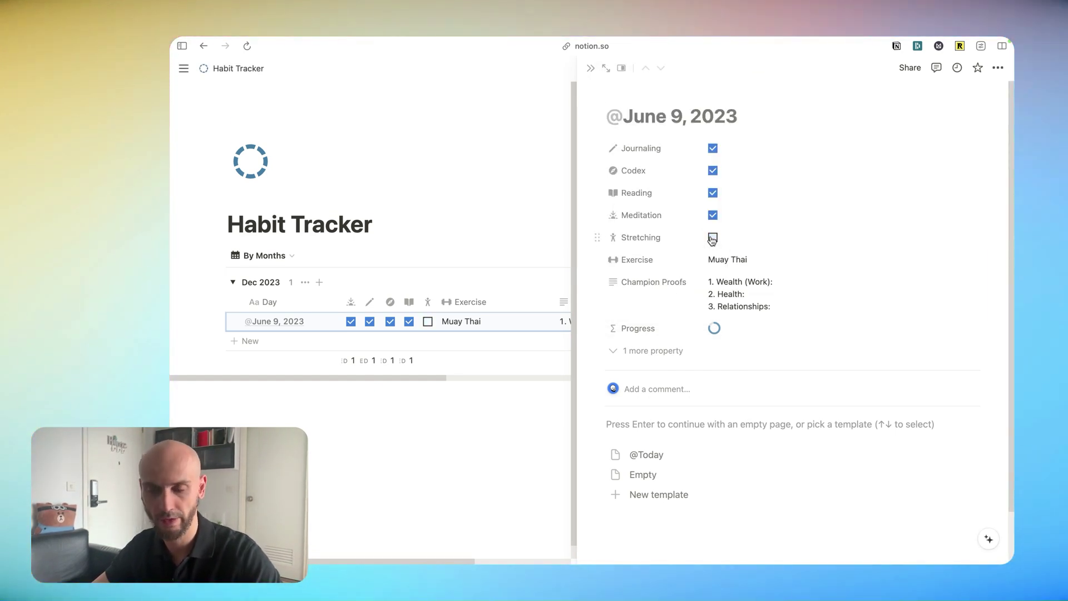
left_click(757, 327)
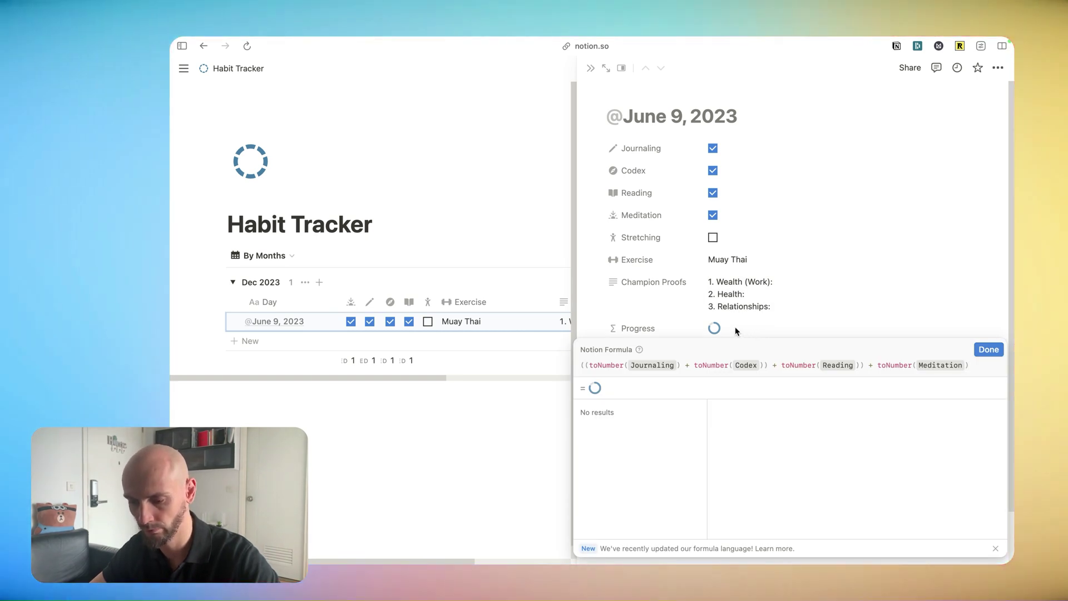
Insert + toNumber(Stretching) before the Meditation term and apply the Progress formula
left_click(869, 365)
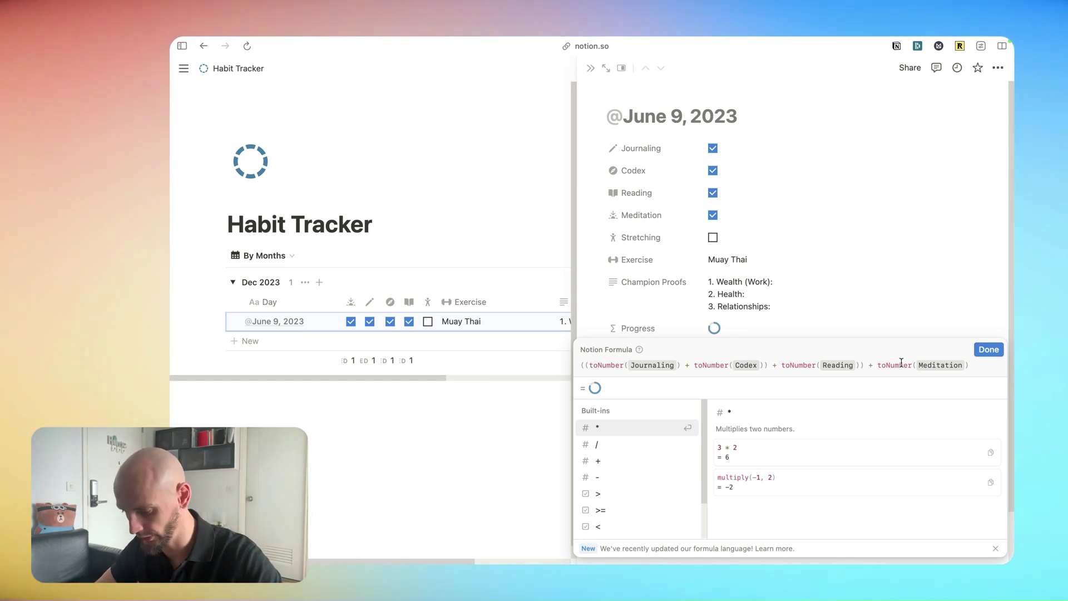
type("+ to")
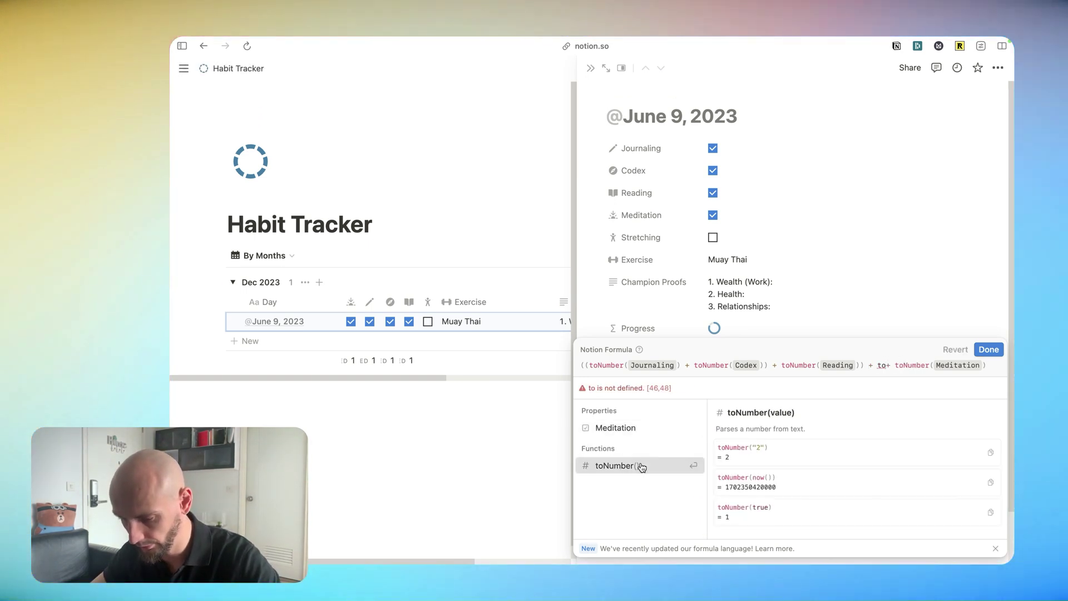
left_click(642, 467)
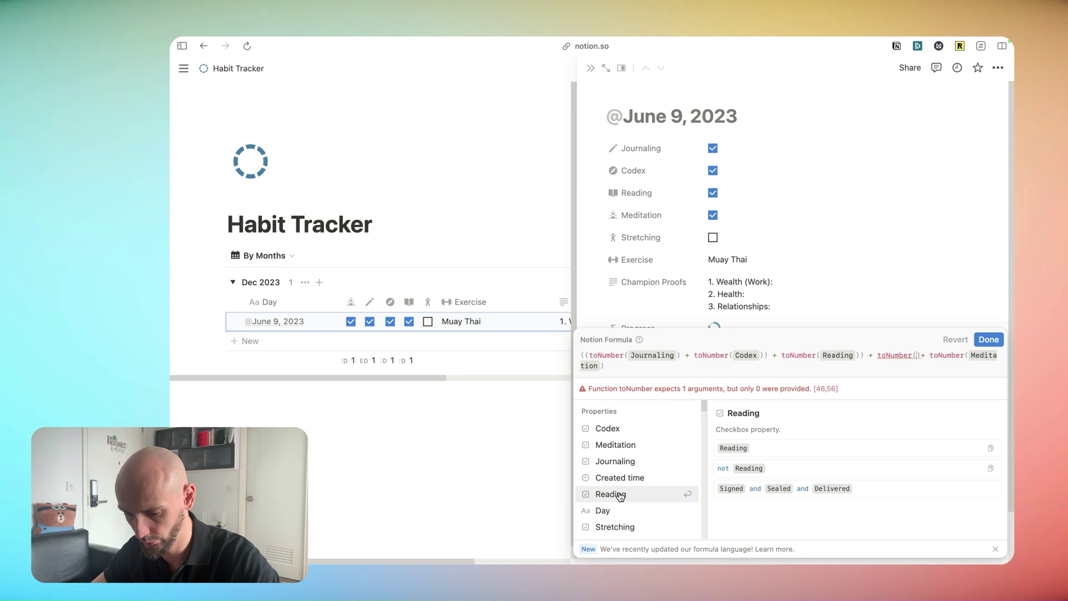
left_click(615, 527)
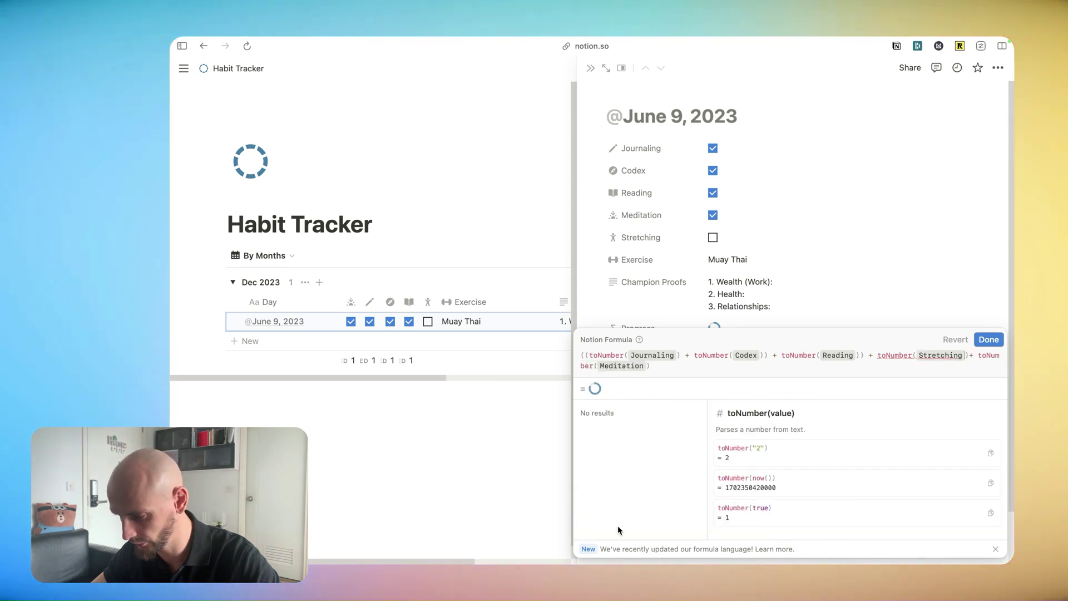
left_click(989, 339)
Toggle the habit checkboxes off and on to test the ring, ending with all ticked
left_click(713, 237)
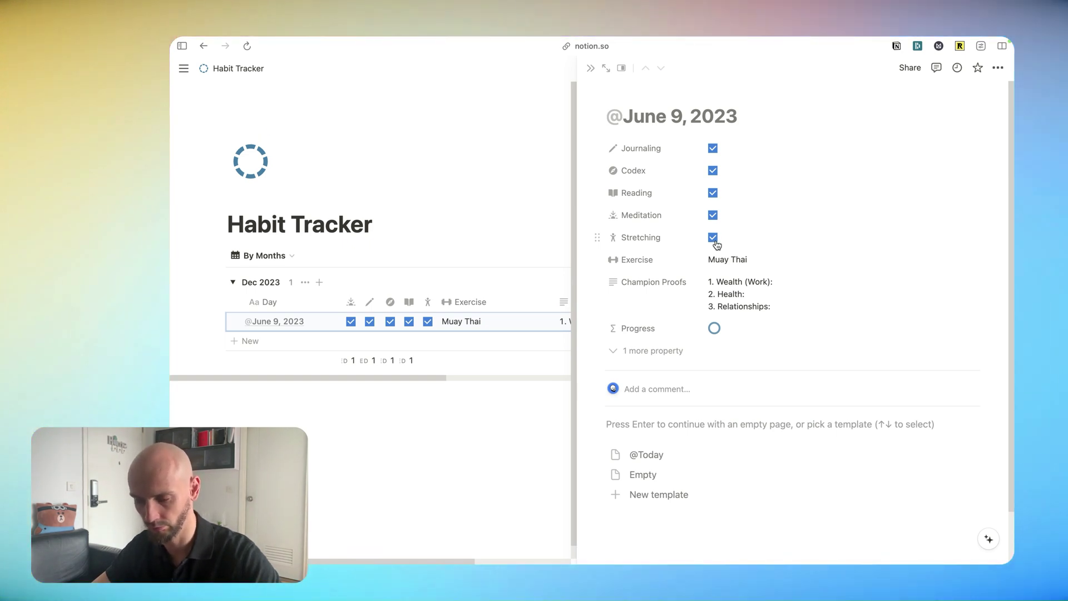
left_click(713, 214)
left_click(713, 192)
left_click(712, 170)
left_click(713, 148)
left_click(713, 171)
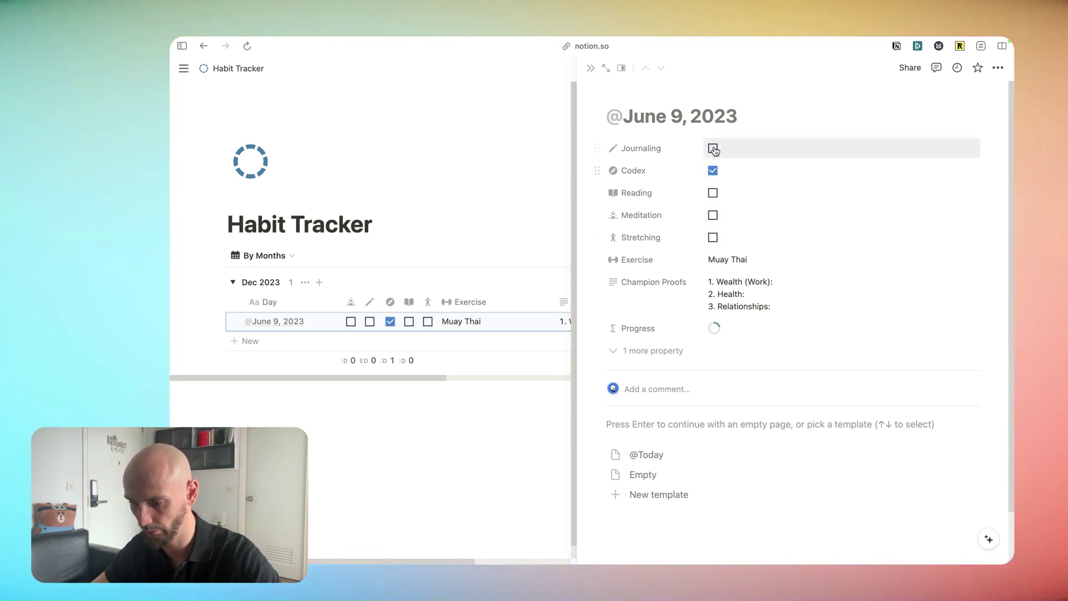
left_click(713, 193)
left_click(713, 215)
left_click(713, 237)
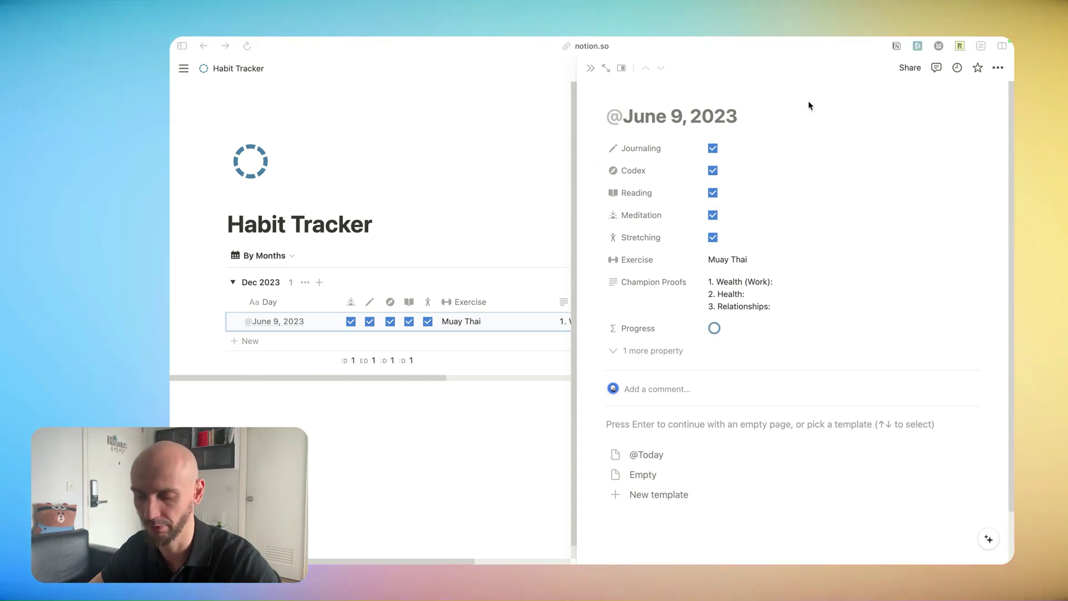
Preview Progress shown as a number, then set it back to Ring
left_click(639, 329)
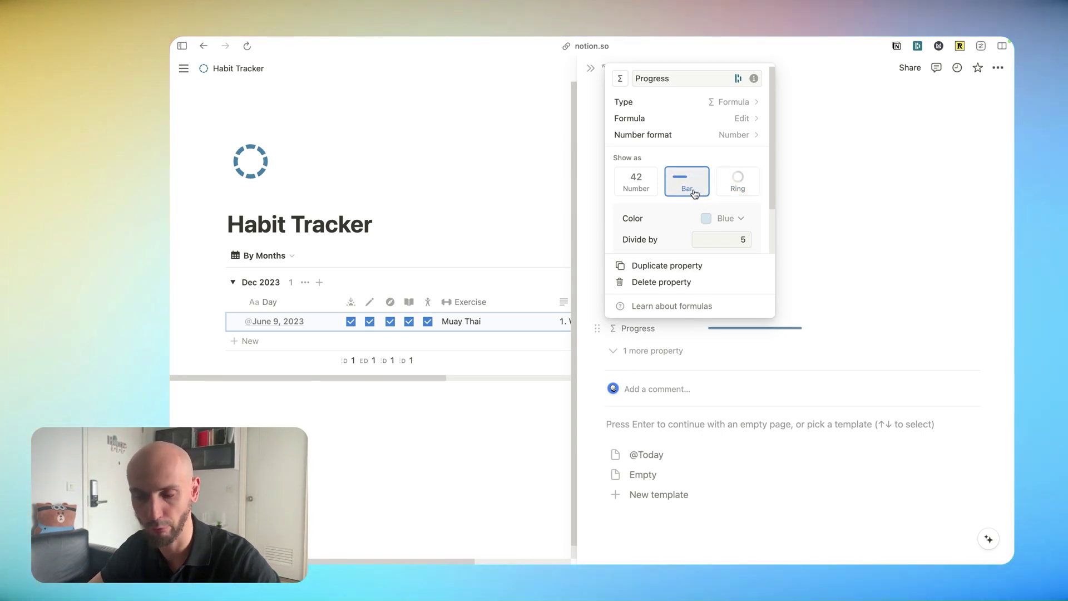
left_click(655, 189)
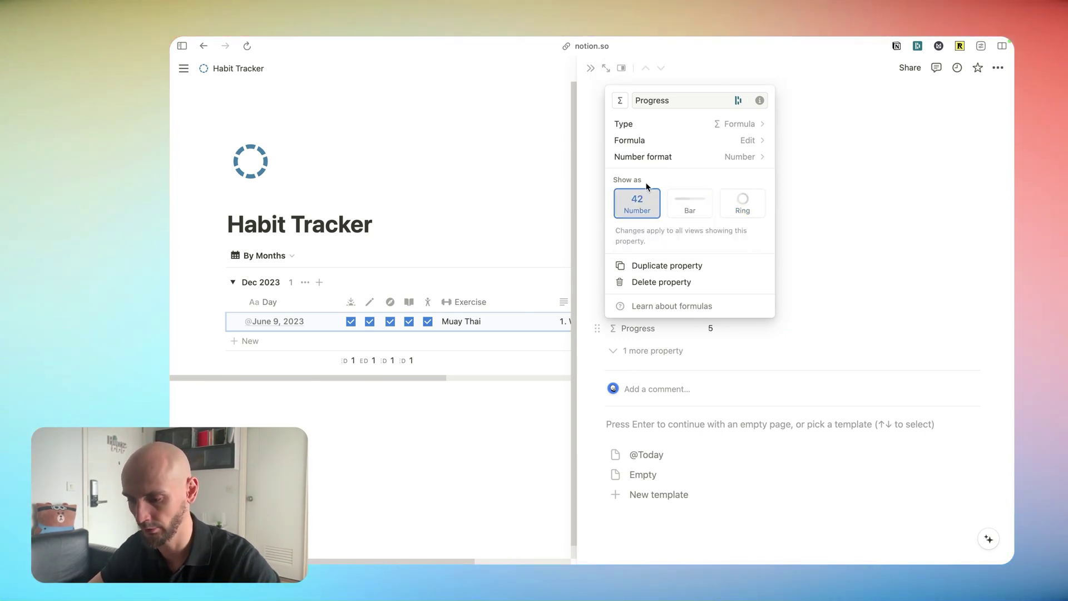
left_click(743, 204)
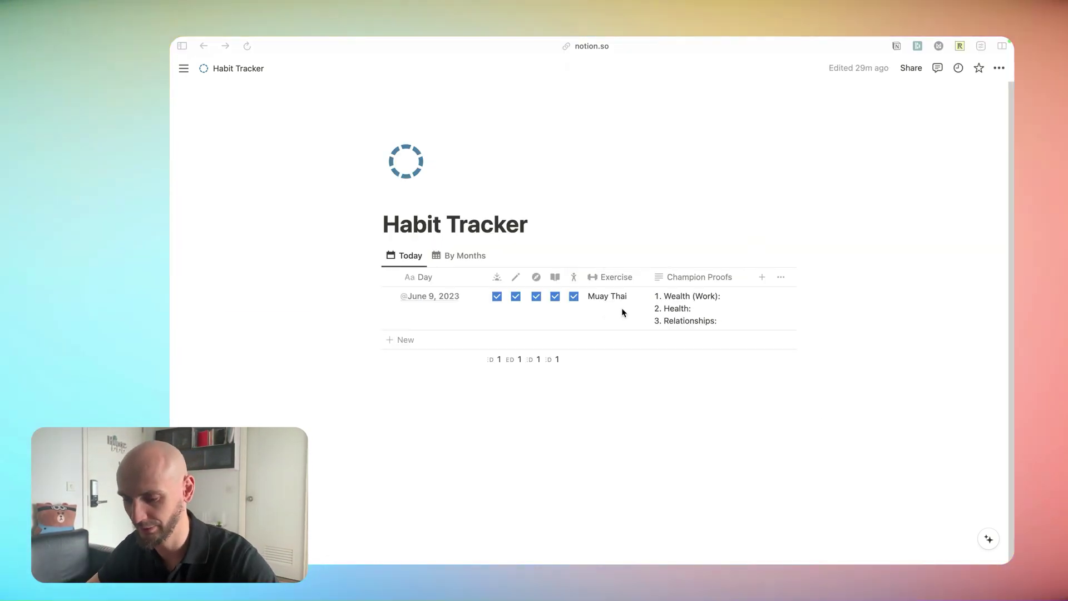
left_click(742, 296)
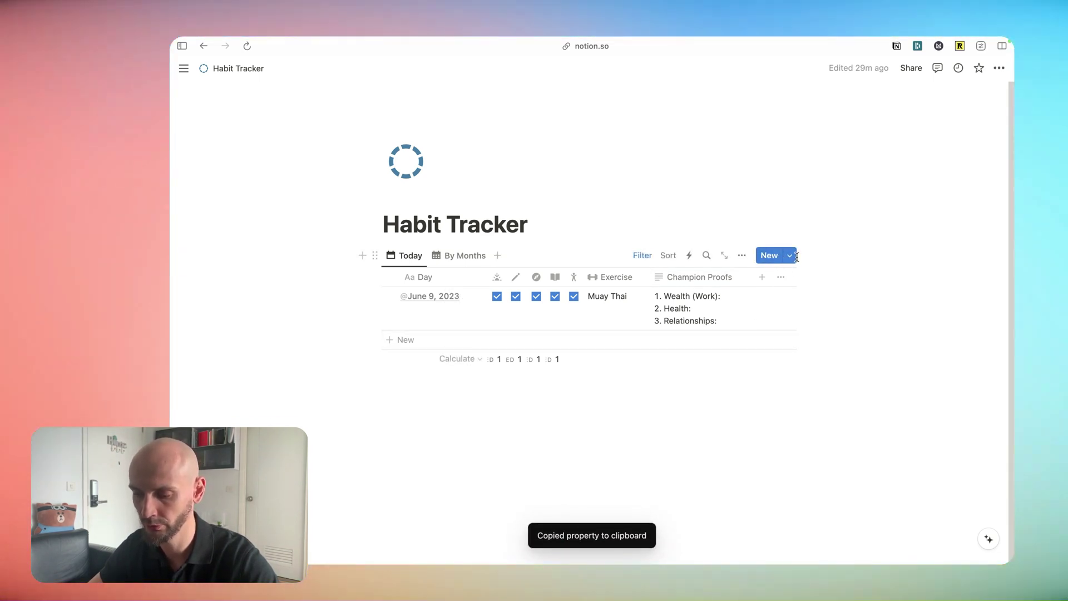
left_click(790, 256)
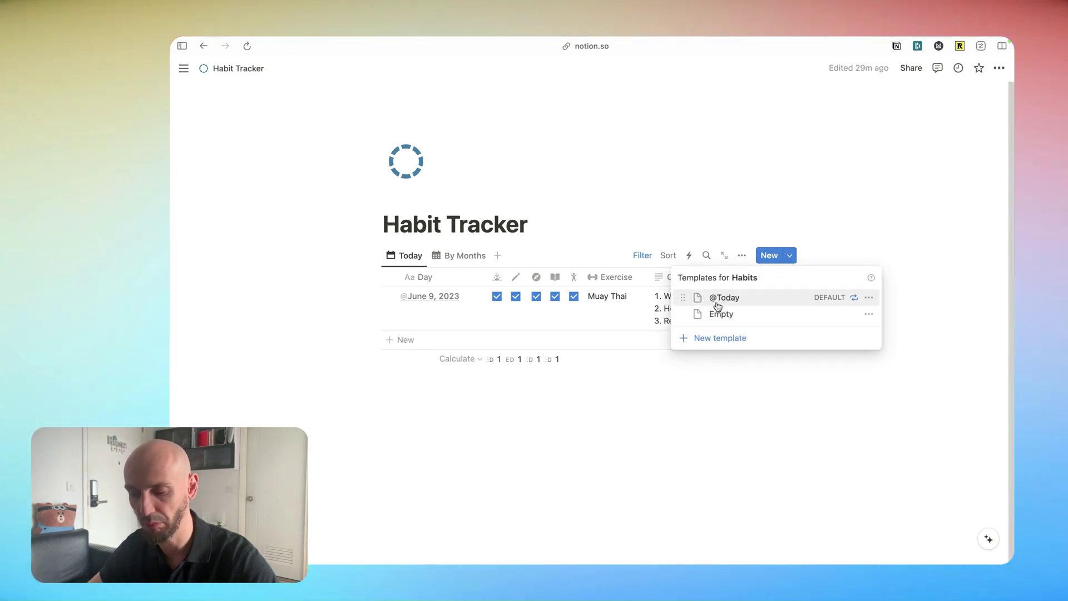
left_click(870, 299)
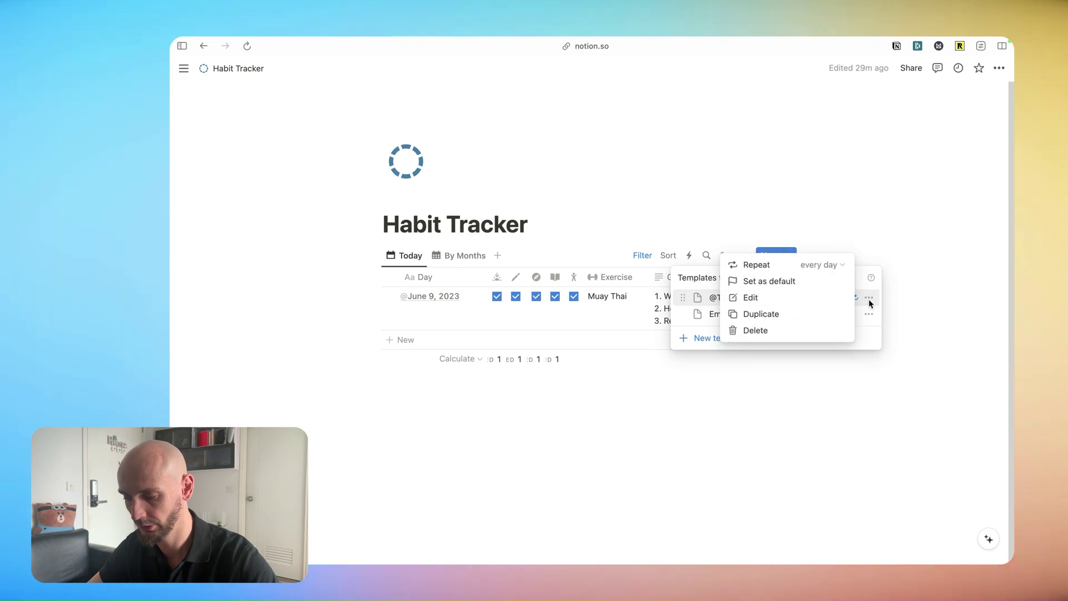
left_click(764, 297)
scroll(703, 255, "down", 3)
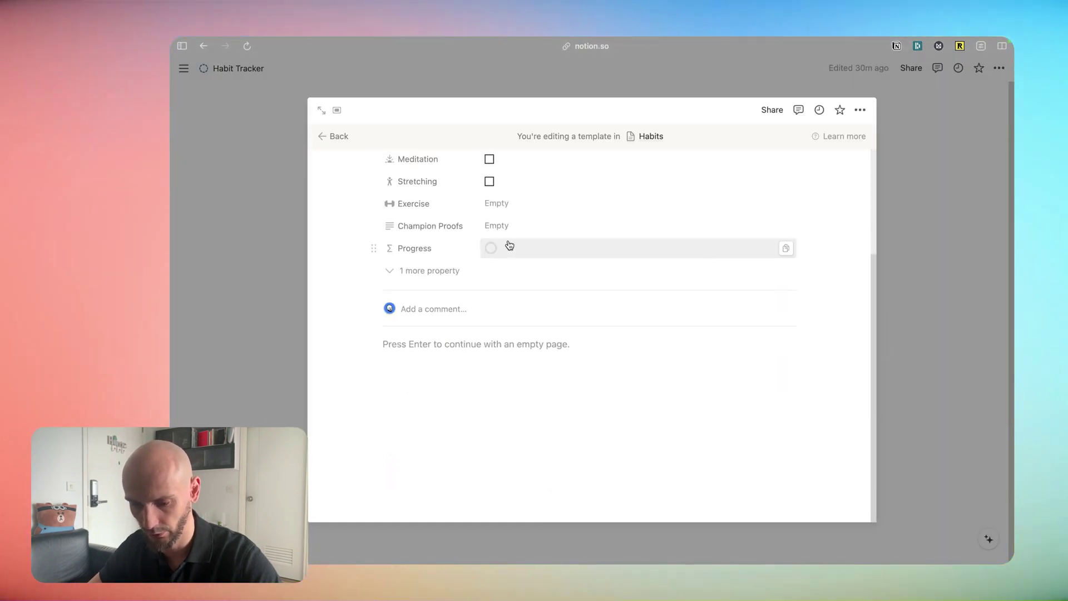
scroll(510, 245, "up", 1)
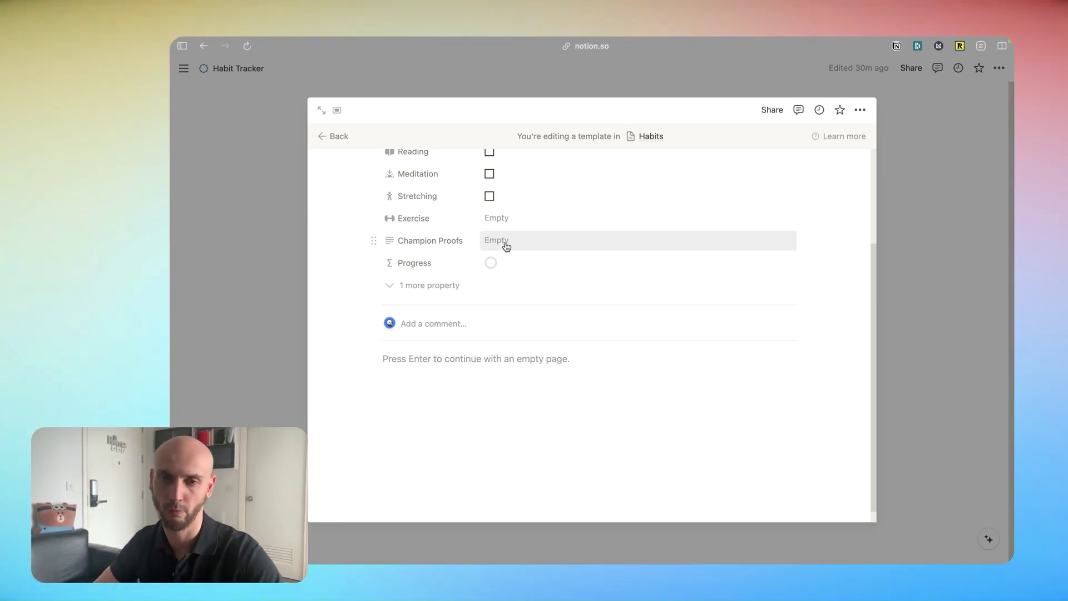
Paste the Champion Proofs lines into the template and make the first read 'Wealth:'
left_click(504, 245)
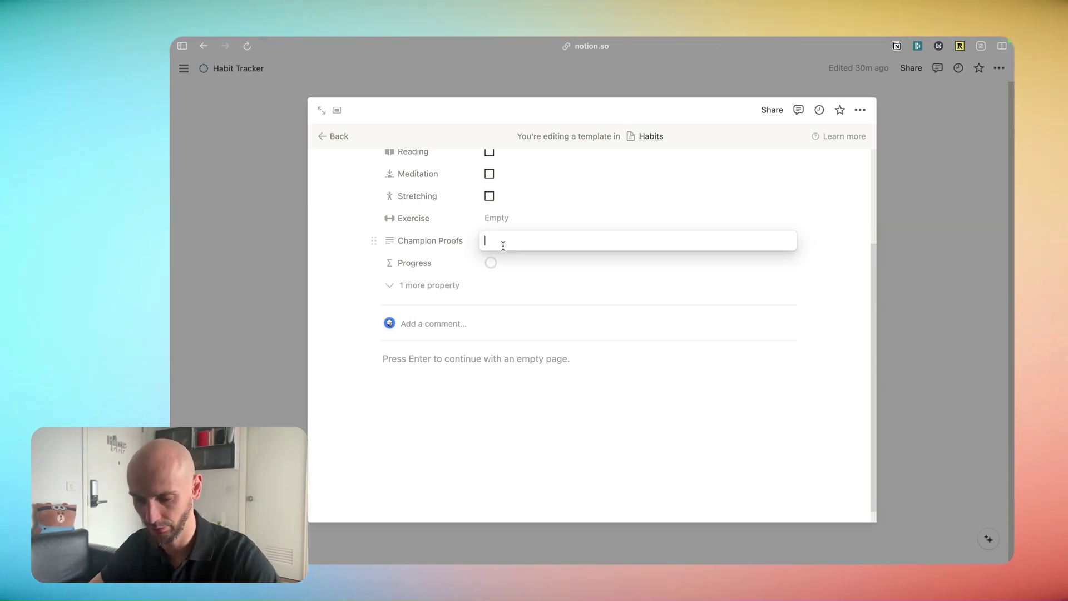
key("super+v")
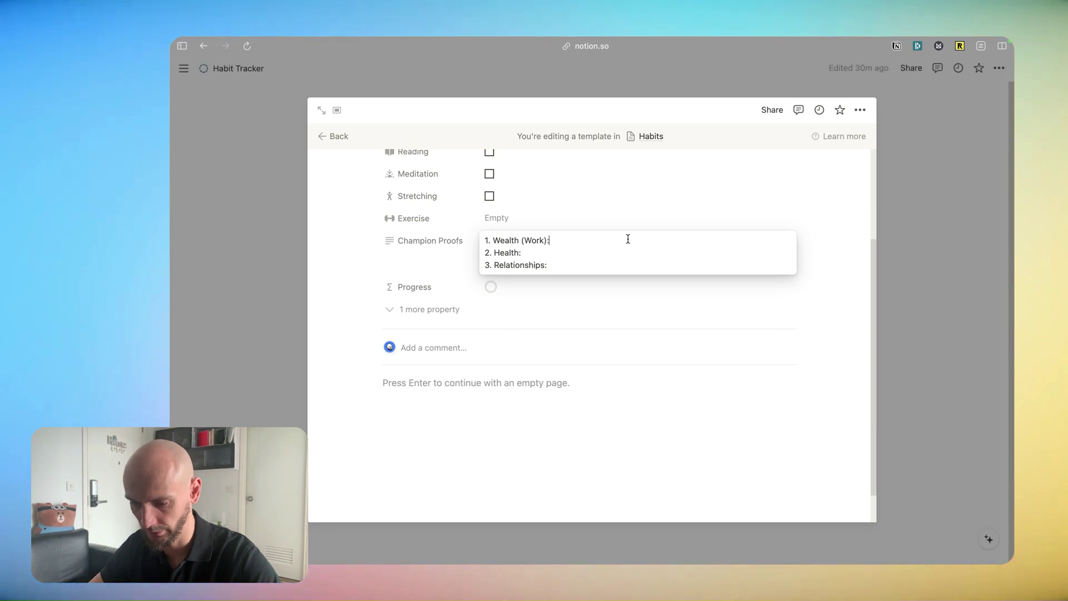
key("BackSpace")
key("BackSpace")
key("BackSpace")
key("BackSpace")
key("BackSpace")
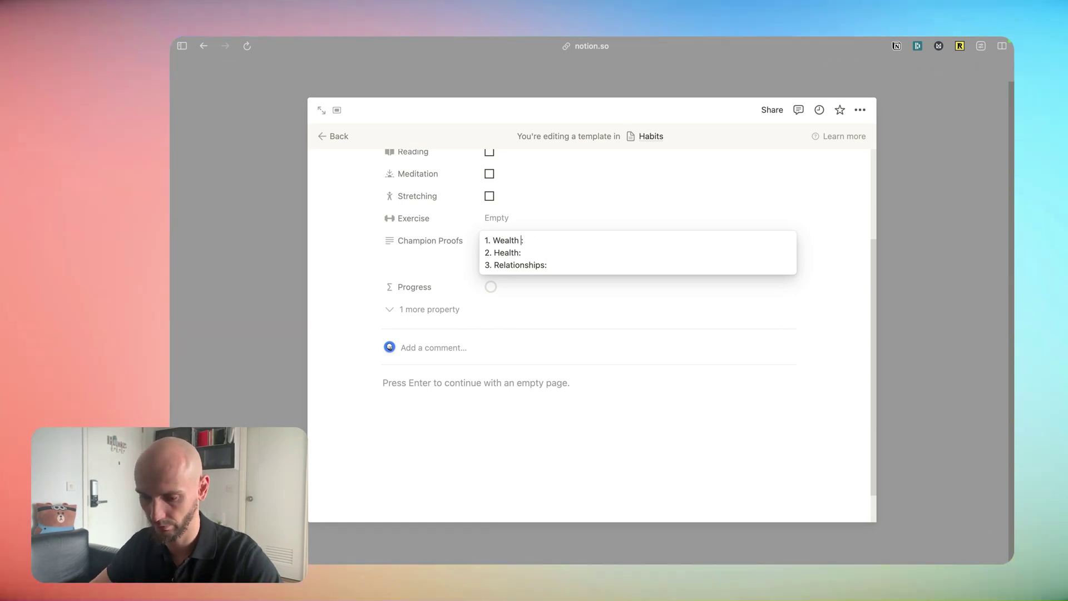
type(":")
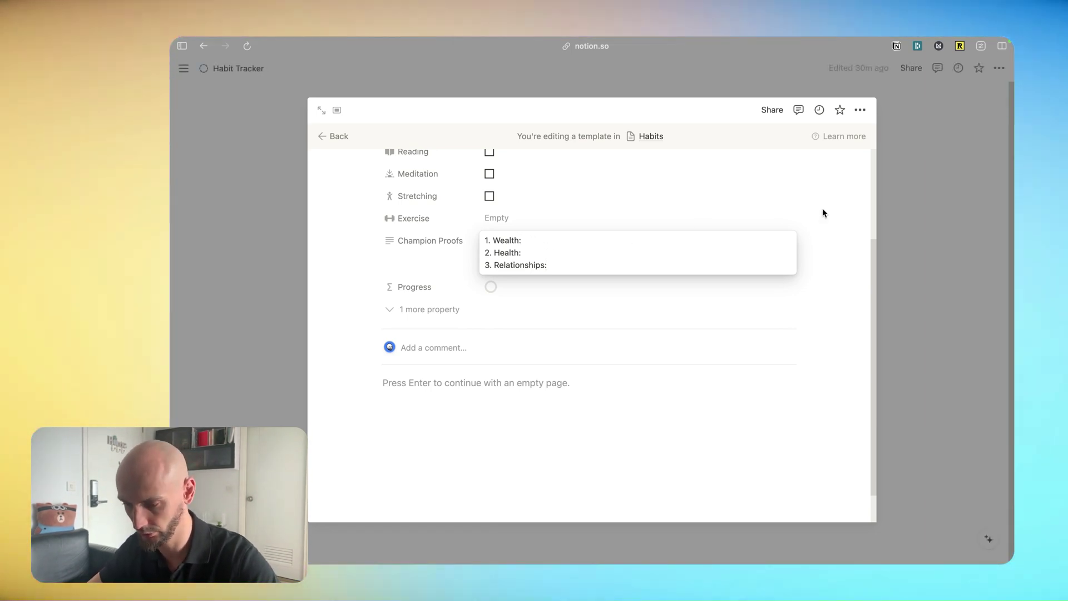
scroll(840, 279, "up", 5)
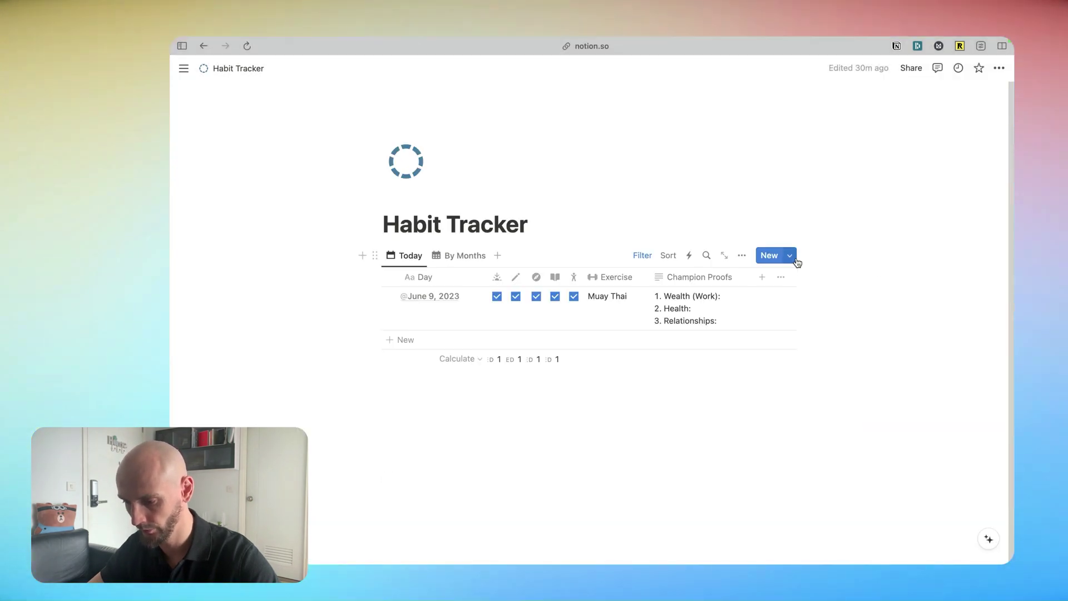
left_click(791, 256)
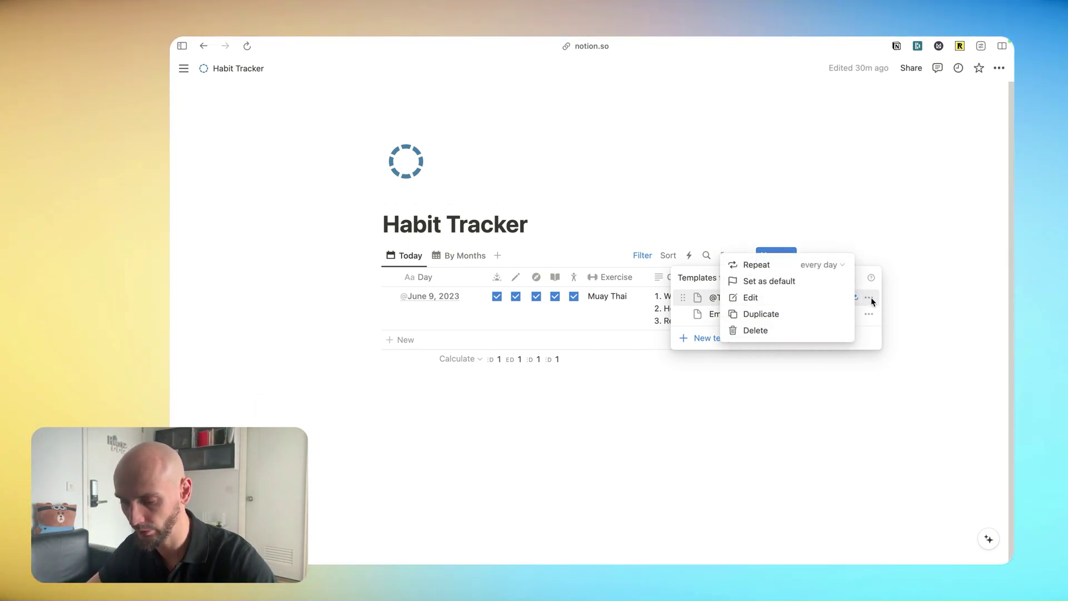
left_click(790, 265)
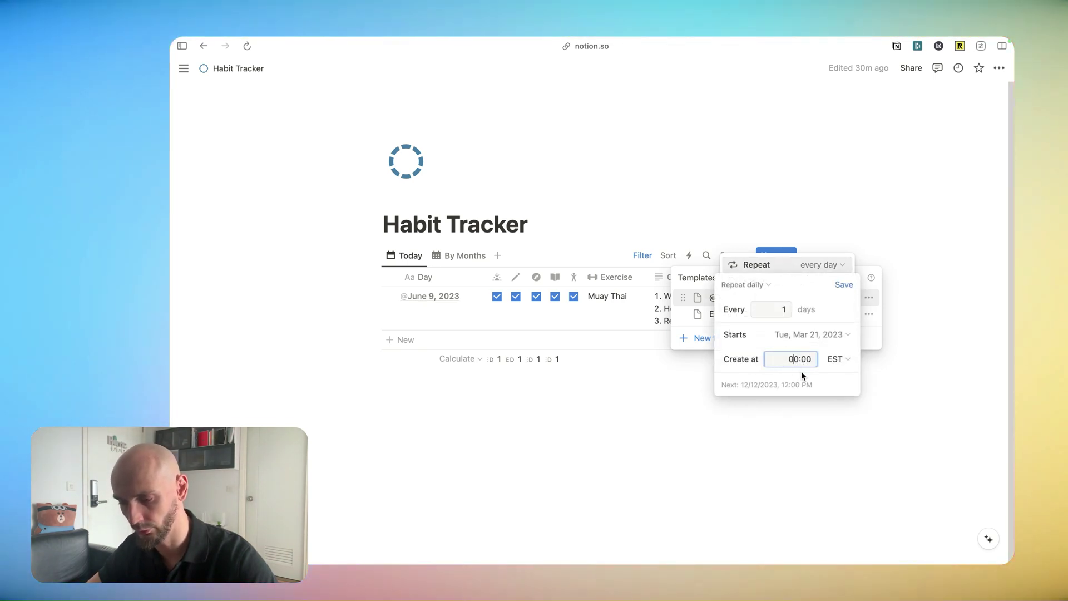
key("BackSpace")
key("BackSpace")
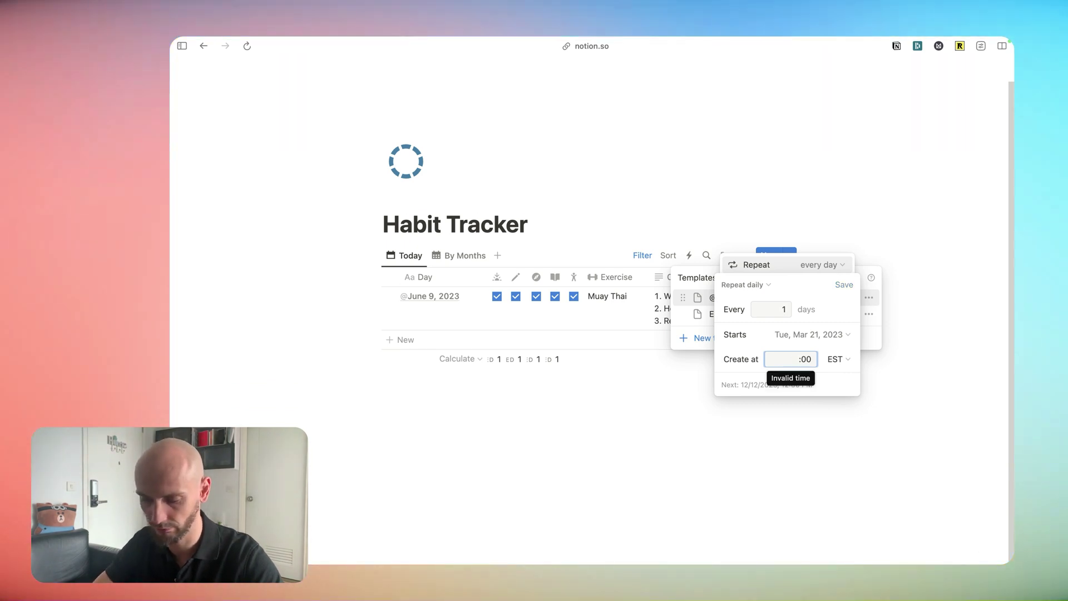
type("6")
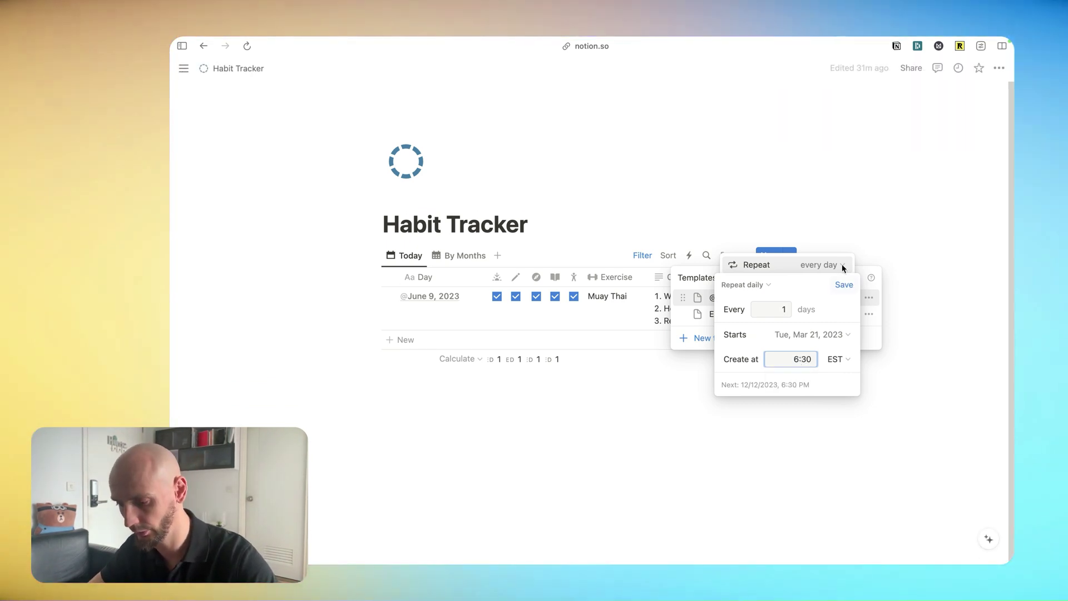
left_click(864, 239)
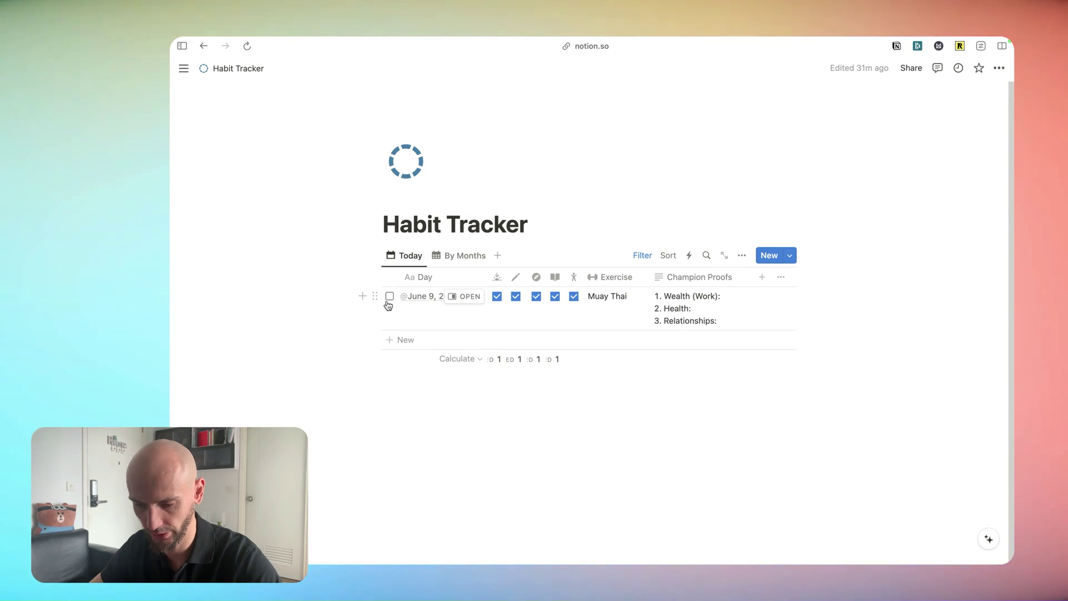
left_click(390, 296)
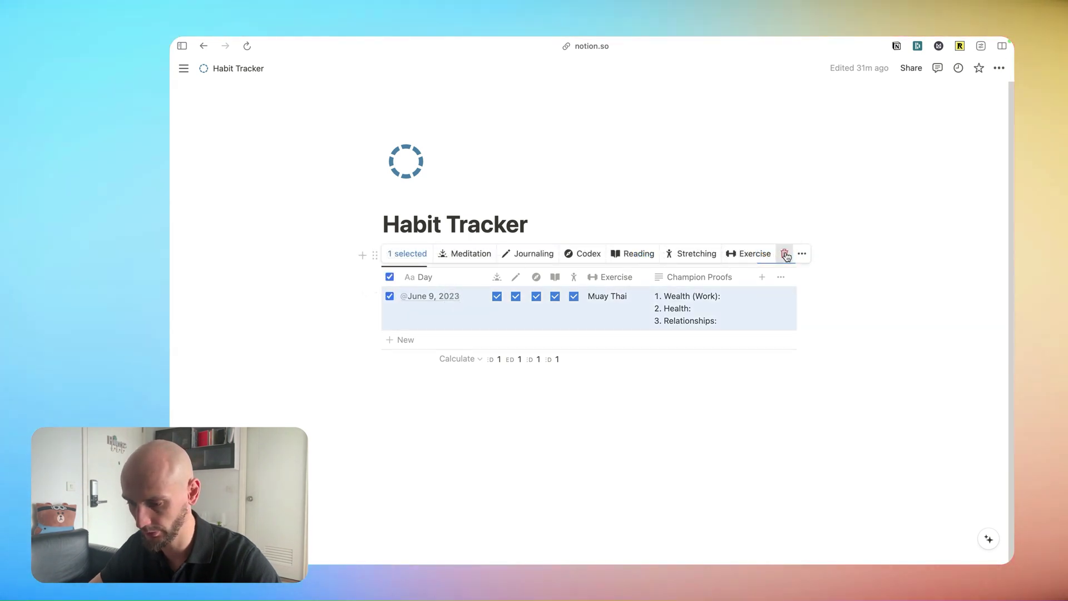
left_click(785, 253)
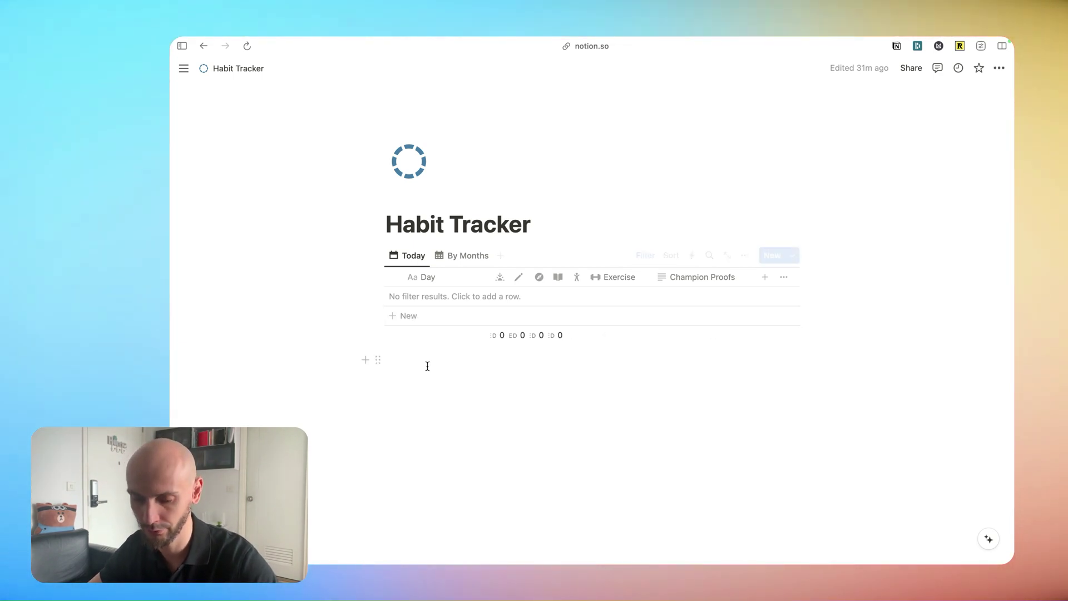
left_click(410, 318)
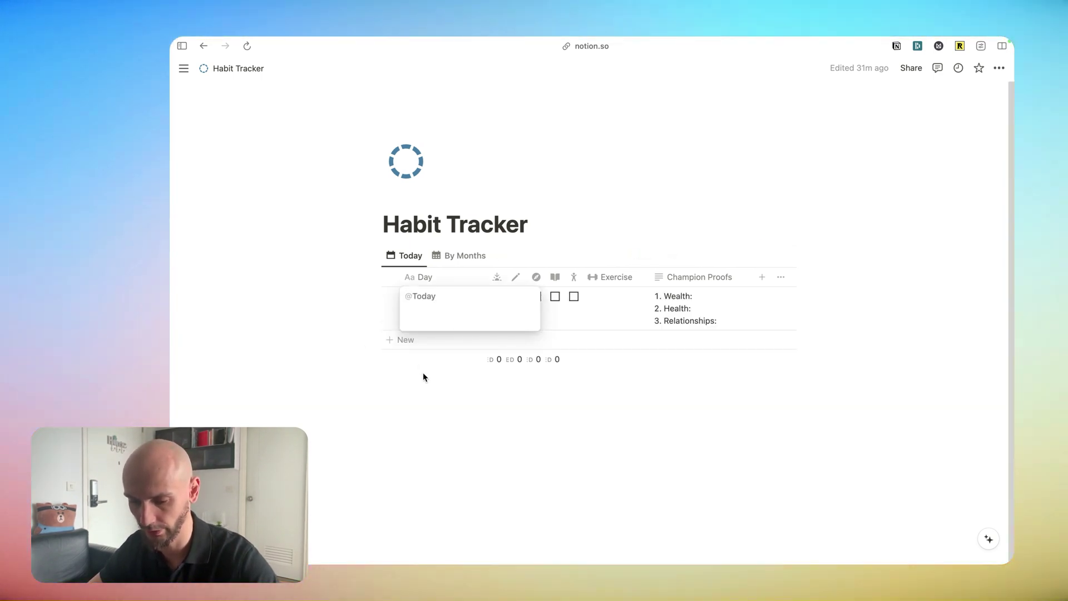
key("Escape")
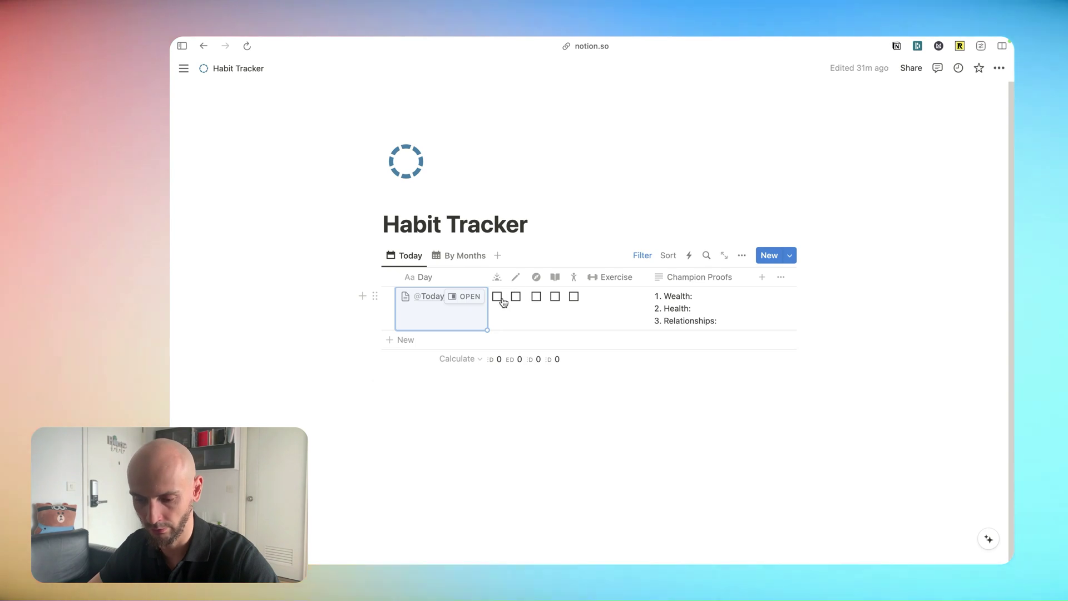
left_click(496, 296)
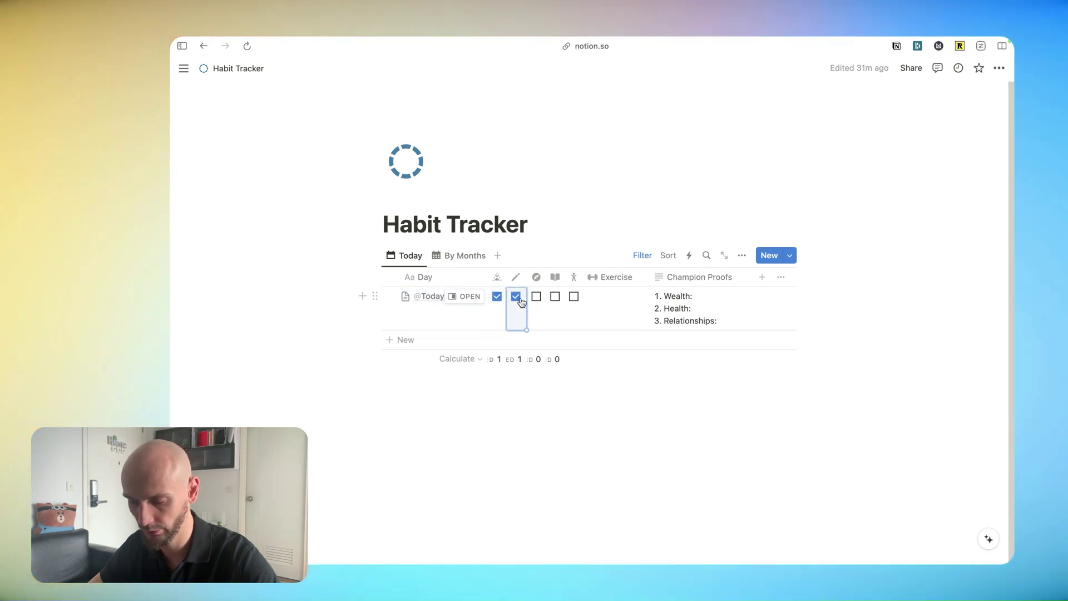
left_click(537, 296)
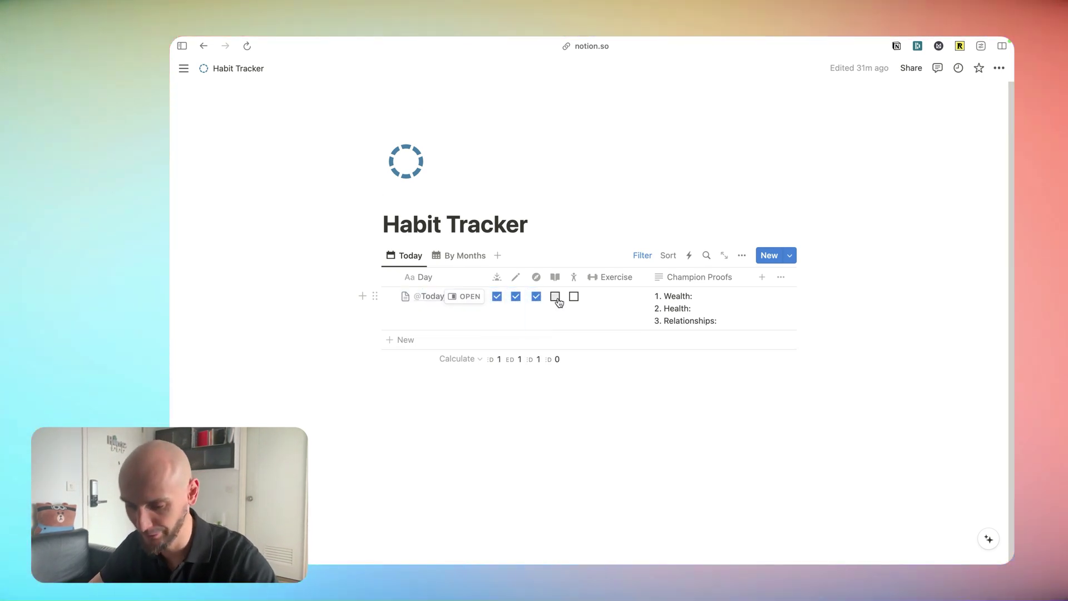
Tick the remaining habits and enter Lift as today's Exercise
left_click(556, 298)
left_click(577, 301)
left_click(612, 299)
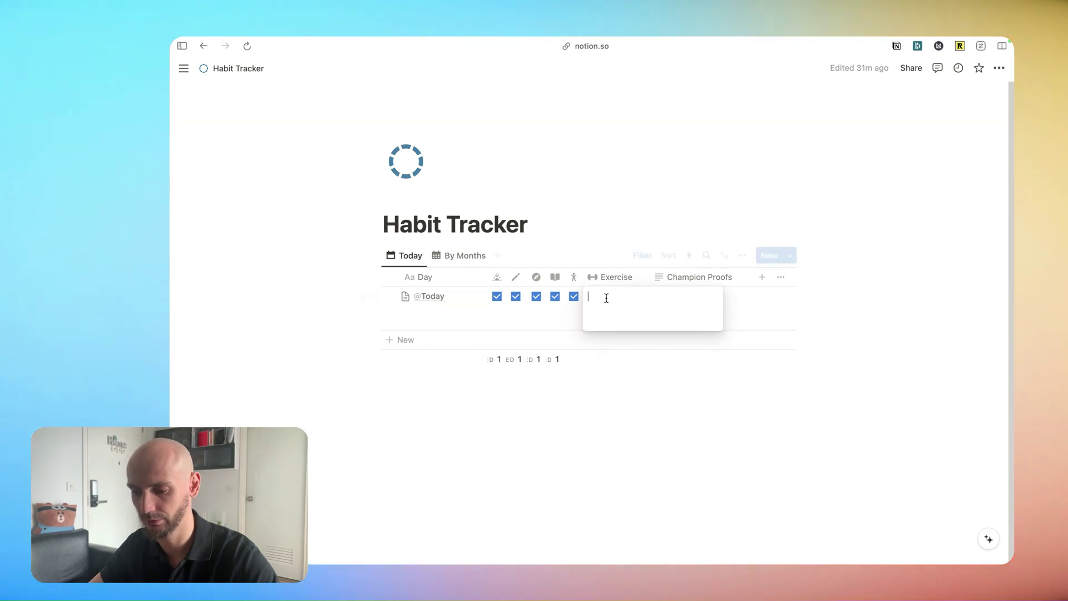
type("Lift")
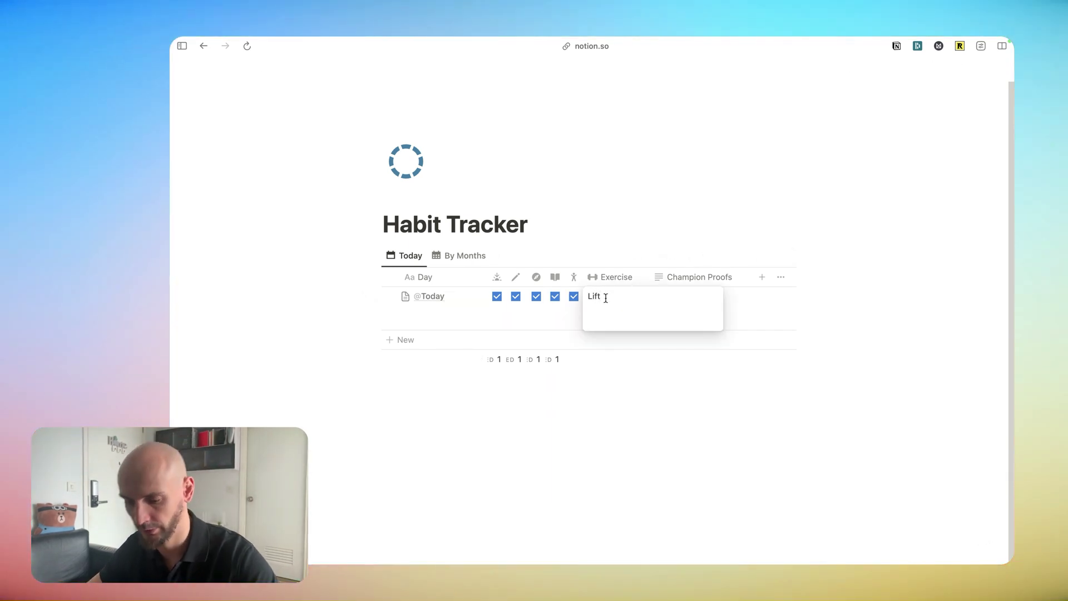
Fill Champion Proofs with 'Start recording Yt video', 'Do 10 Push ups' and 'Call a friend'
left_click(702, 297)
type("Start recording Yt video")
key("Down")
type("Do 1")
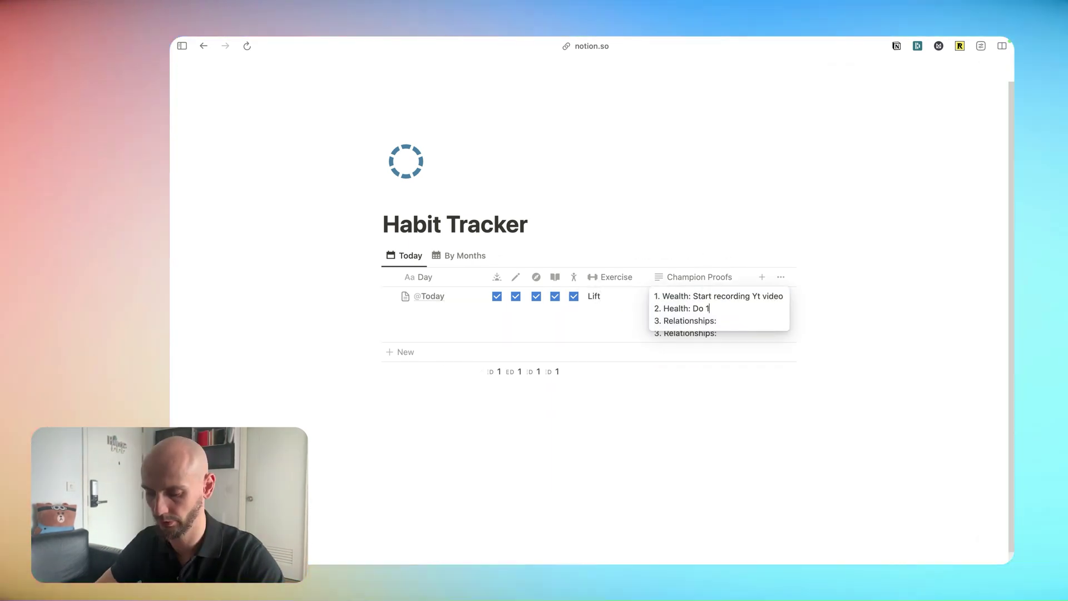
type("0 Push ups")
key("Down")
type("Call a friend")
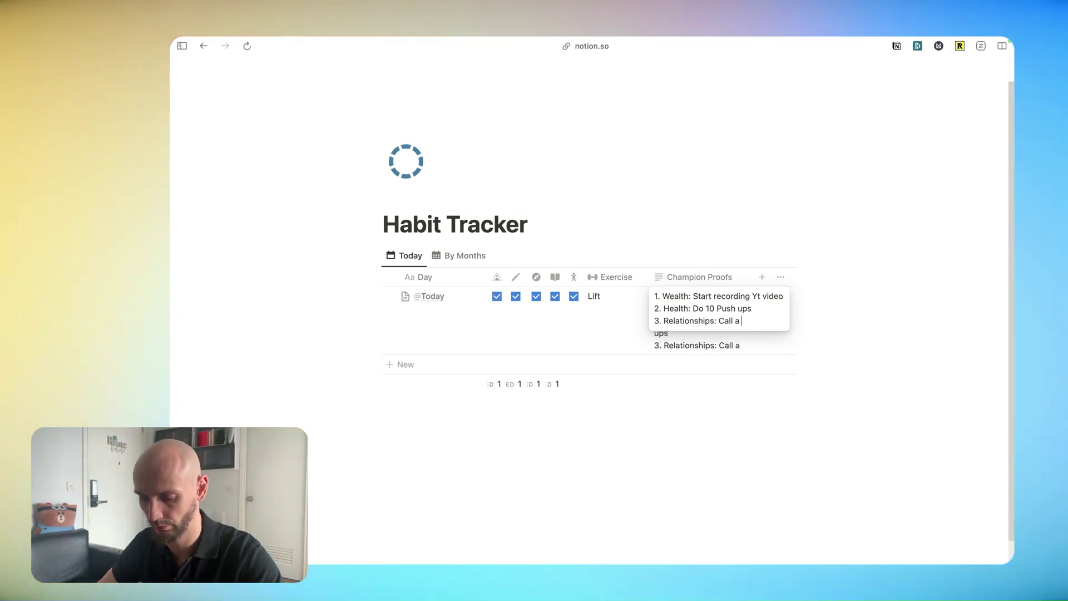
left_click(801, 298)
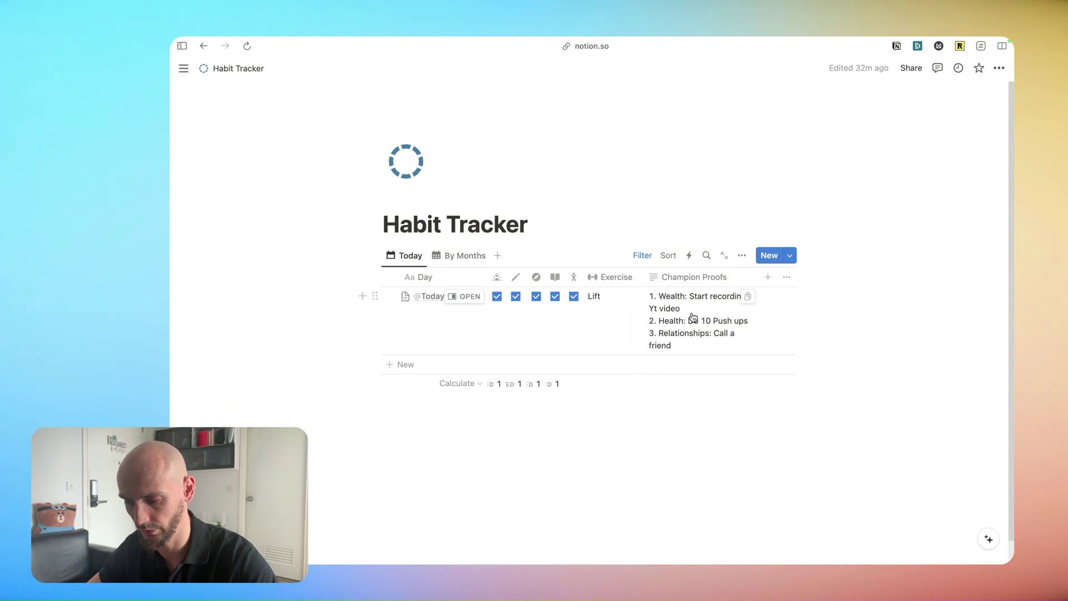
Mark the Wealth and Health proofs with ✅ and the Relationships proof with ❌
left_click(776, 294)
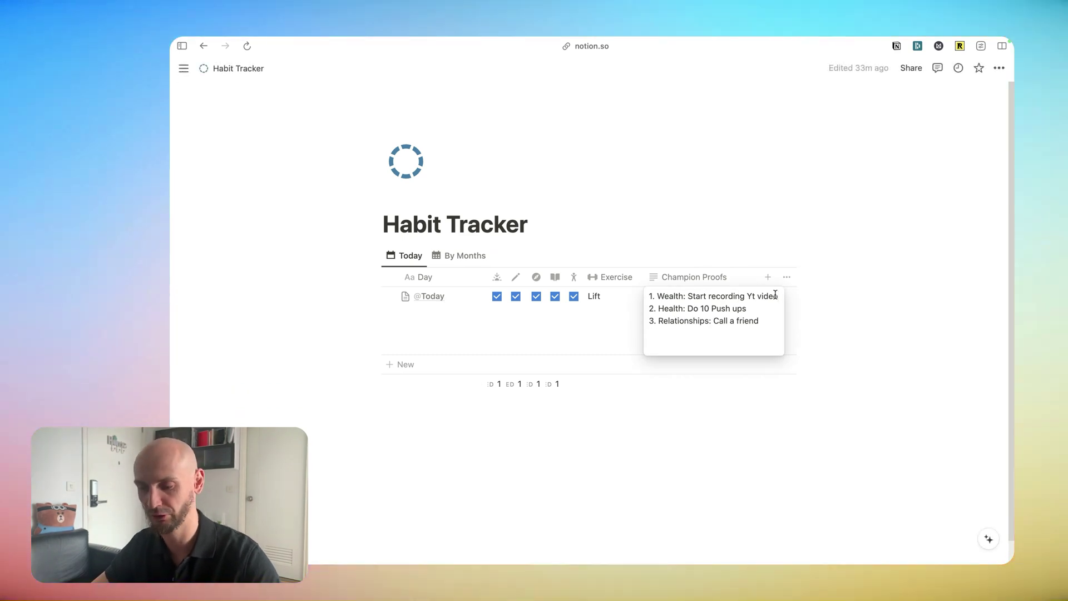
key("ctrl+super+space")
left_click(701, 359)
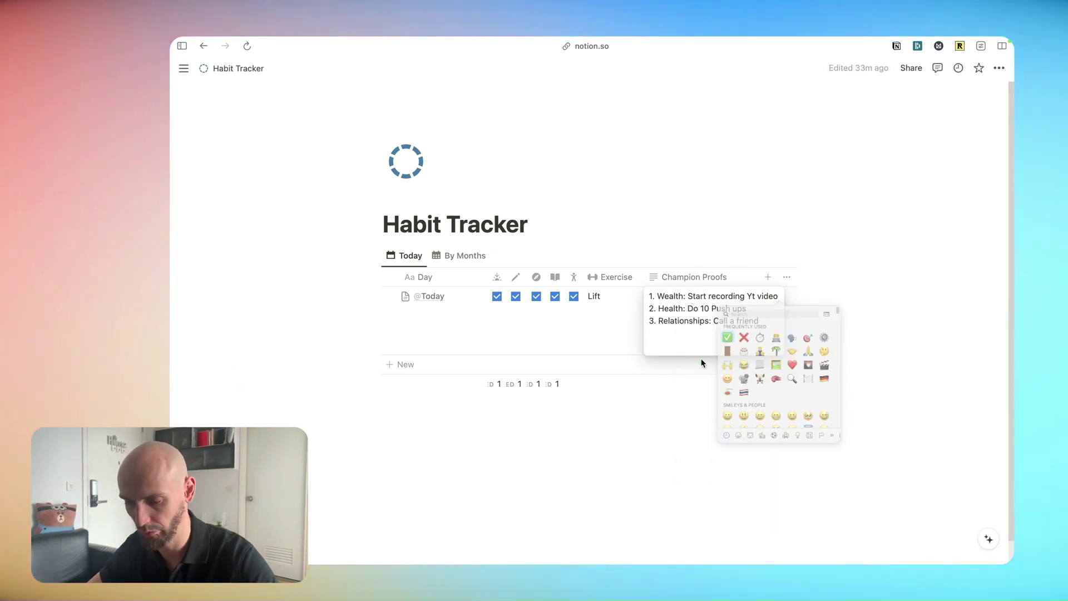
left_click(752, 323)
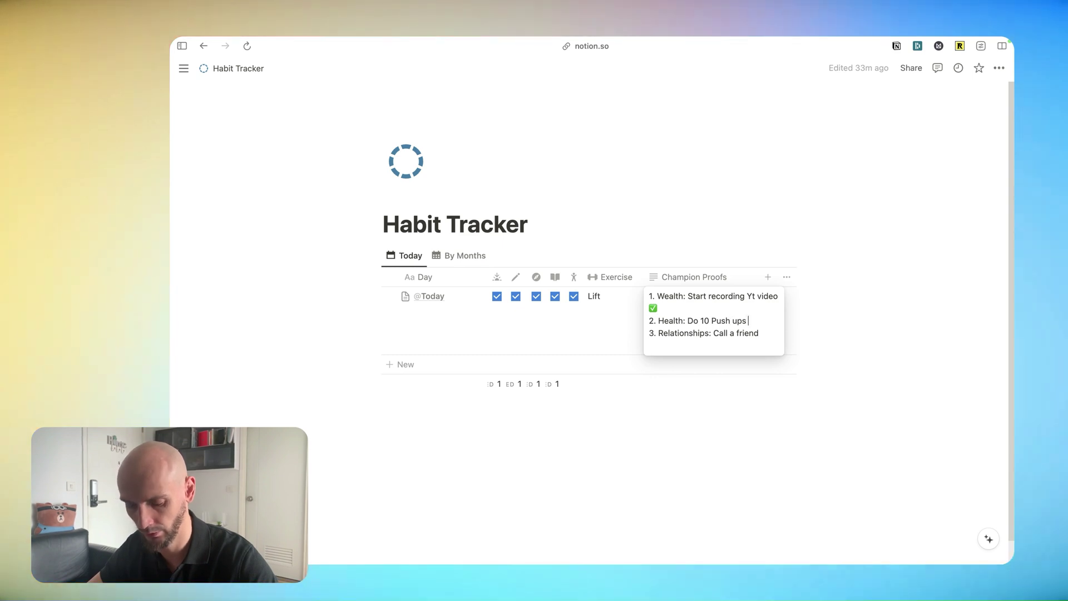
key("ctrl+super+space")
left_click(669, 415)
left_click(757, 333)
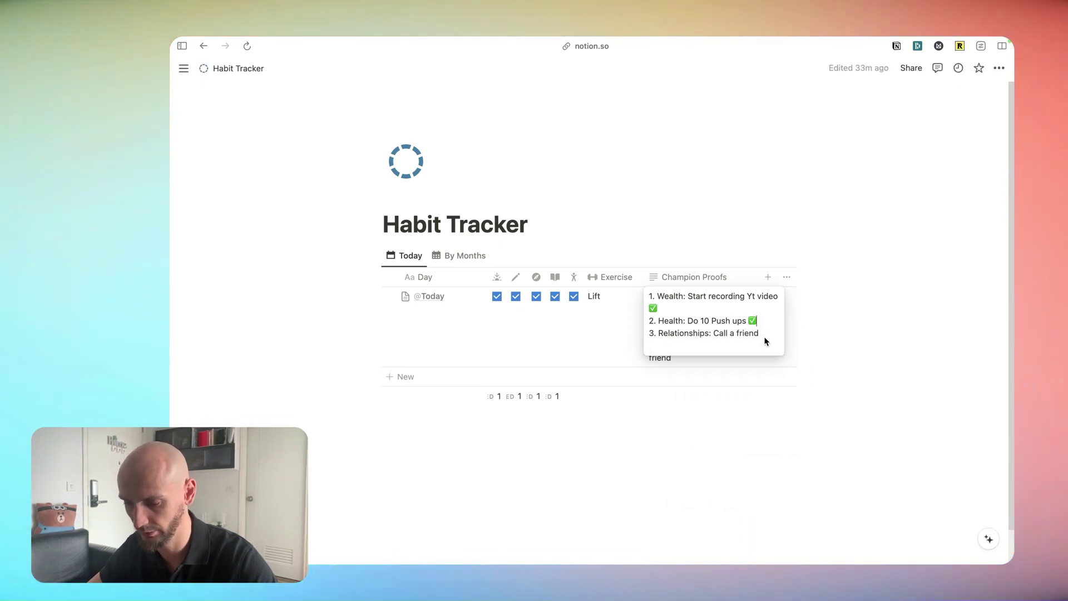
key("ctrl+super+space")
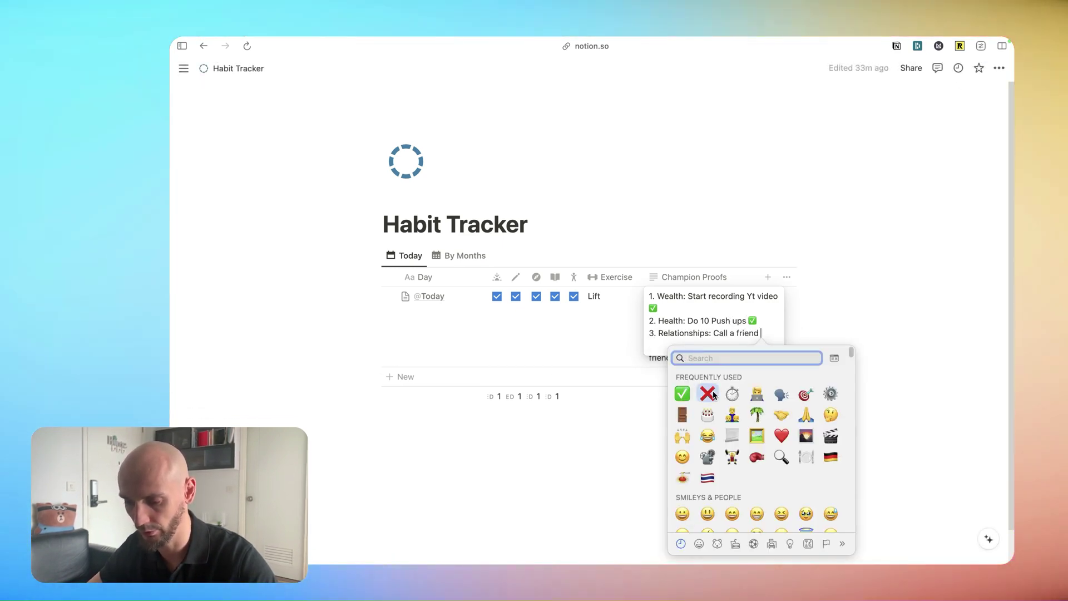
left_click(710, 389)
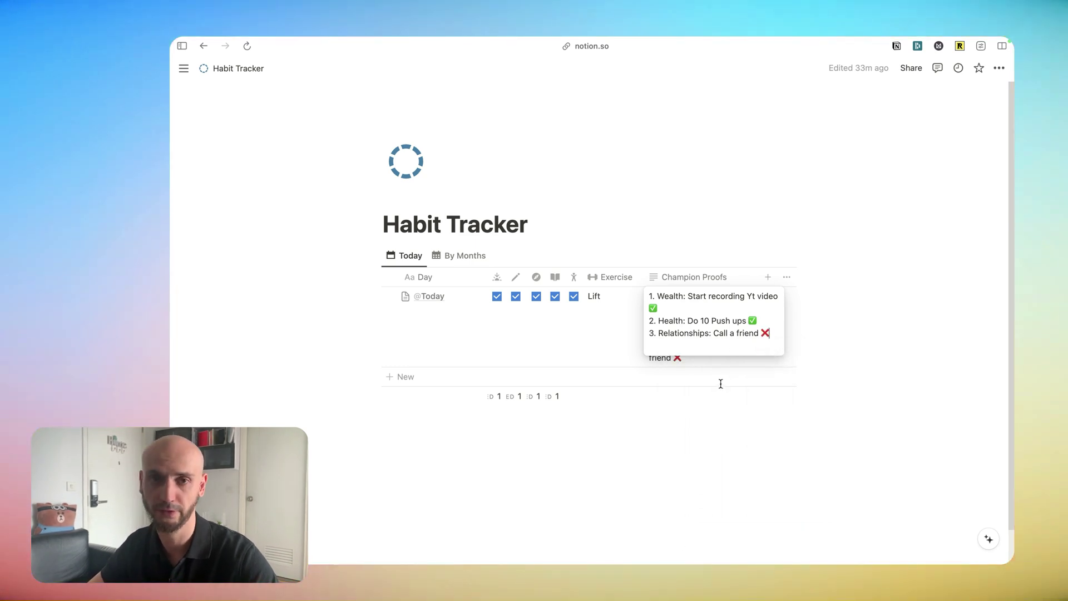
key("Escape")
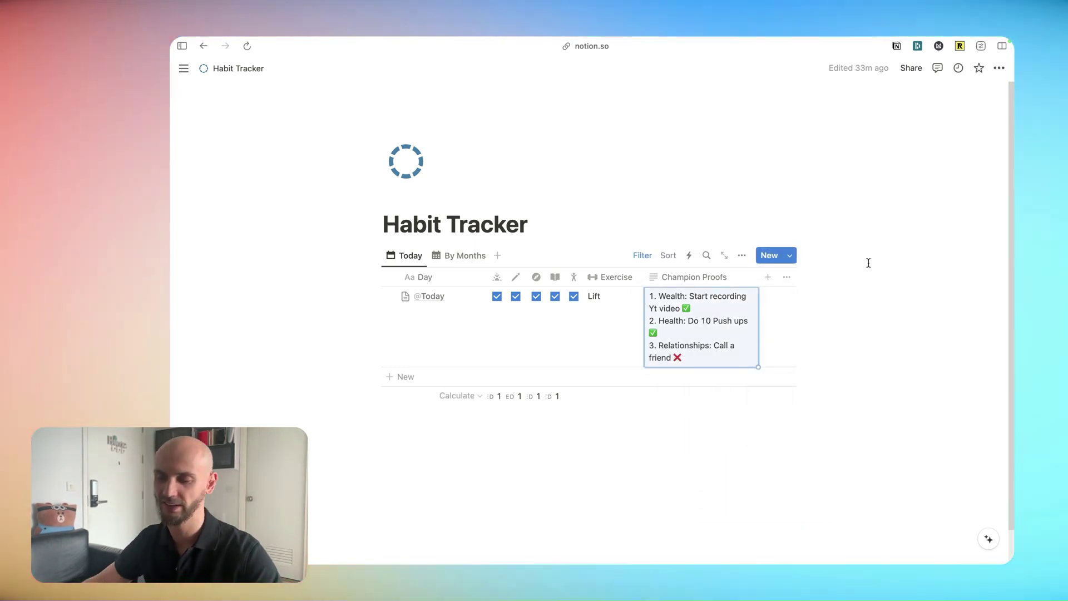
Show the tracker in the By Months view and narrow its Exercise column
mouse_move(458, 300)
left_click(459, 256)
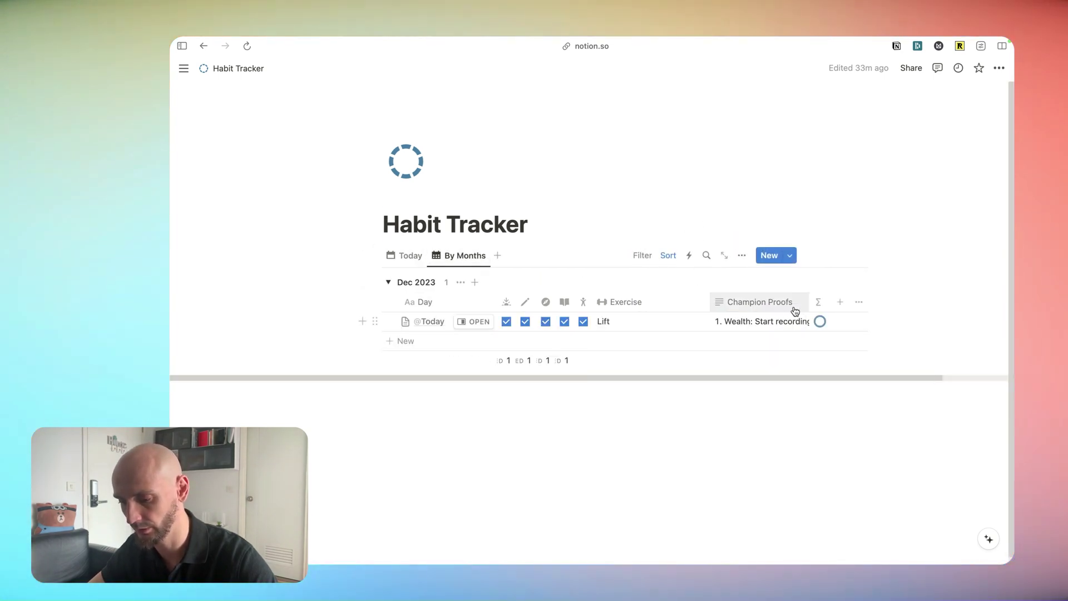
left_click_drag(710, 302, 650, 302)
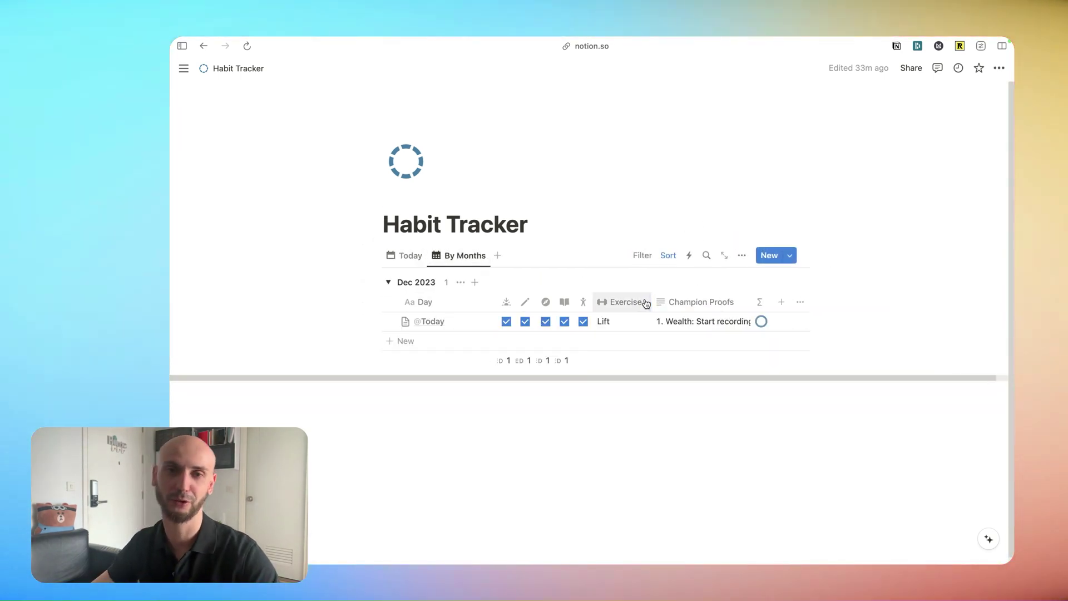